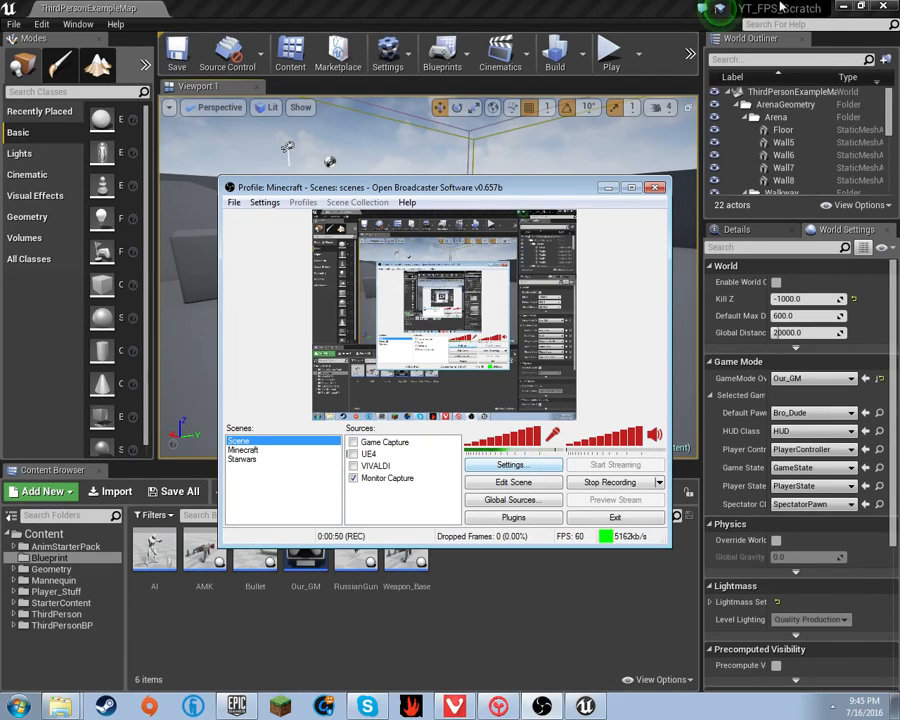
- Minimize the recorder and bring up the Epic Games Launcher's Library page
left_click(607, 187)
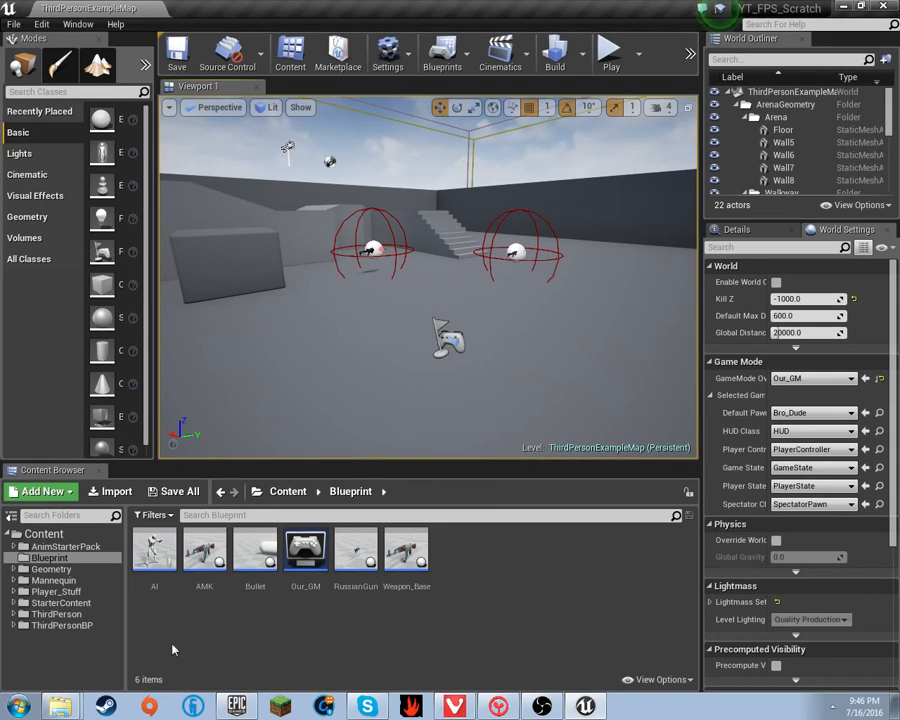
left_click(236, 706)
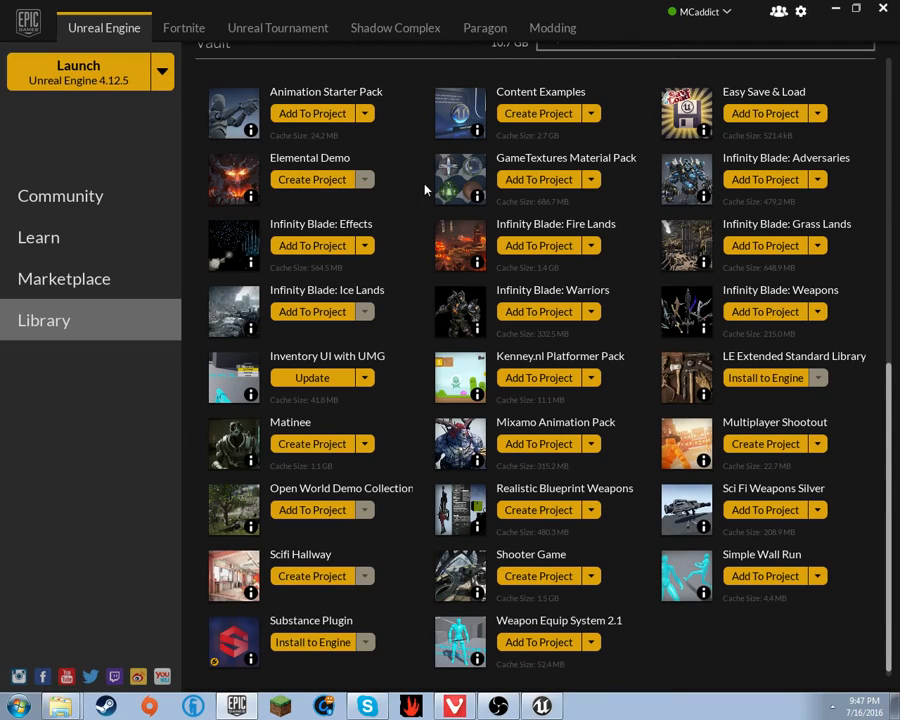
- Add the Infinity Blade: Effects pack to the YT_FPS_Scratch project, then go to the Marketplace
left_click(315, 248)
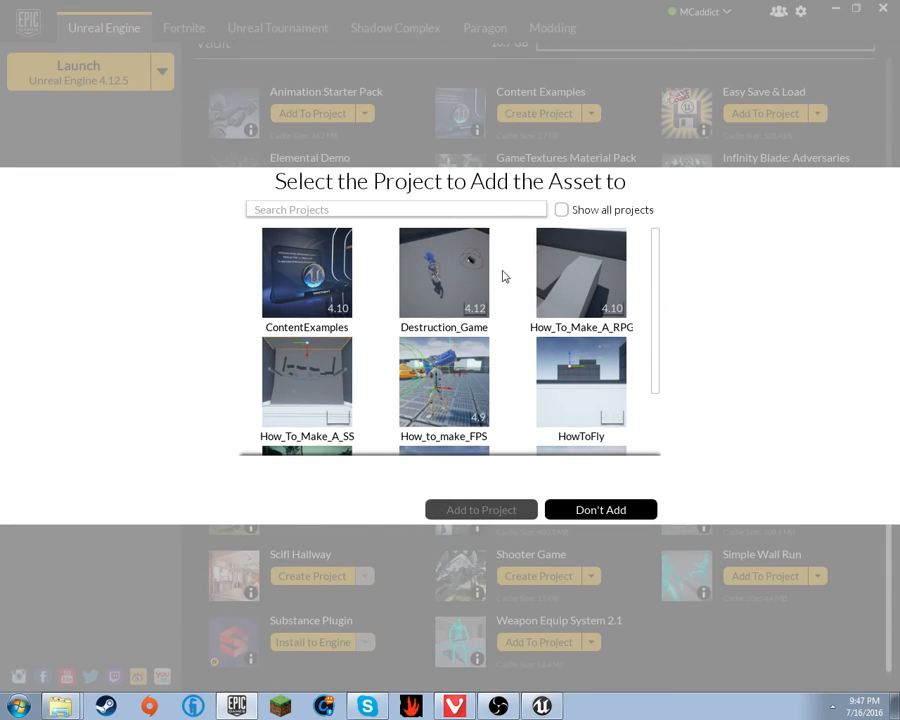
left_click_drag(652, 336, 652, 400)
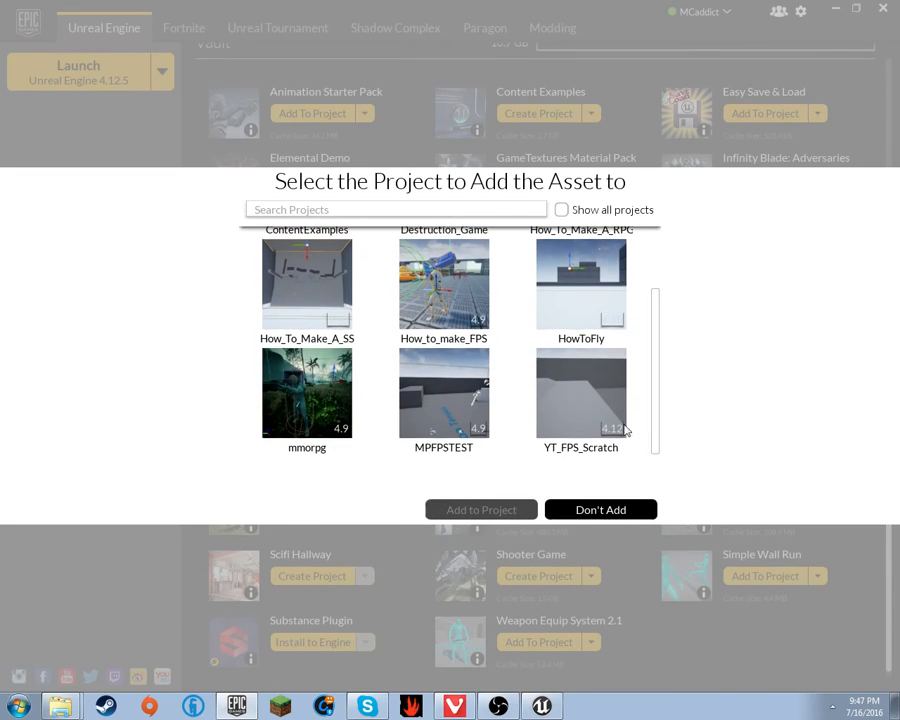
left_click(615, 435)
left_click(525, 509)
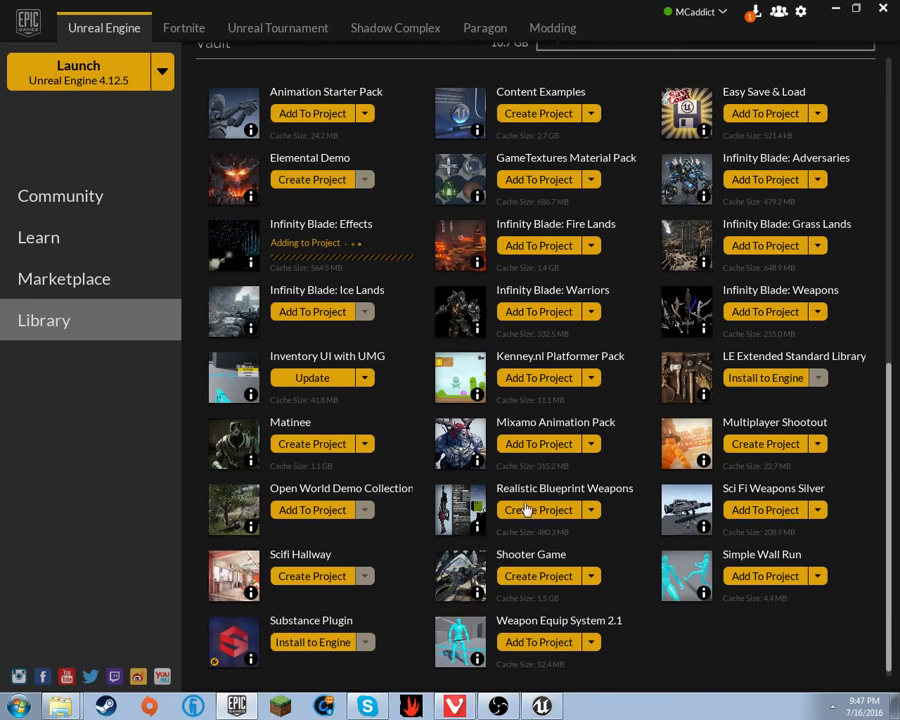
left_click(120, 279)
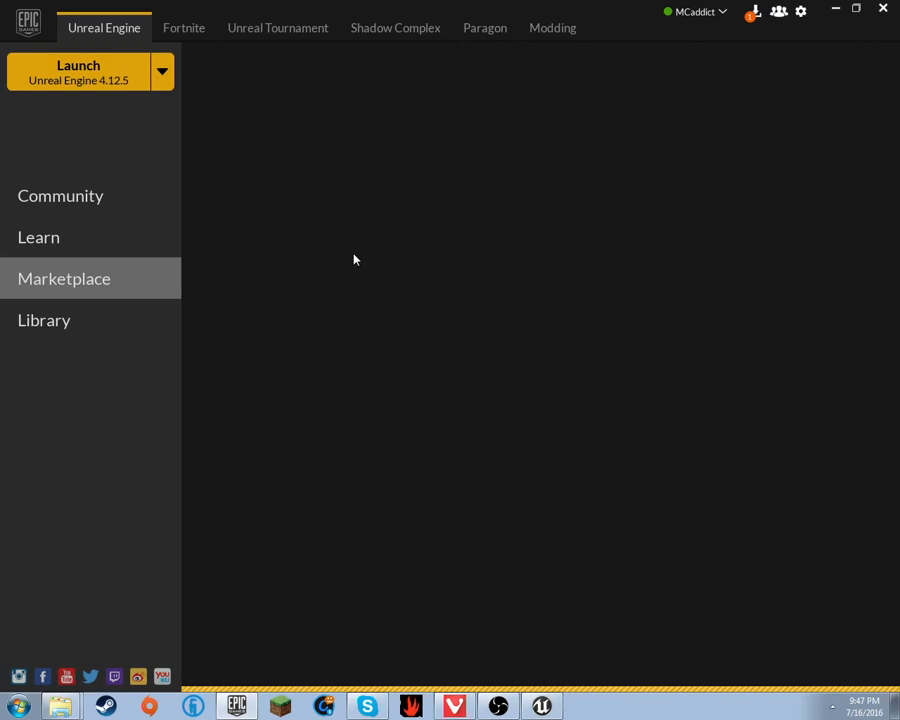
- Search the Marketplace content for Infinity Blade packs
left_click(137, 333)
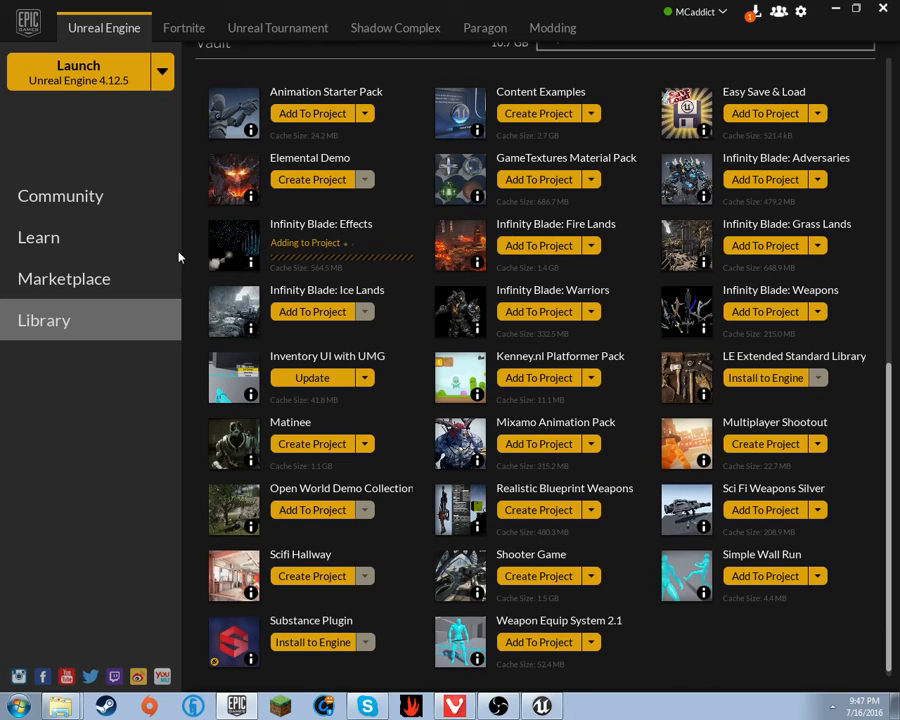
left_click(128, 284)
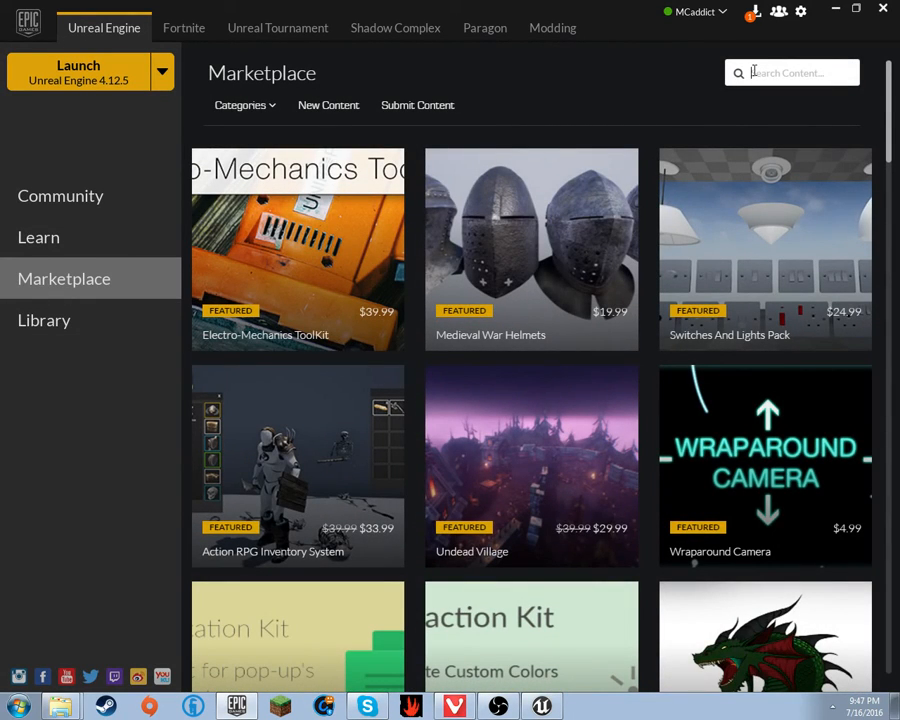
left_click(754, 71)
type("lift")
type("y")
type(" blade")
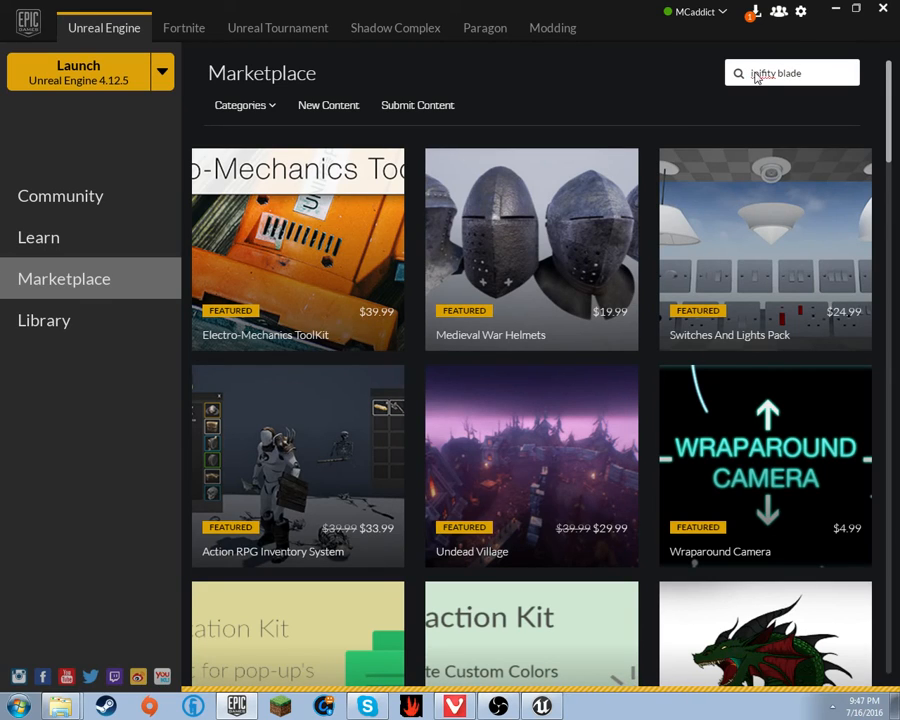
key("Return")
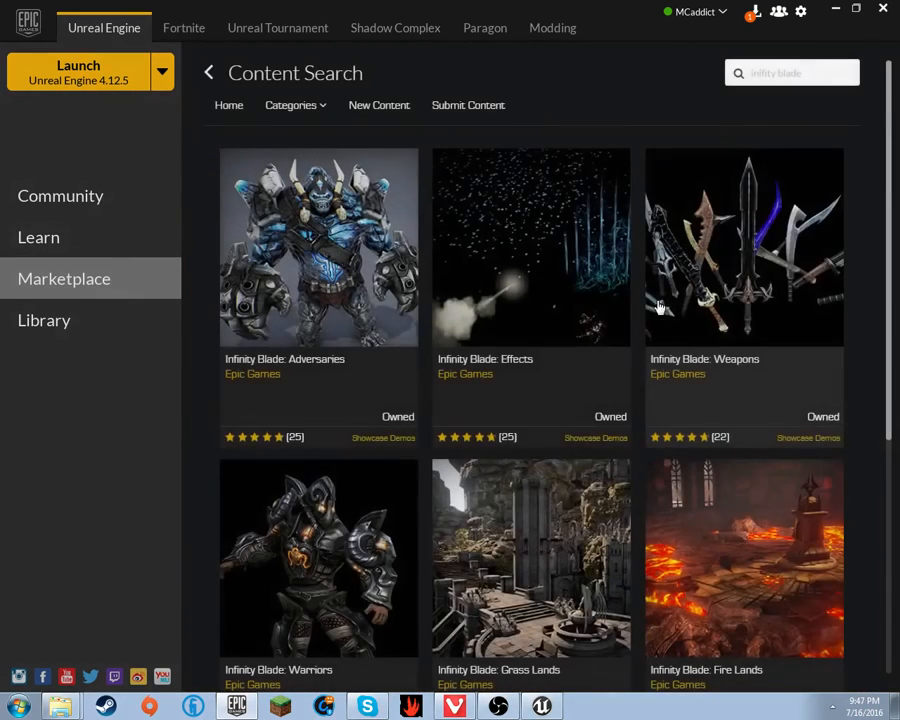
- Scroll through the results to review the seven owned Infinity Blade packs, including Ice Lands
scroll(745, 365, "down", 1)
scroll(781, 384, "down", 2)
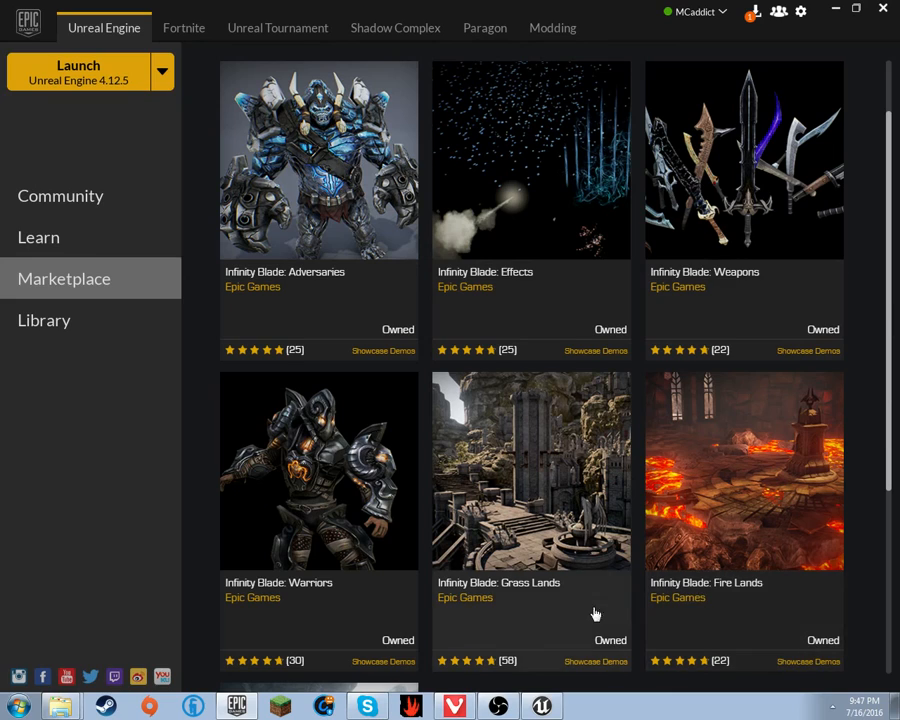
scroll(592, 613, "down", 8)
scroll(603, 331, "up", 9)
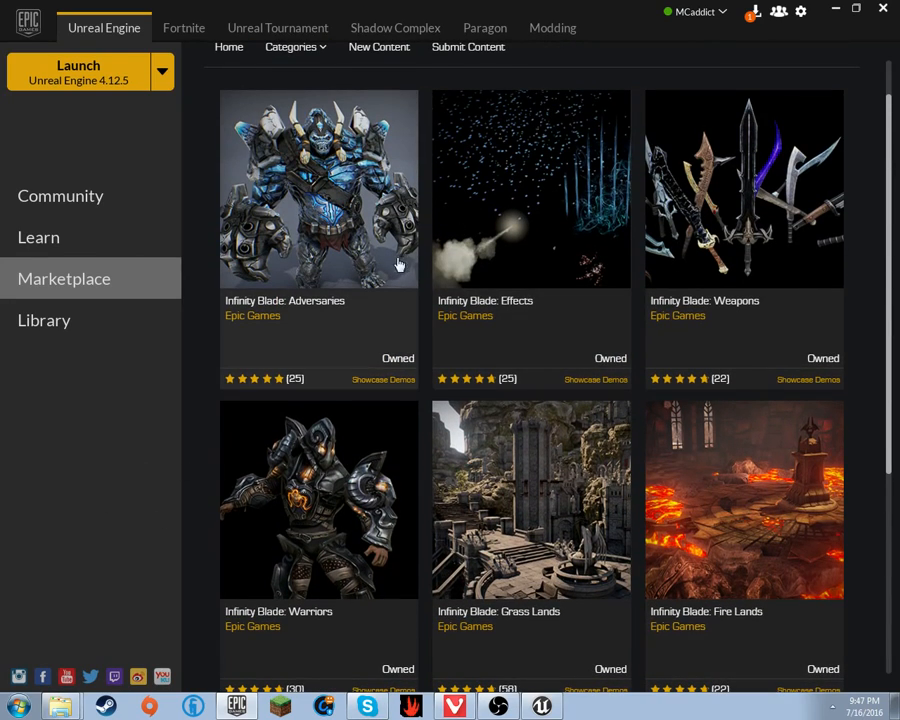
scroll(743, 450, "down", 9)
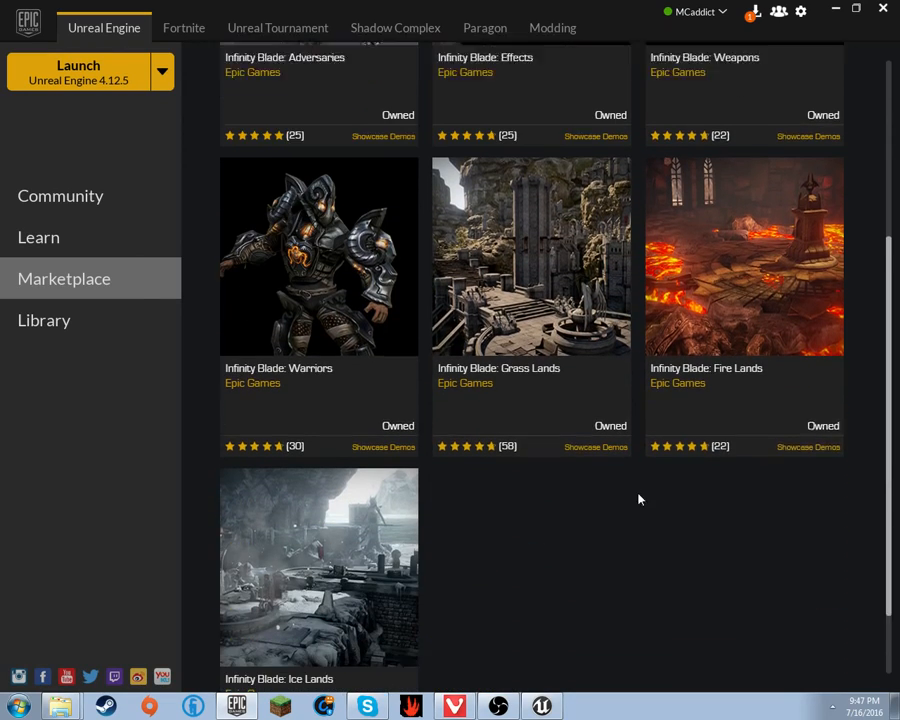
scroll(620, 493, "down", 2)
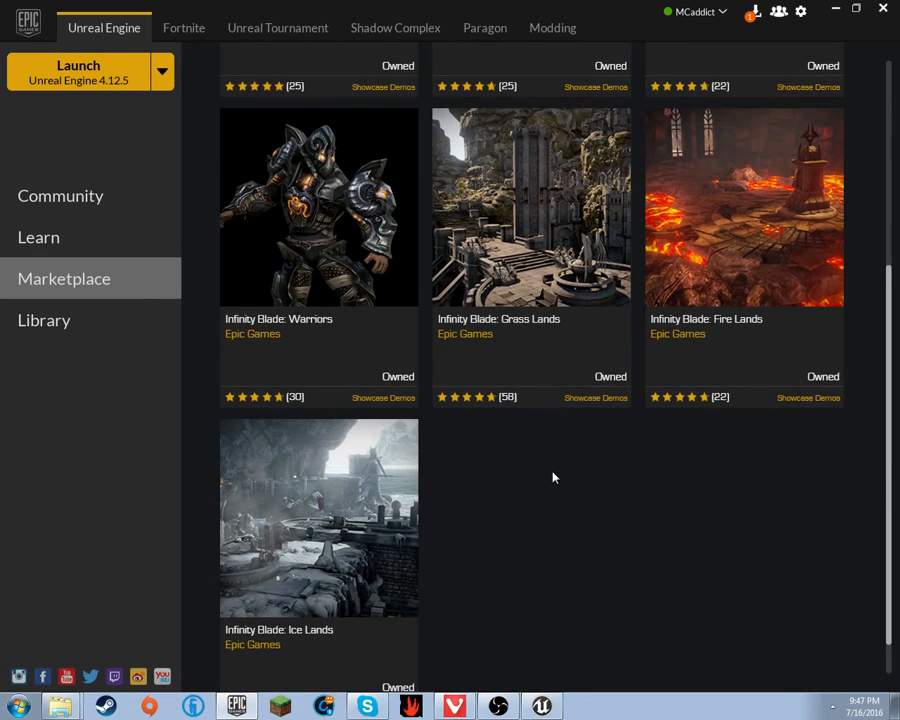
scroll(553, 477, "up", 10)
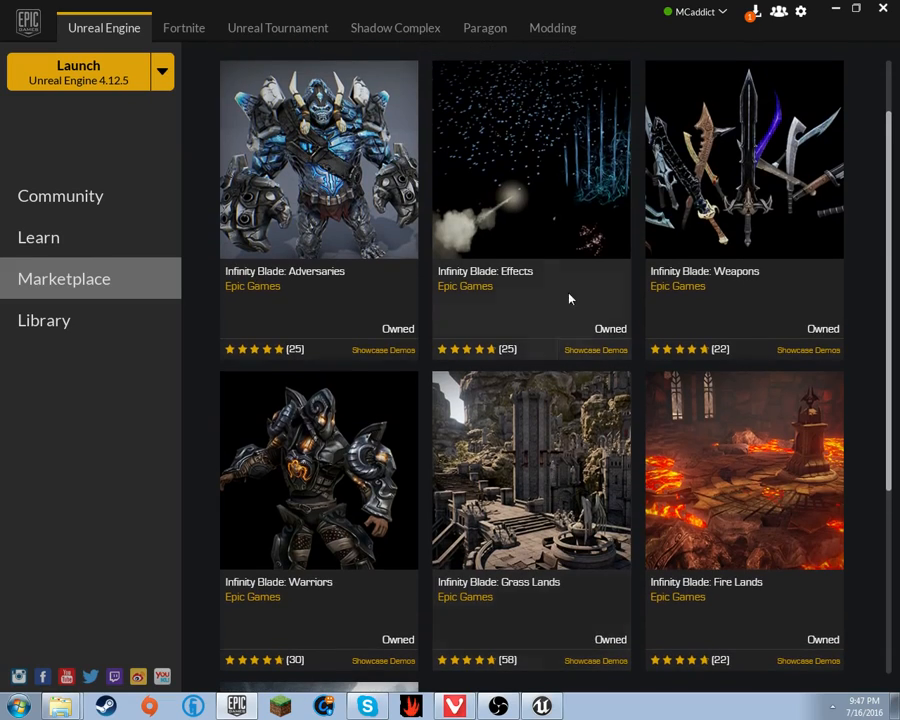
scroll(474, 168, "up", 2)
scroll(474, 168, "up", 1)
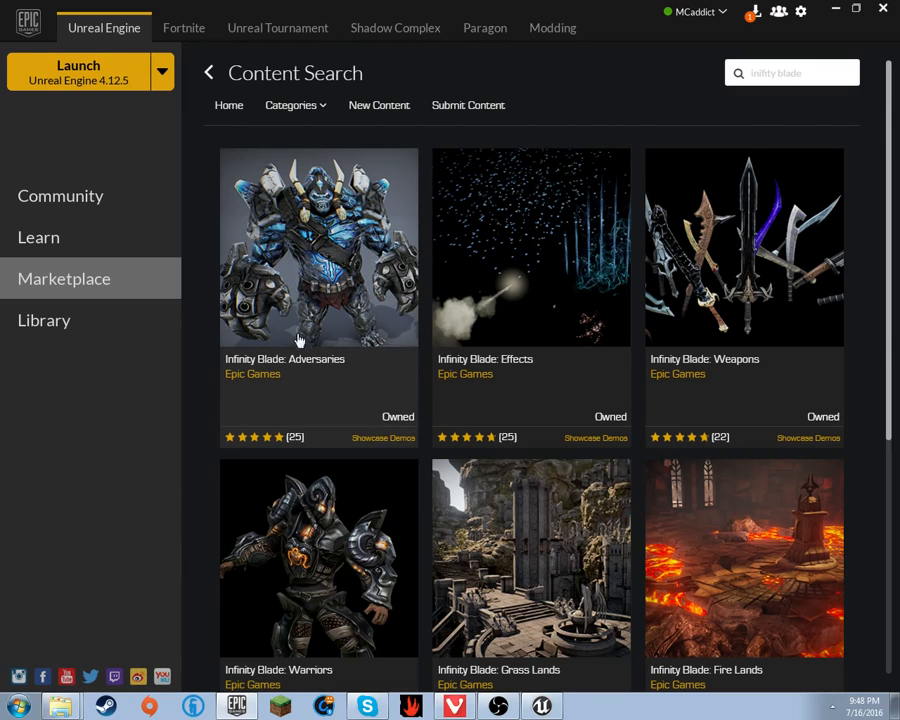
scroll(355, 291, "down", 3)
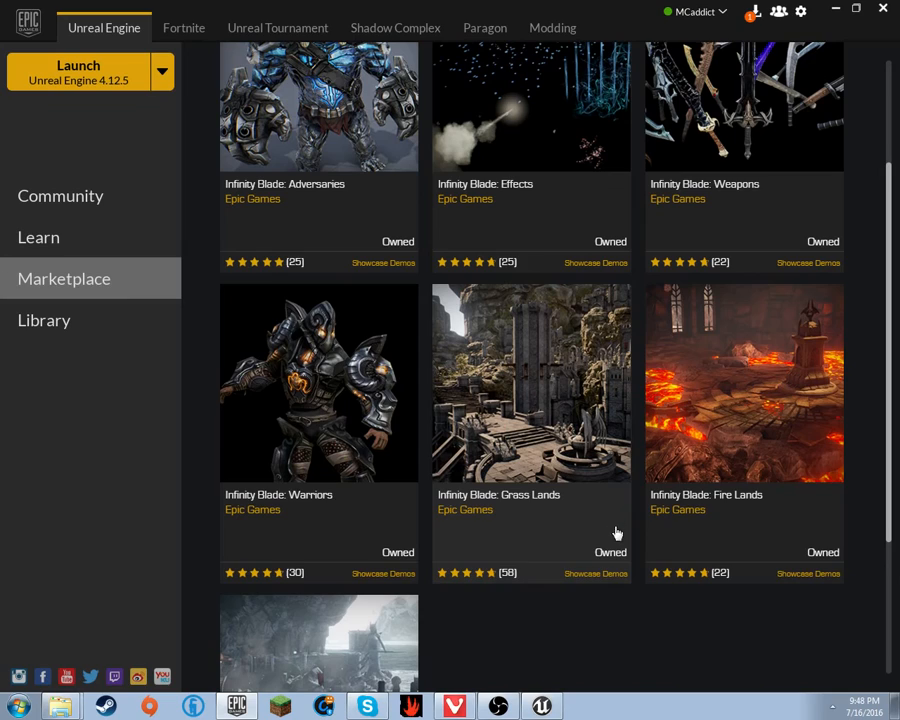
scroll(617, 568, "down", 2)
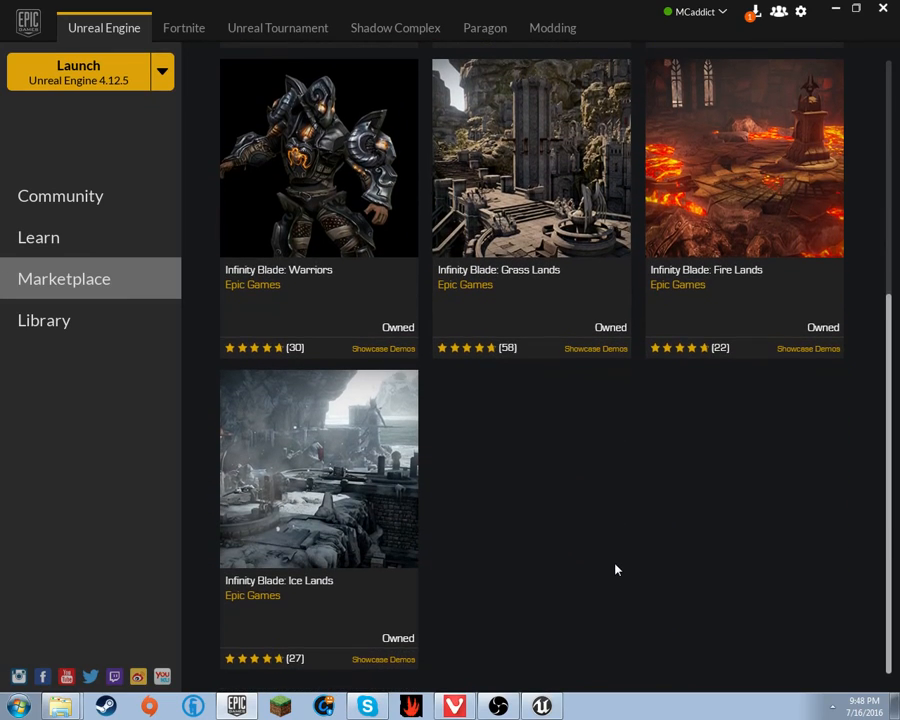
scroll(615, 565, "up", 4)
scroll(614, 545, "up", 2)
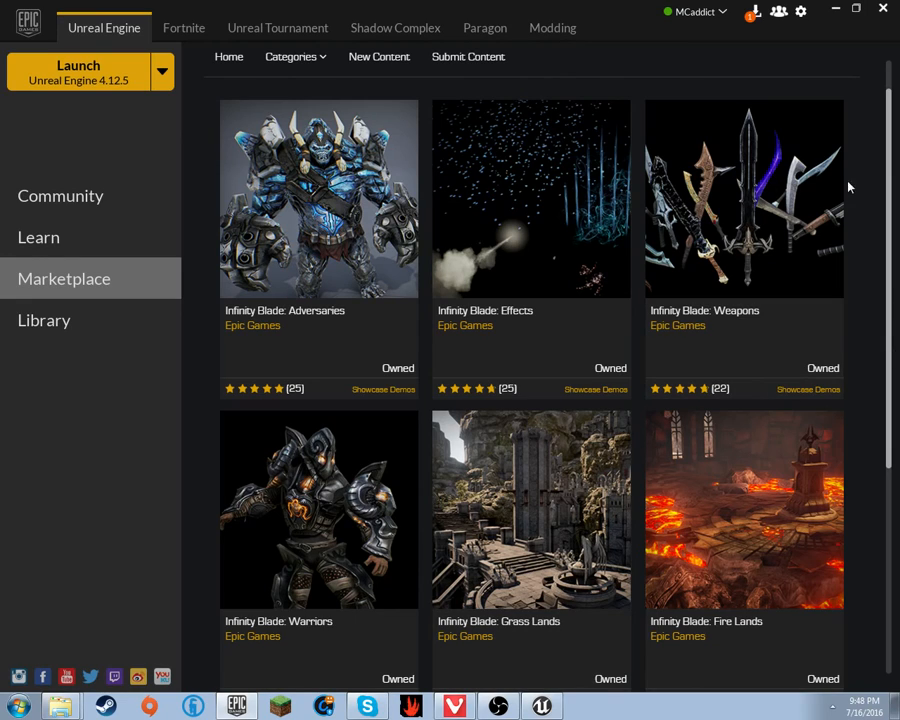
scroll(663, 184, "down", 4)
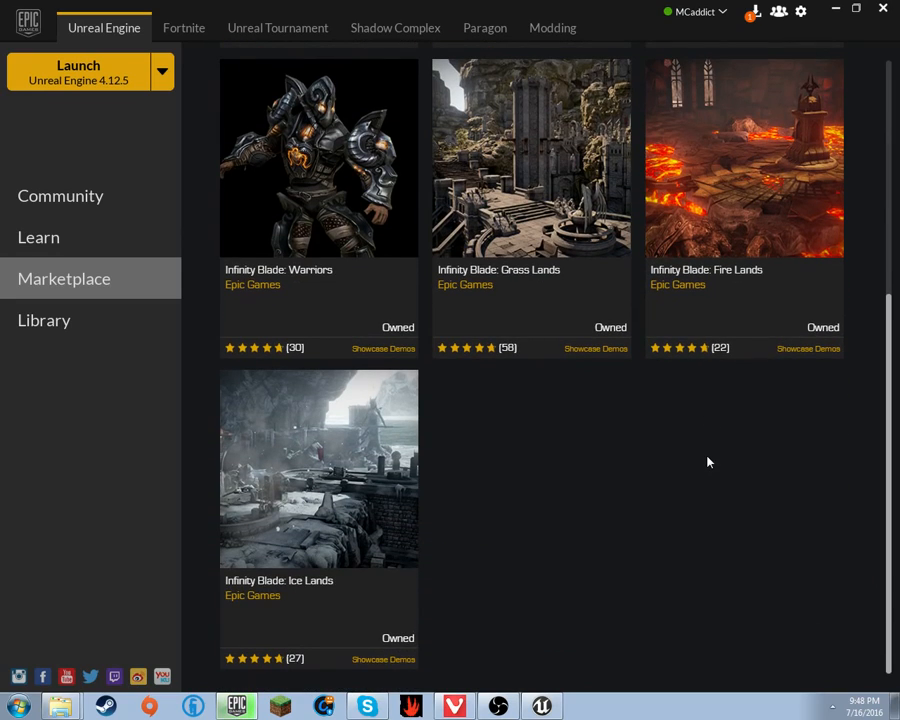
- Open the InfinityBladeEffects folder in the Content Browser and filter its content for 'muzz'
left_click(8, 334)
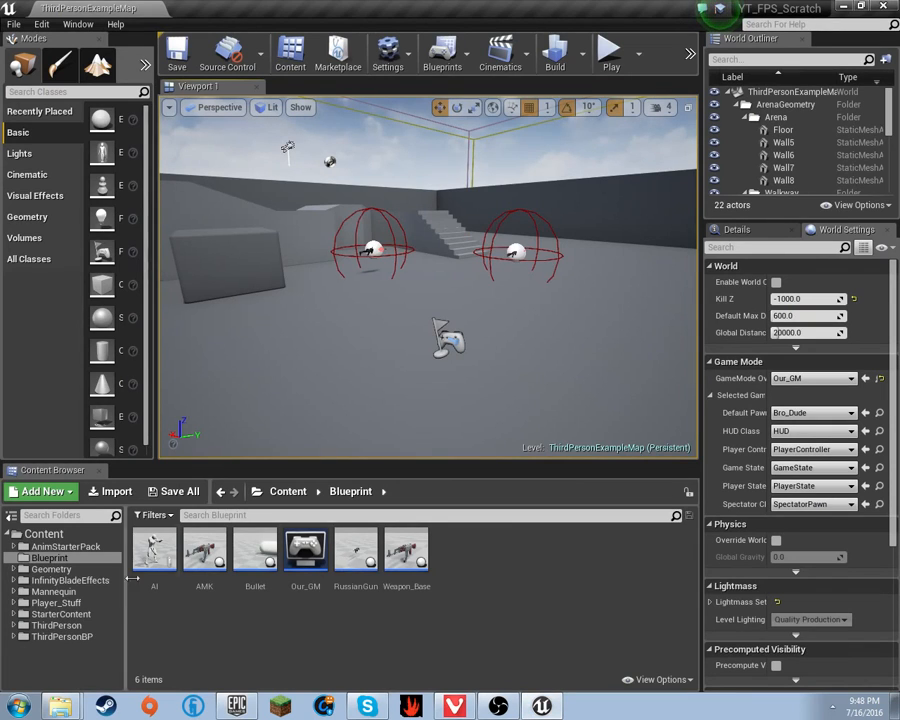
left_click(104, 582)
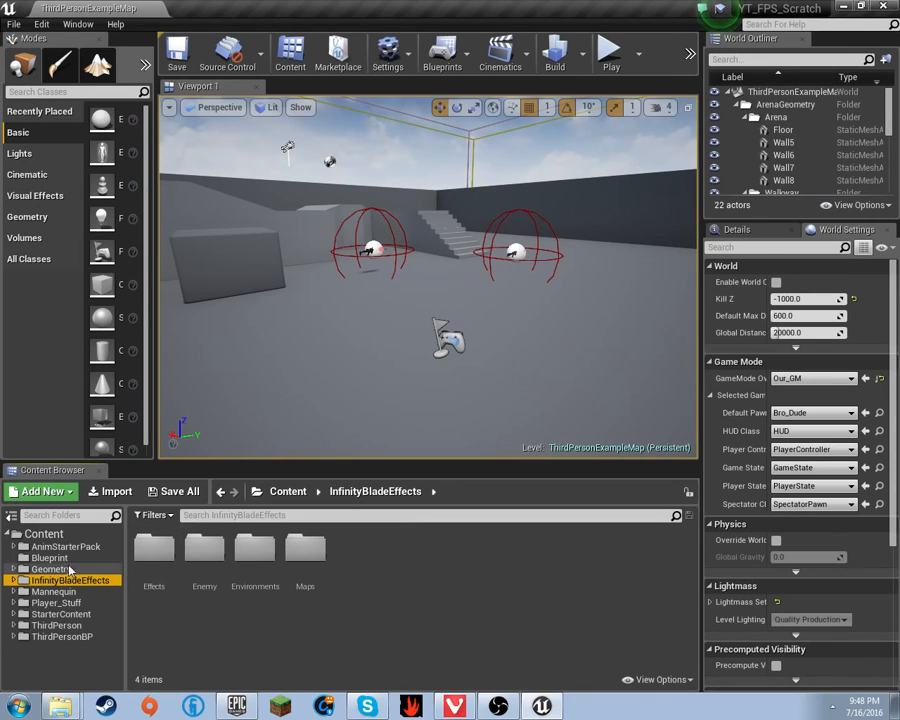
left_click(251, 515)
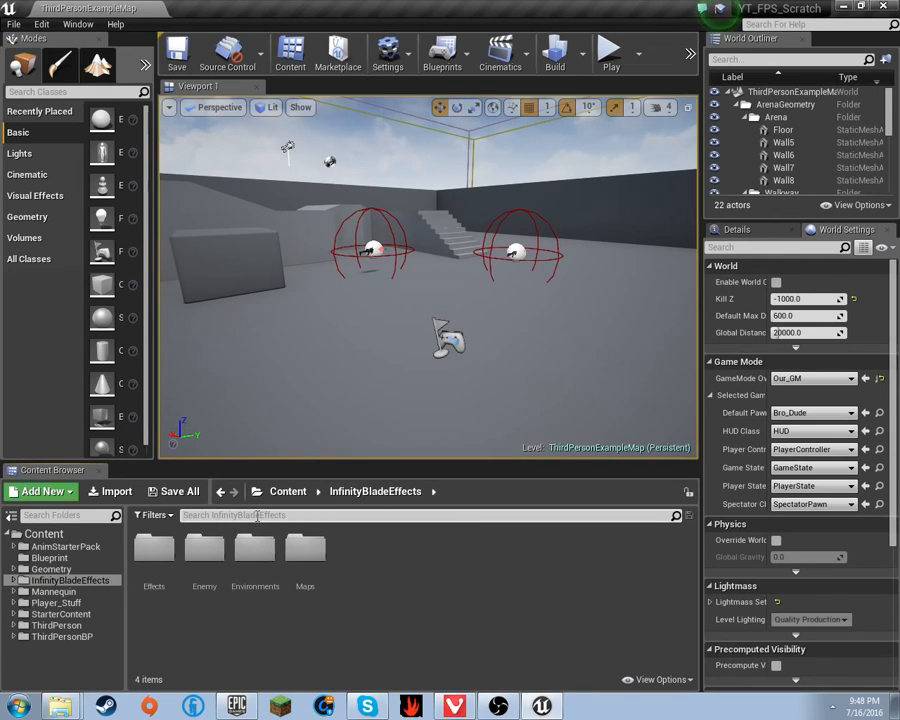
type("back")
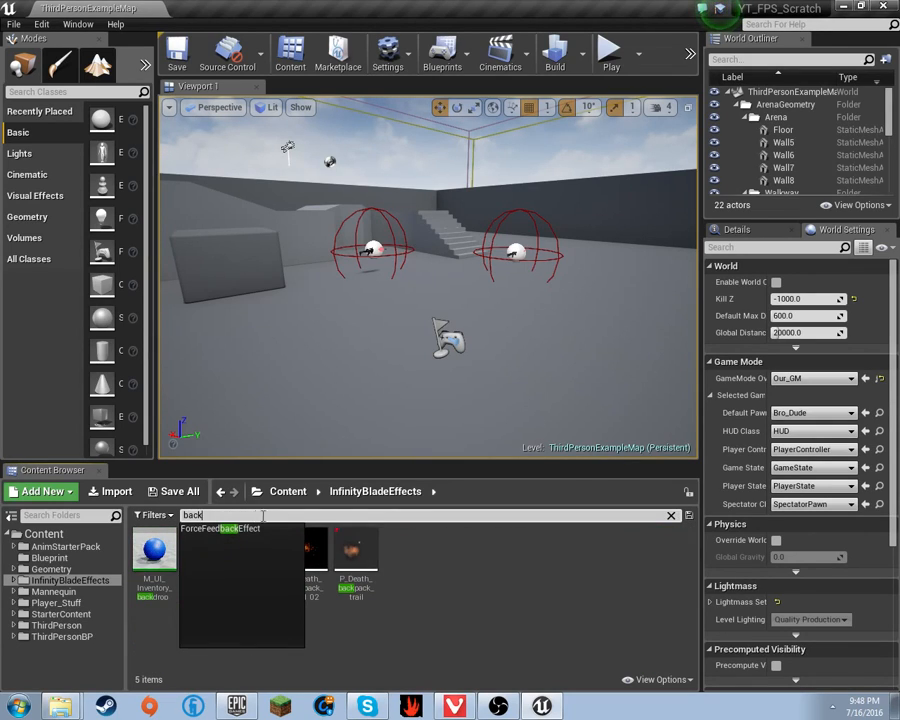
left_click(398, 635)
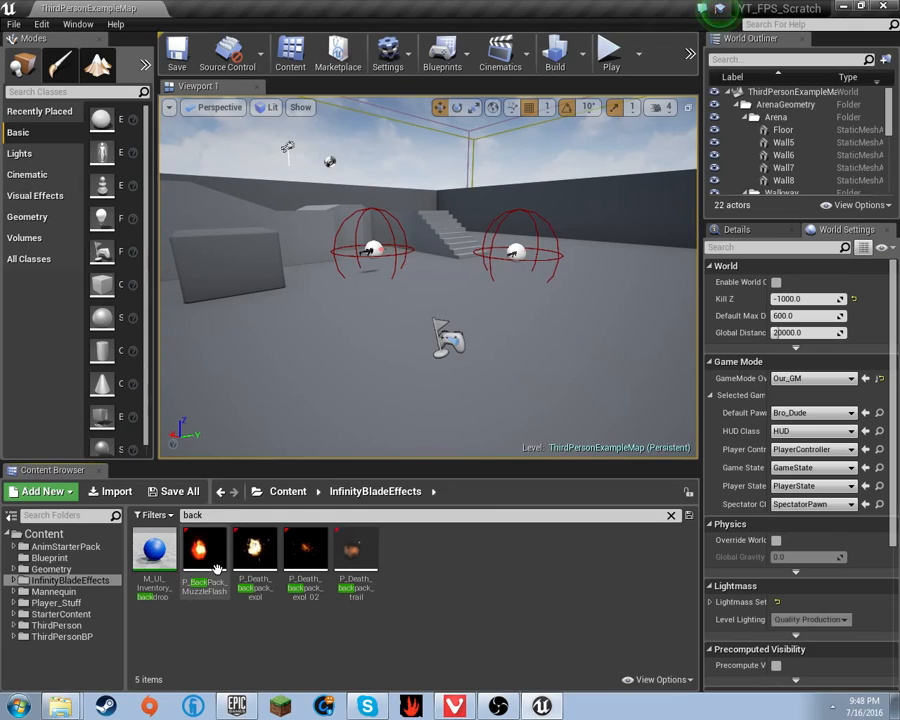
left_click(190, 515)
type("muzz")
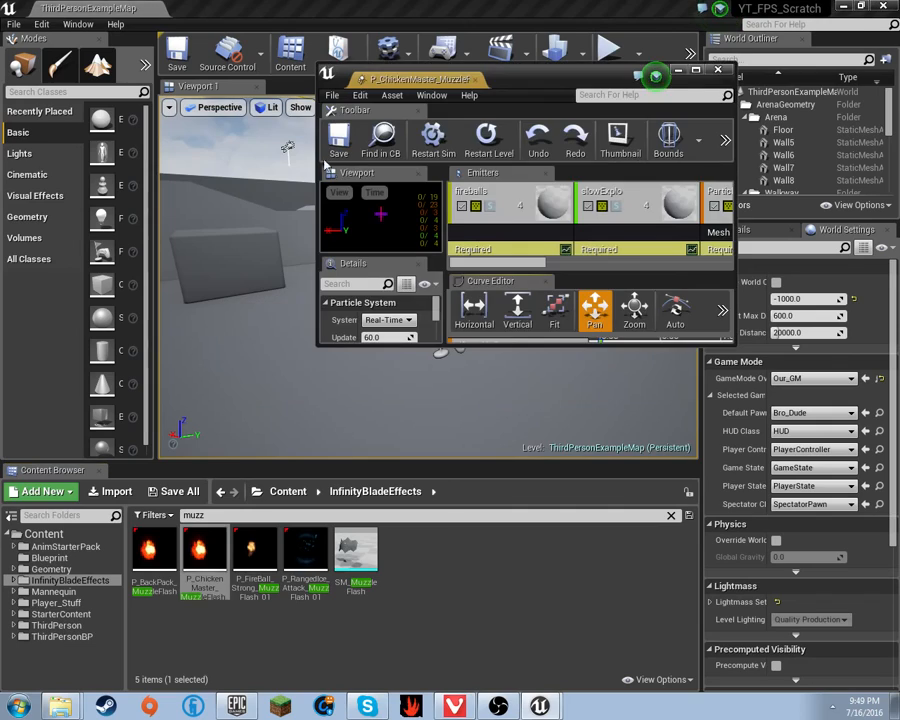
- Maximize the P_ChickenMaster_MuzzleFlash particle editor, check the level editor, then close the particle editor
double_click(425, 82)
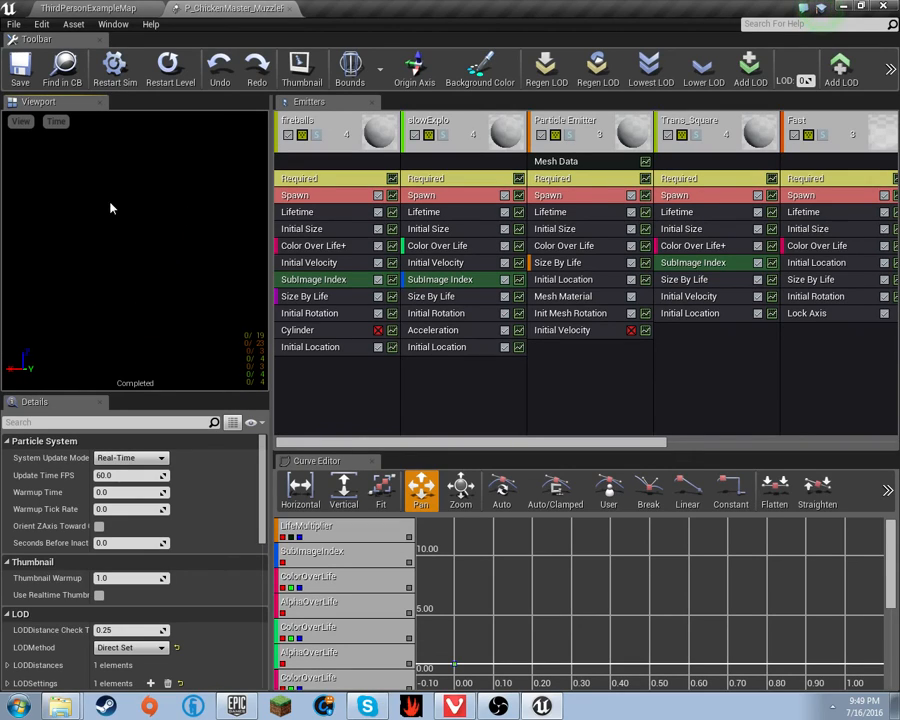
left_click(109, 7)
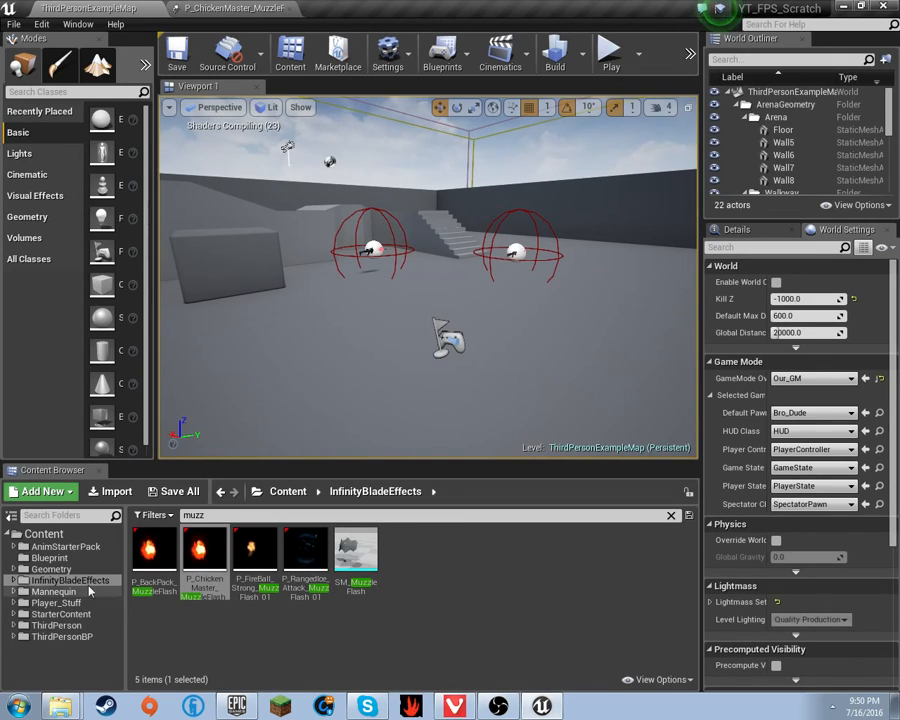
left_click(250, 8)
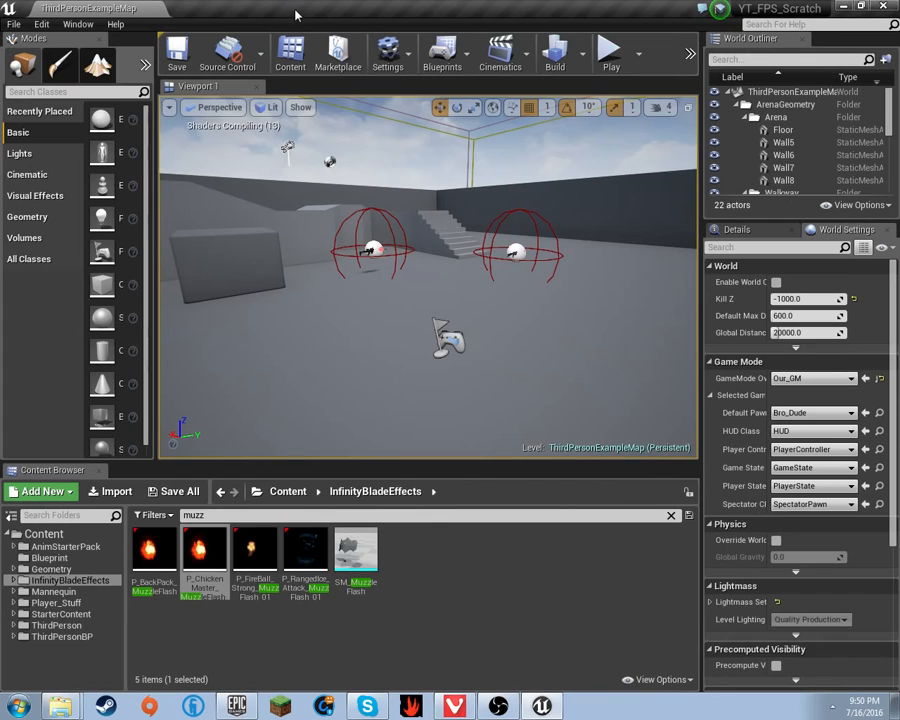
left_click(289, 10)
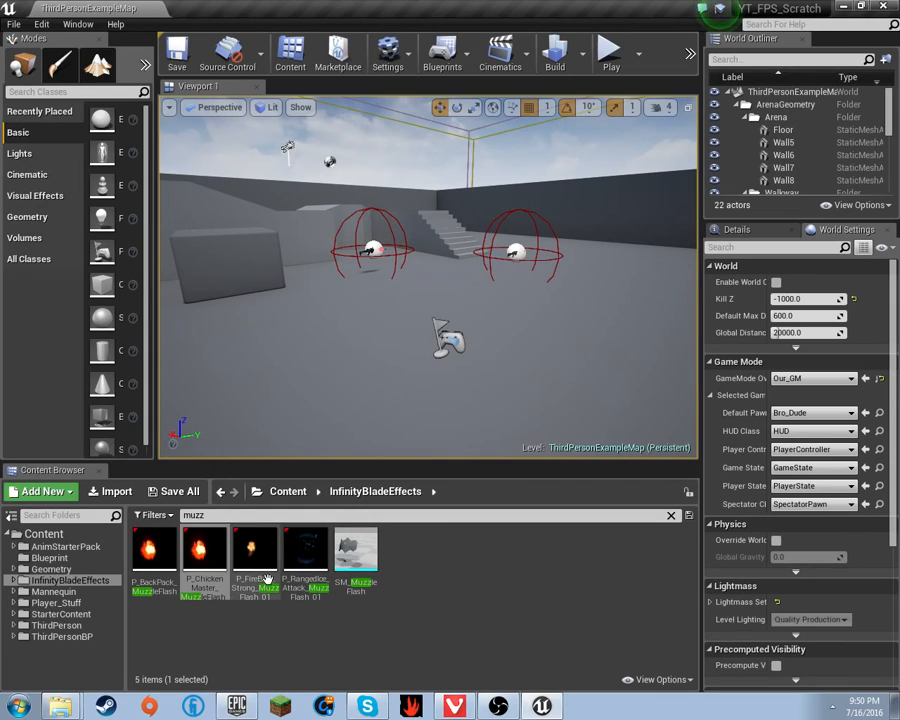
- Clear the 'muzz' filter in the Blueprint folder and open Weapon_Base's full Event Graph
left_click(55, 557)
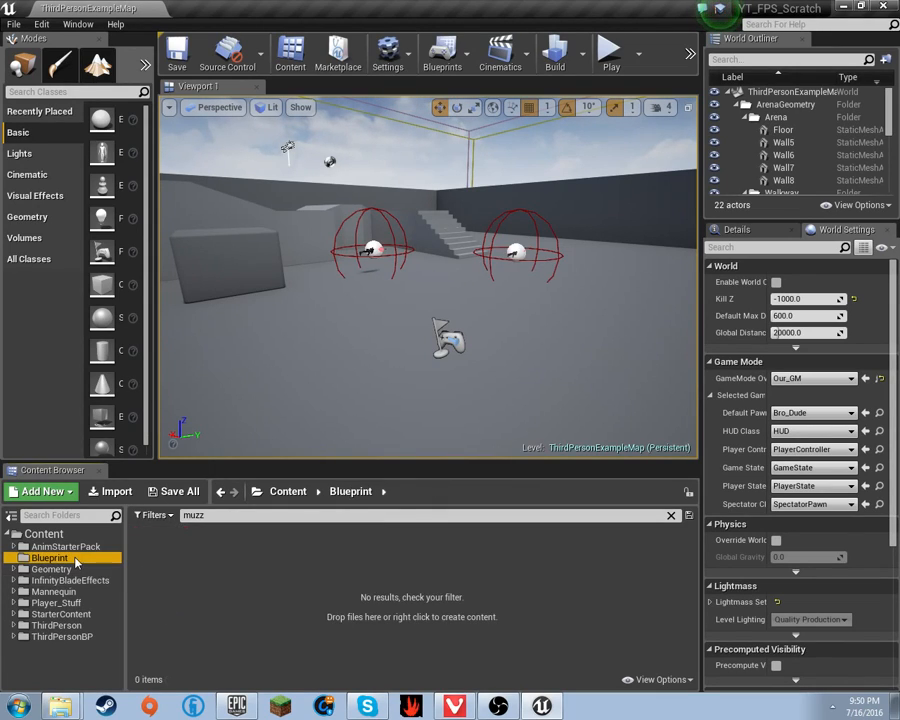
left_click(60, 569)
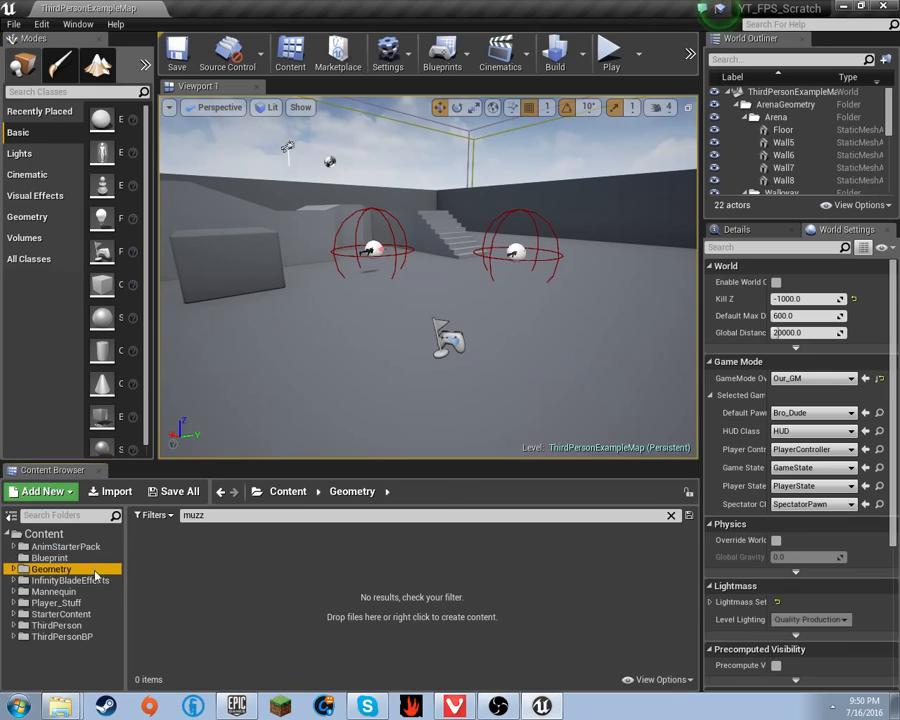
left_click(55, 558)
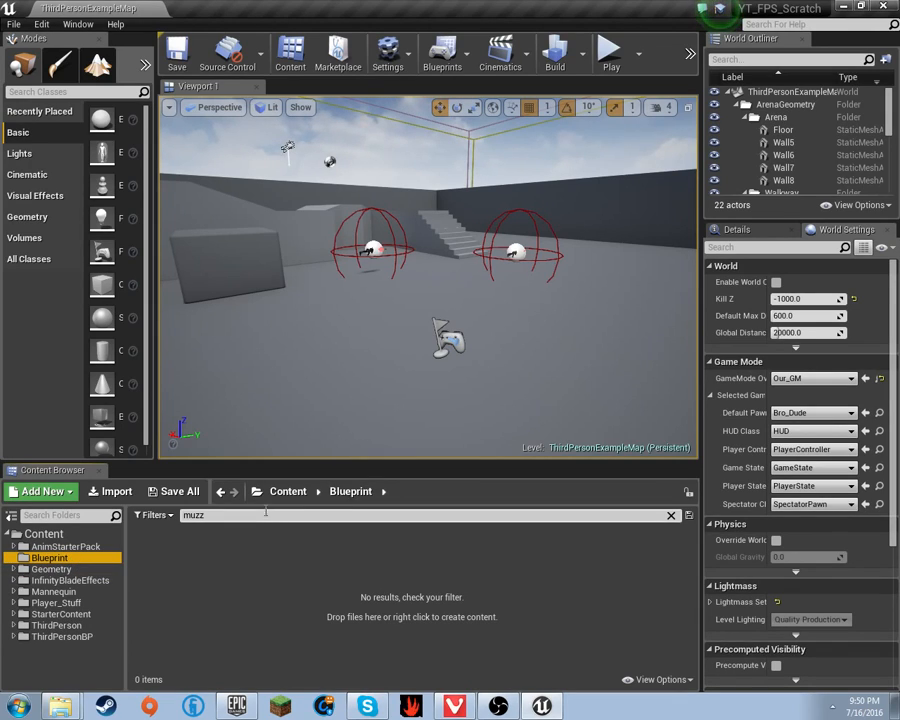
left_click(671, 515)
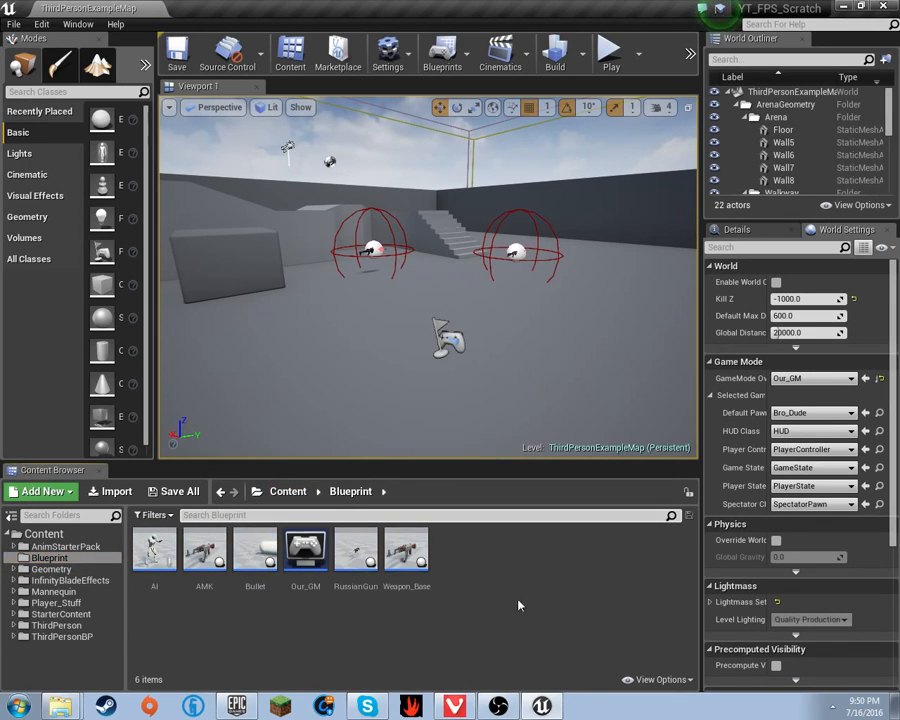
double_click(417, 567)
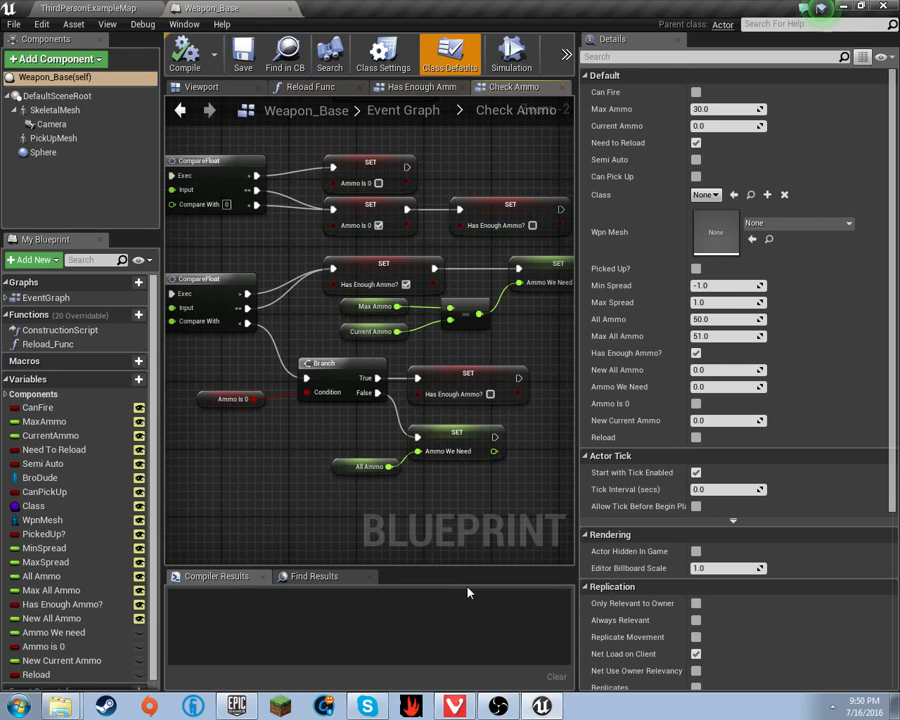
scroll(475, 357, "down", 7)
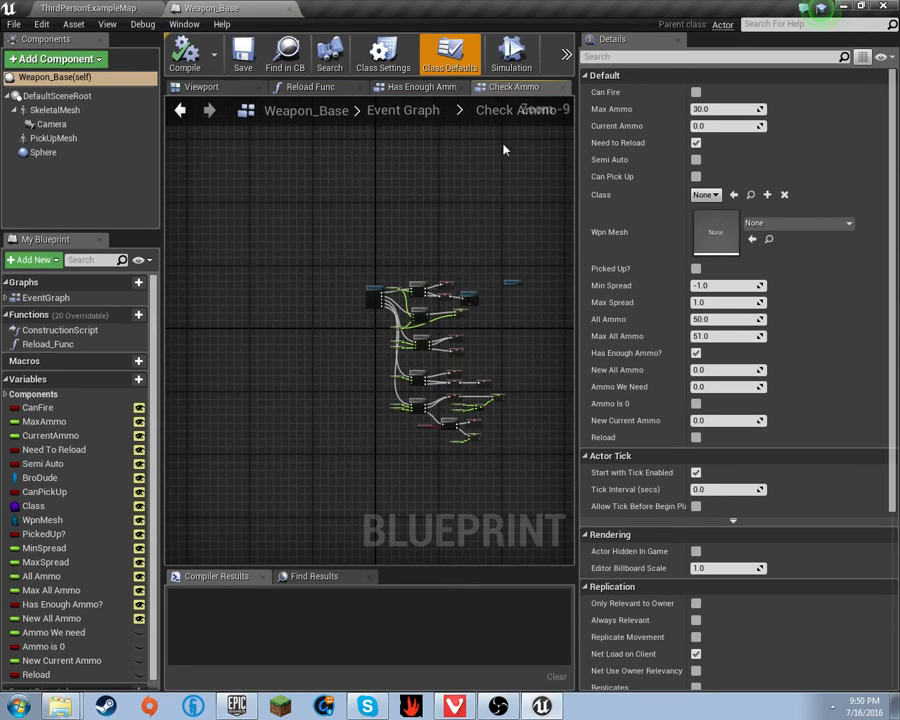
left_click(450, 110)
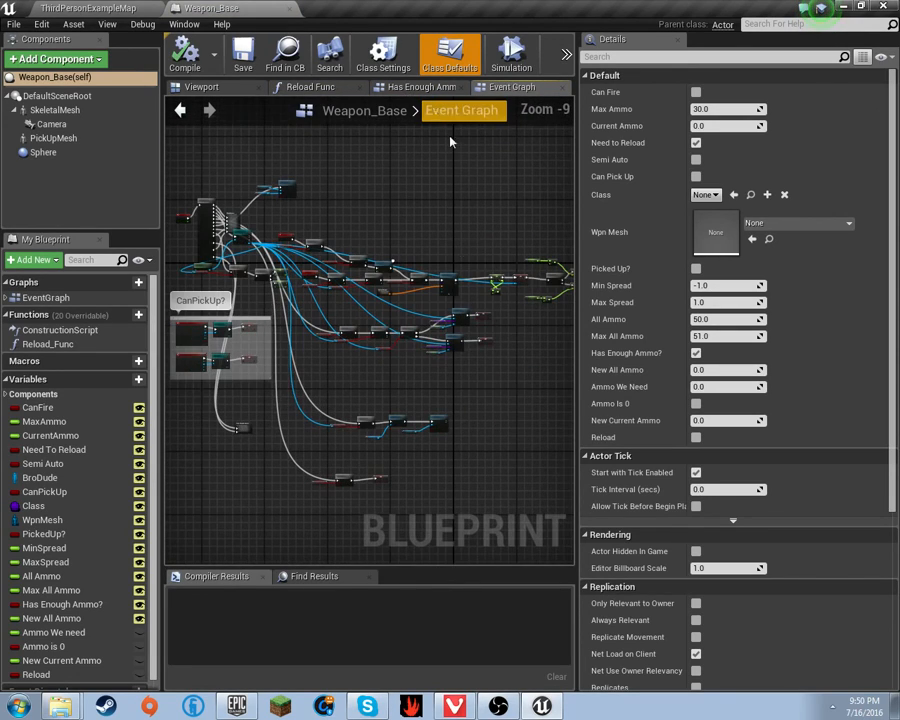
scroll(466, 295, "up", 6)
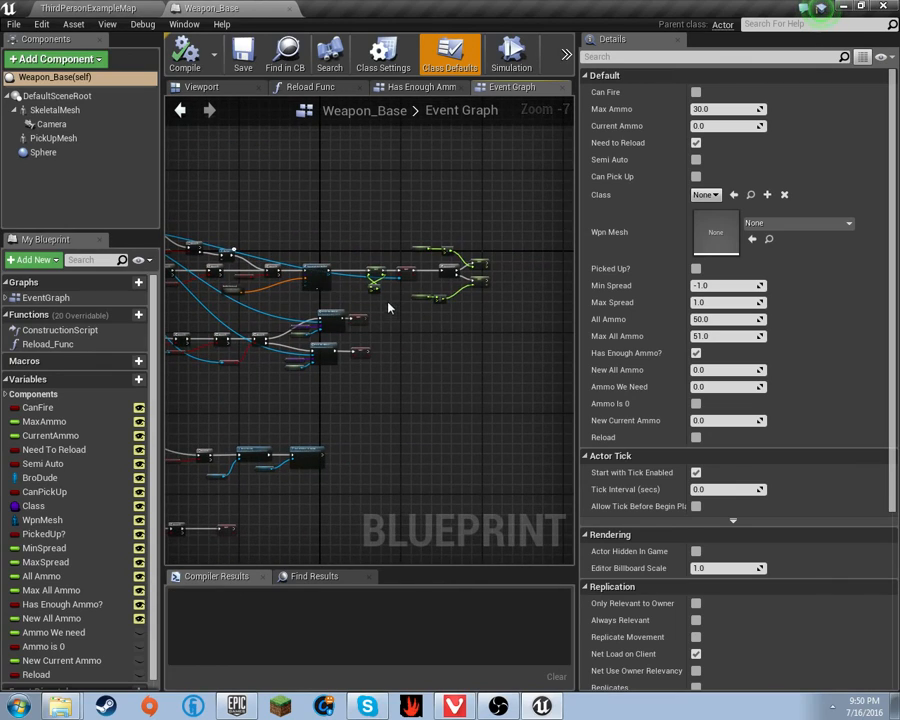
- Box-select the SET and Sequence spread-setting nodes and move them right to free space
right_click_drag(380, 308, 338, 332)
right_click_drag(434, 315, 278, 334)
left_click_drag(505, 350, 320, 154)
mouse_move(365, 237)
left_mouse_down()
mouse_move(415, 232)
mouse_move(357, 239)
left_mouse_up()
right_click_drag(422, 349, 571, 365)
scroll(552, 364, "down", 1)
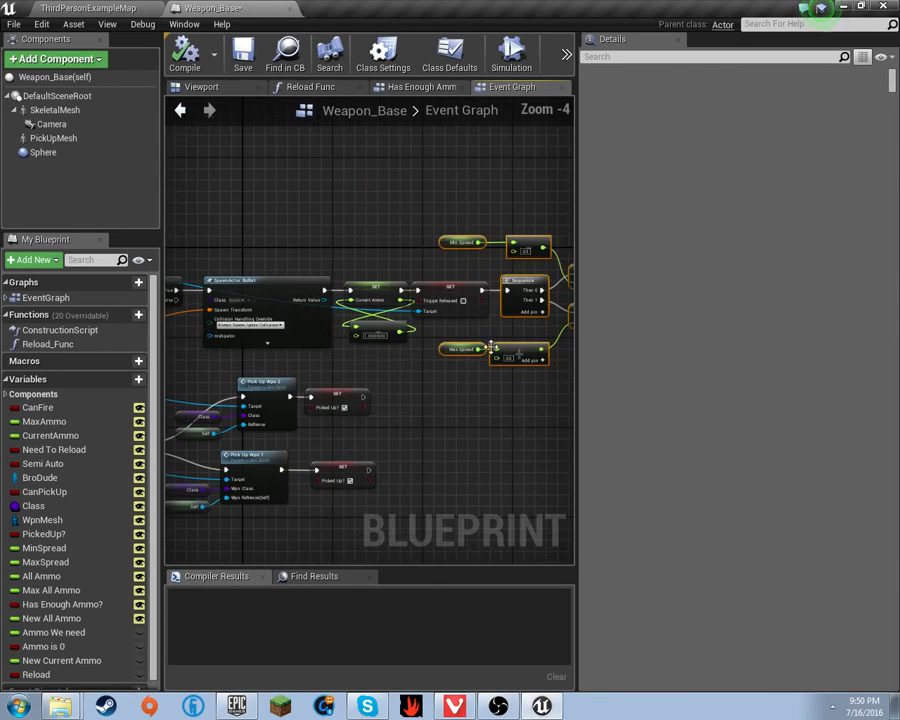
right_click_drag(441, 267, 302, 231)
right_click_drag(170, 240, 289, 245)
right_click_drag(400, 256, 275, 241)
mouse_move(170, 241)
right_mouse_down()
mouse_move(286, 246)
mouse_move(160, 249)
right_mouse_up()
left_click_drag(272, 182, 517, 332)
right_click_drag(334, 311, 263, 273)
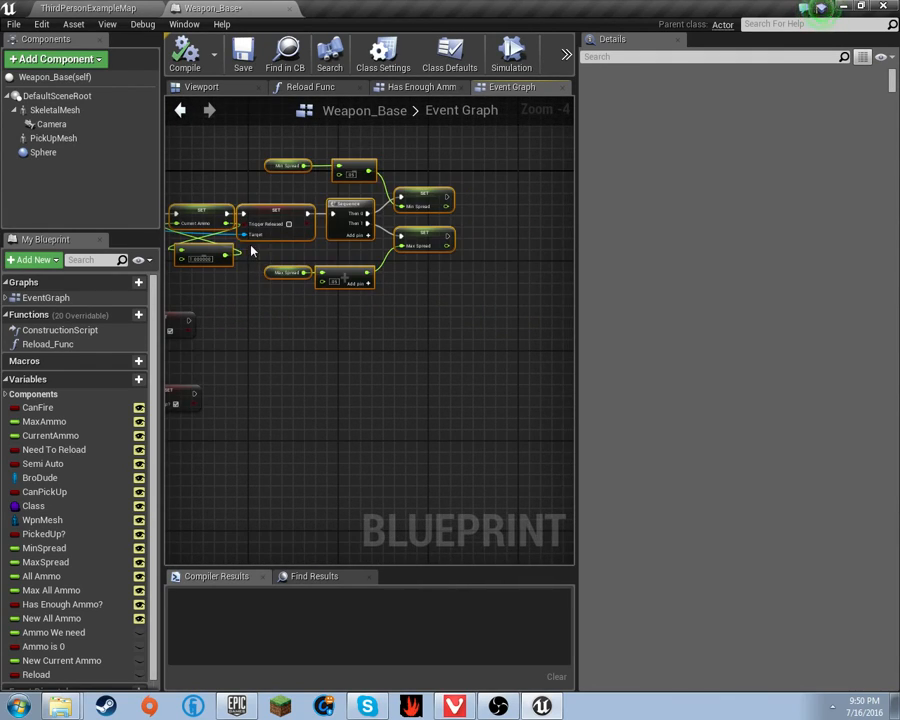
right_click_drag(198, 212, 331, 281)
left_click_drag(331, 281, 512, 283)
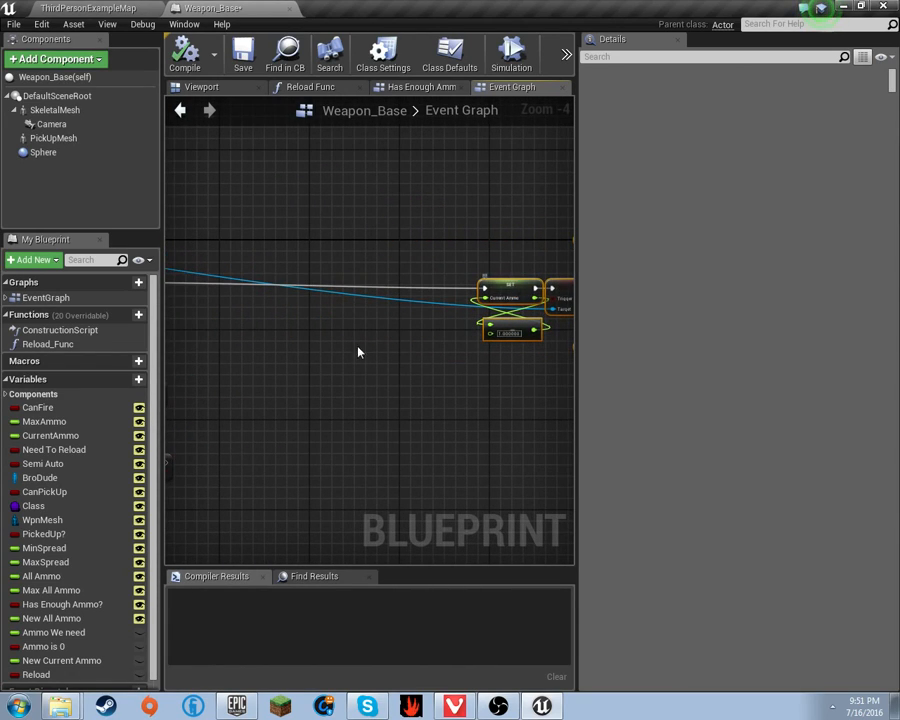
right_click_drag(357, 347, 368, 344)
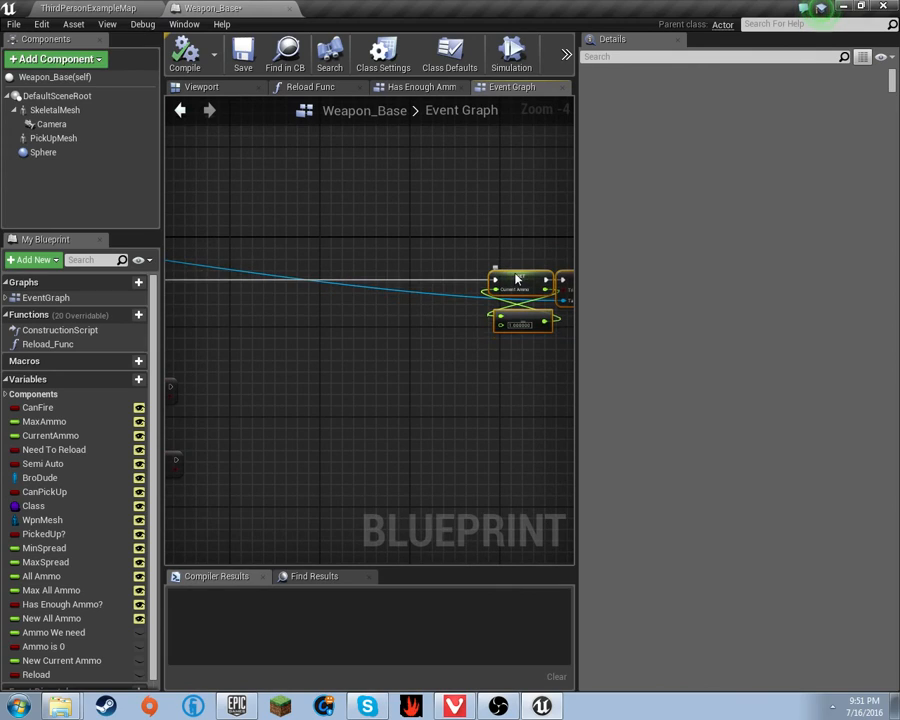
mouse_move(428, 312)
right_mouse_down()
mouse_move(508, 300)
mouse_move(443, 302)
right_mouse_up()
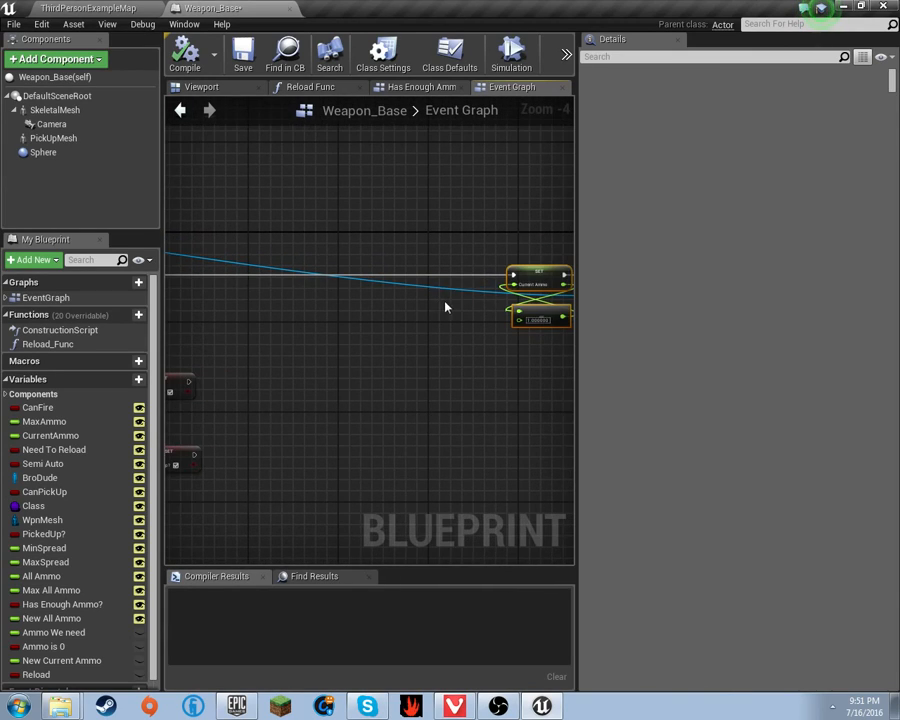
- From SpawnActor Bullet's exec pin, search 'spawn em' and highlight Spawn Emitter at Location
scroll(446, 307, "up", 3)
right_click_drag(331, 262, 236, 275)
left_click_drag(223, 275, 380, 272)
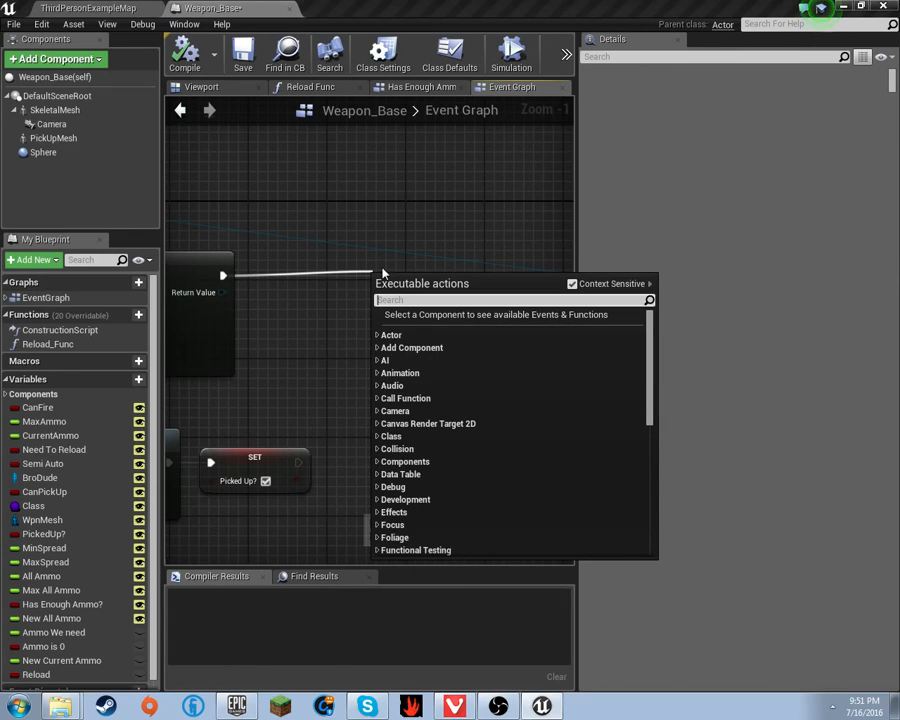
type("spawn em")
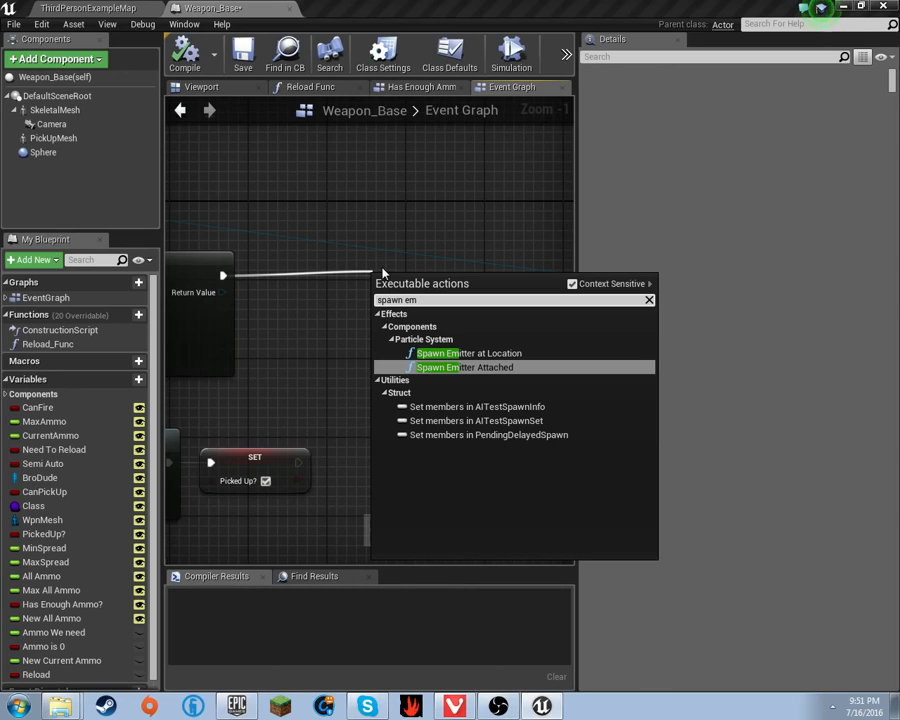
key("Up")
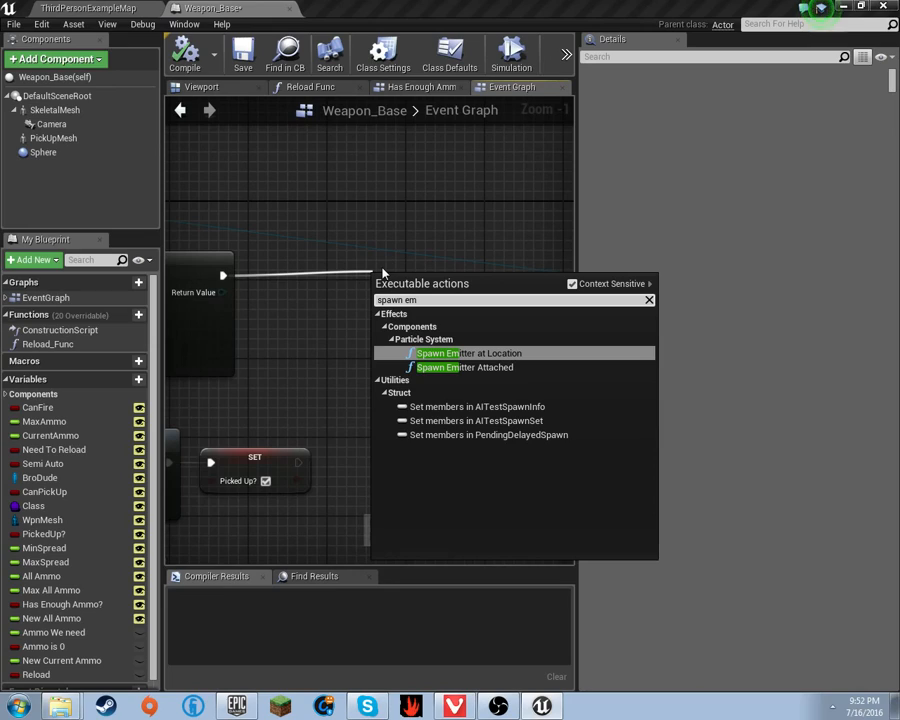
- Add the Spawn Emitter at Location node and move it to the right
key("Return")
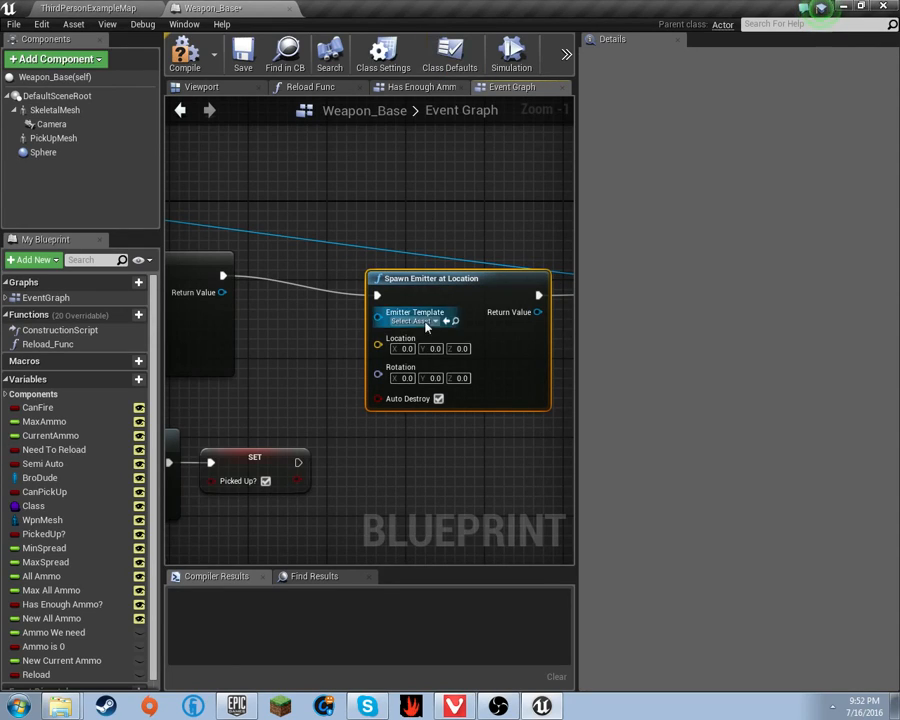
left_click_drag(416, 274, 407, 258)
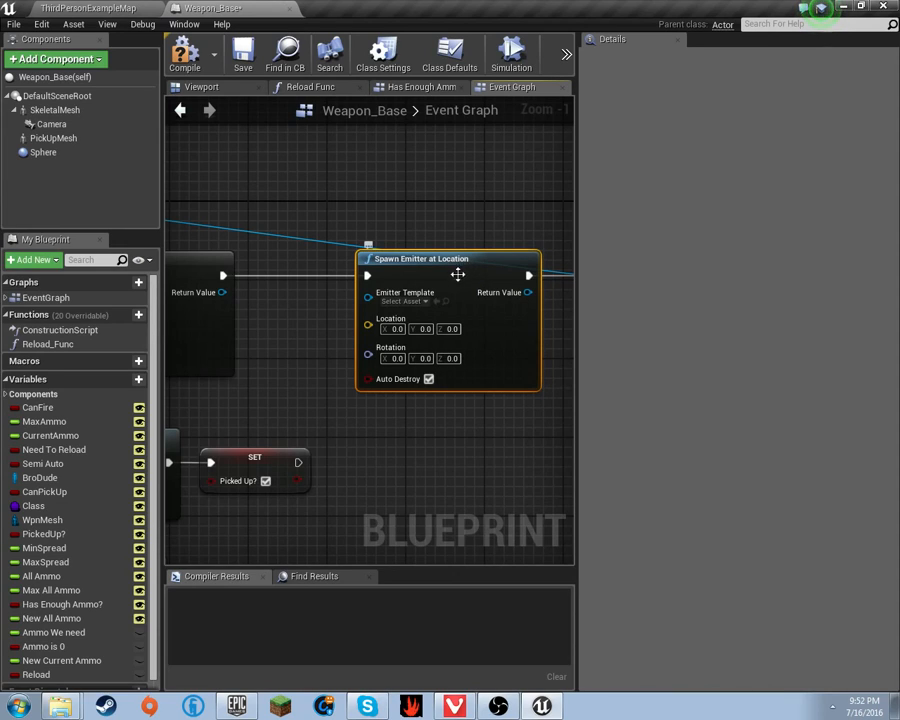
scroll(366, 408, "down", 3)
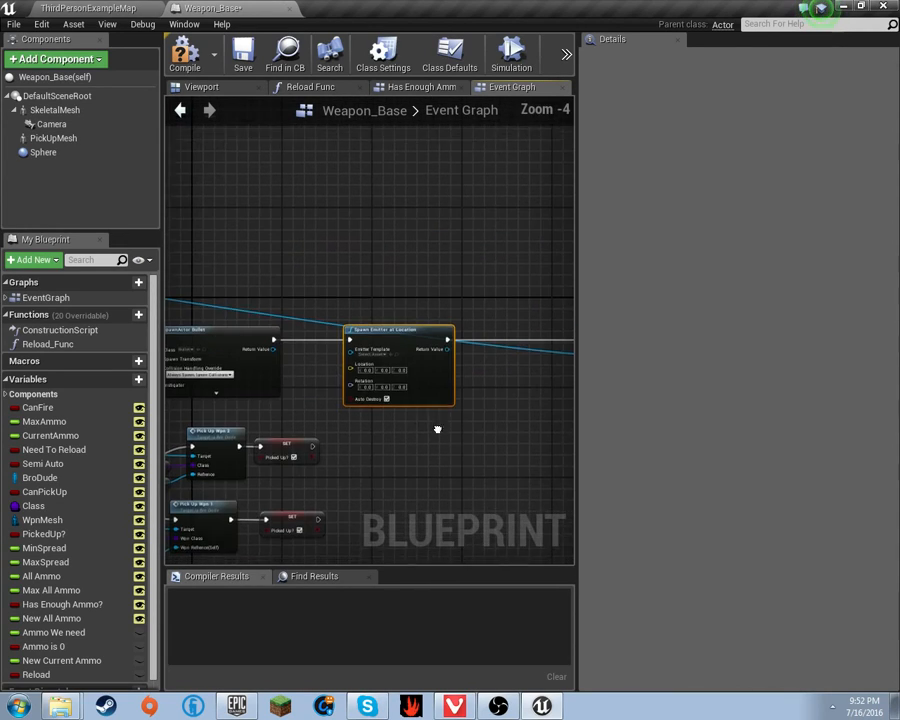
left_click_drag(368, 305, 515, 300)
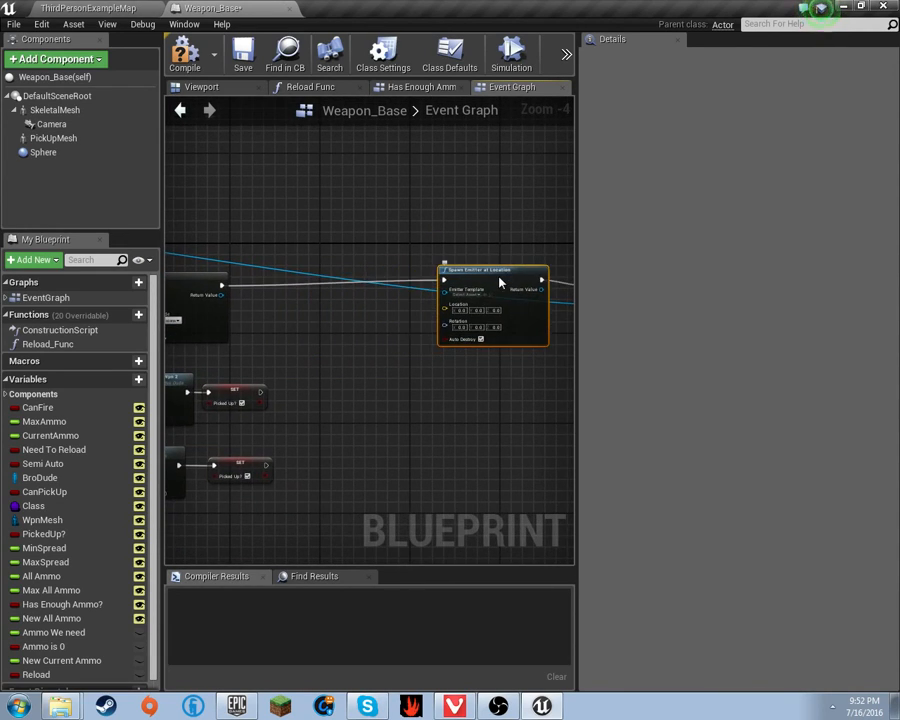
scroll(404, 315, "up", 2)
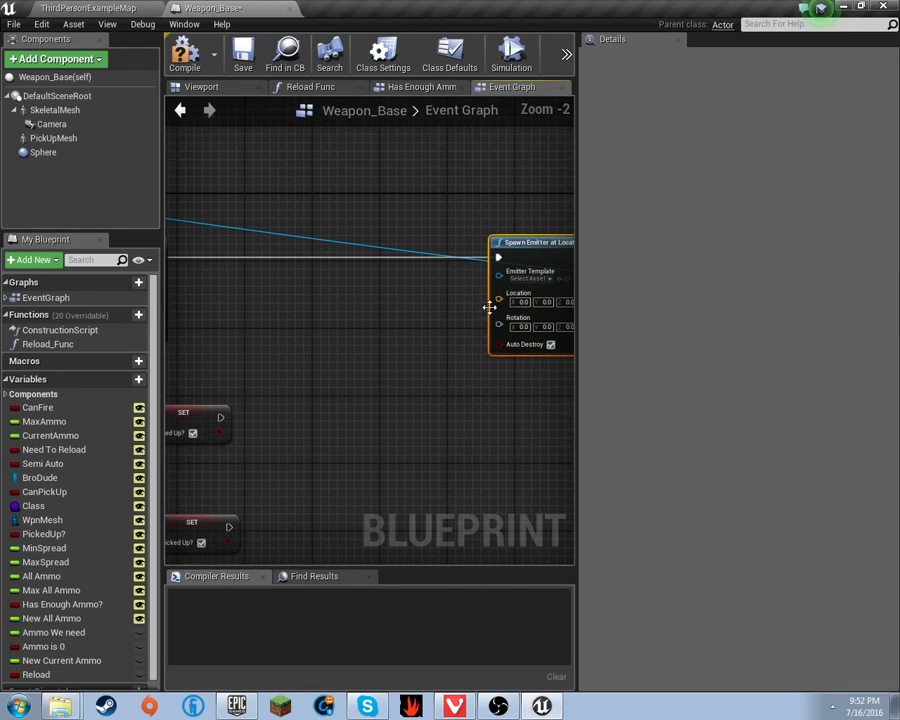
- Feed the emitter's Location from a Get Socket Location node on the Skeletal Mesh
left_click_drag(463, 306, 420, 307)
type("get")
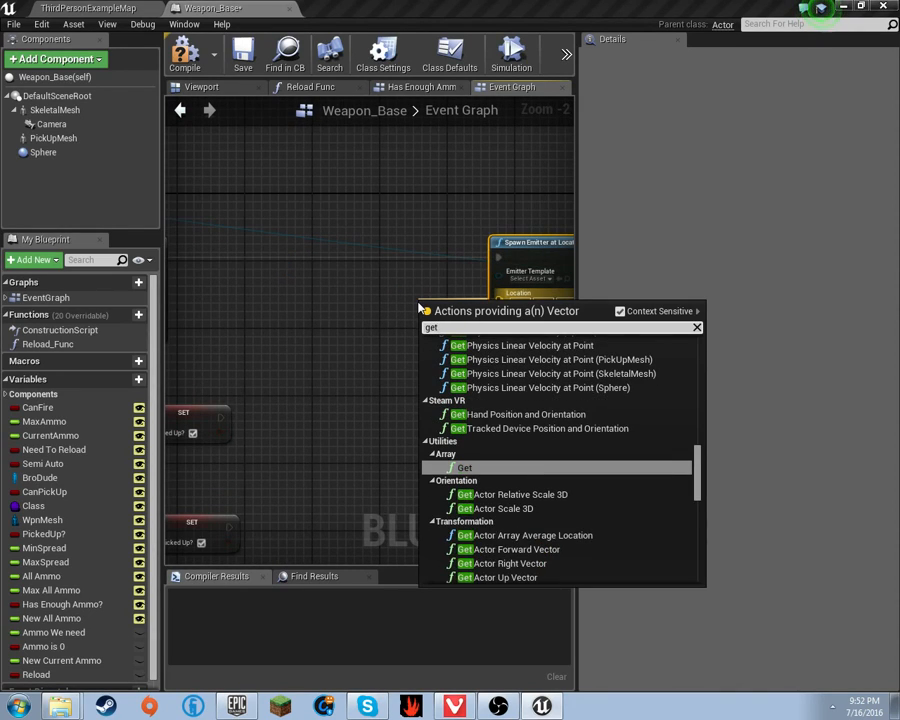
type(" sock")
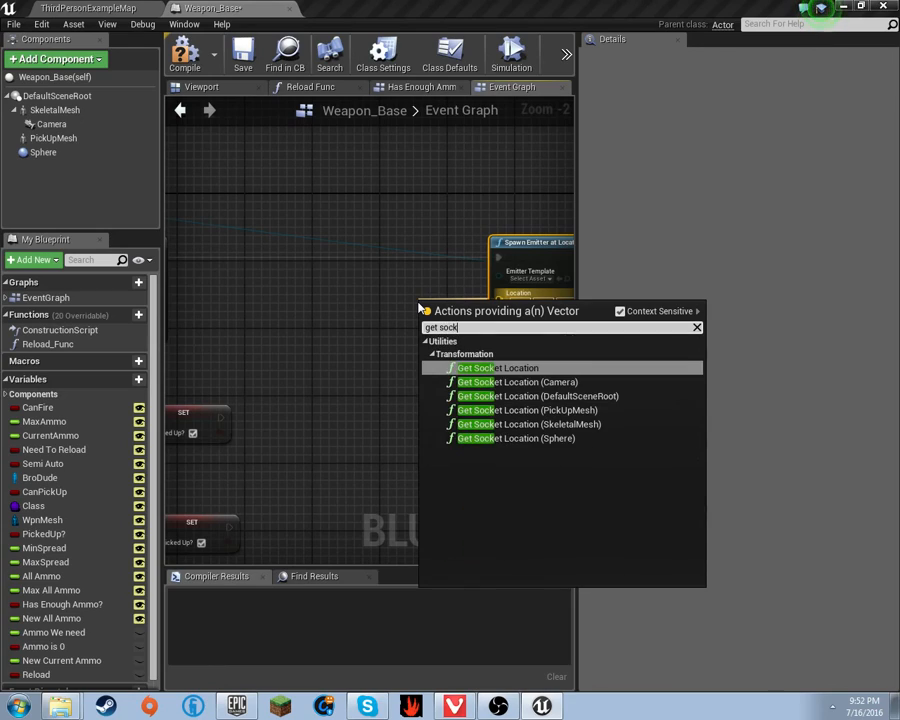
left_click(606, 426)
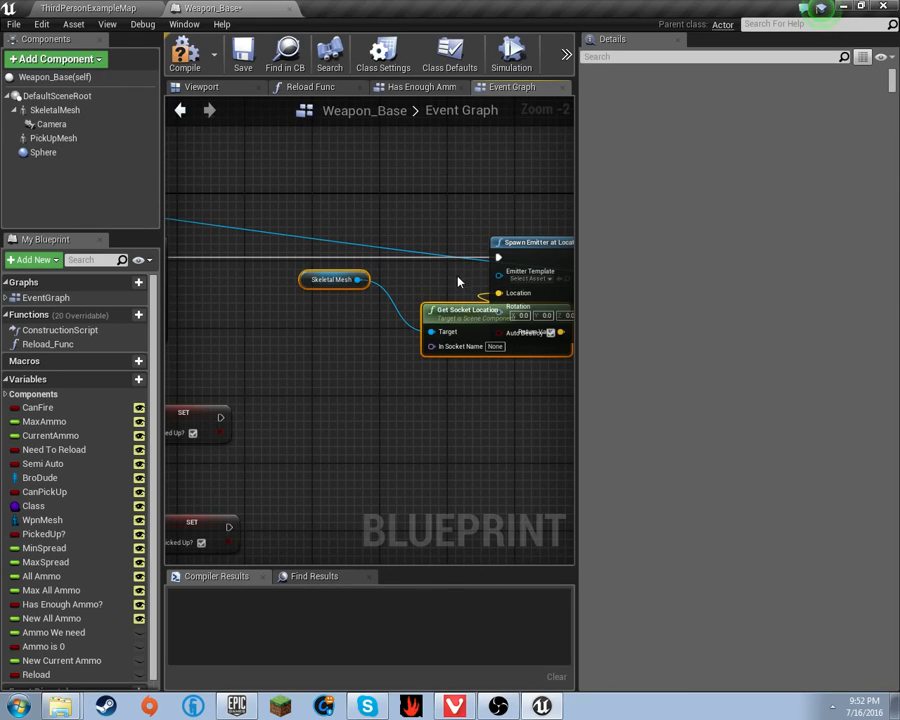
left_click_drag(450, 317, 338, 281)
right_click_drag(385, 369, 323, 309)
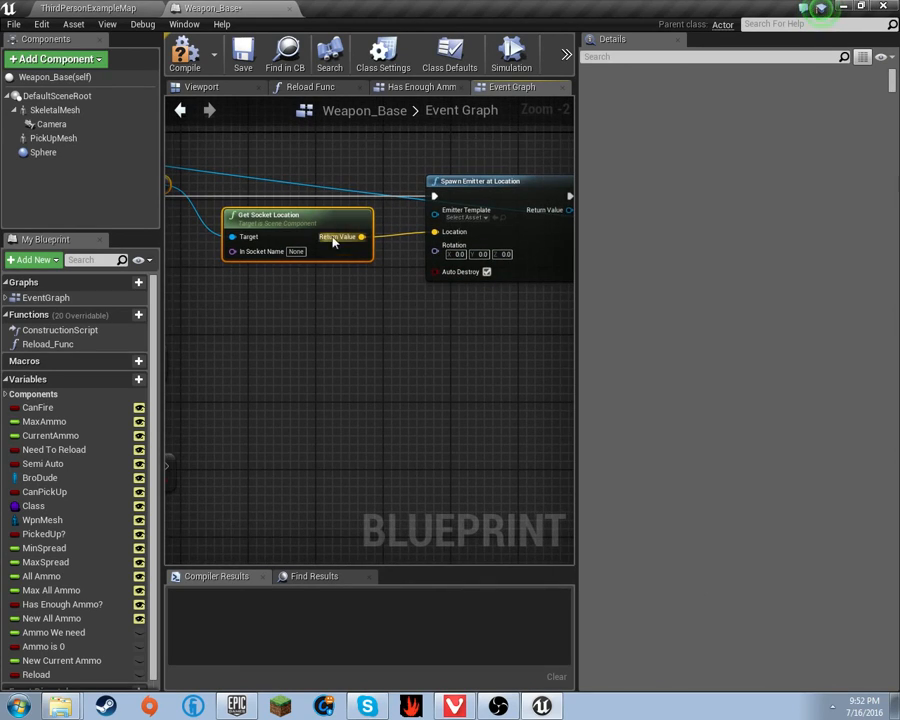
left_click_drag(309, 222, 322, 202)
right_click_drag(321, 202, 461, 231)
left_click_drag(250, 186, 344, 300)
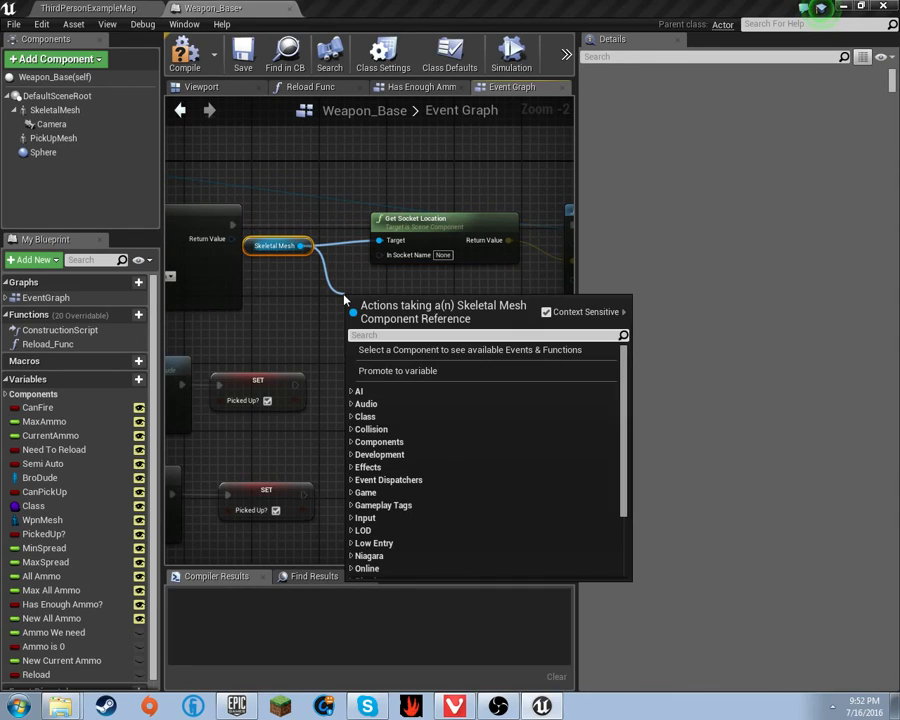
- Add a Get Socket Rotation node for the mesh, placed below Get Socket Location
type("get socket")
key("Up")
key("Return")
right_click_drag(390, 316, 305, 299)
left_click_drag(307, 303, 335, 282)
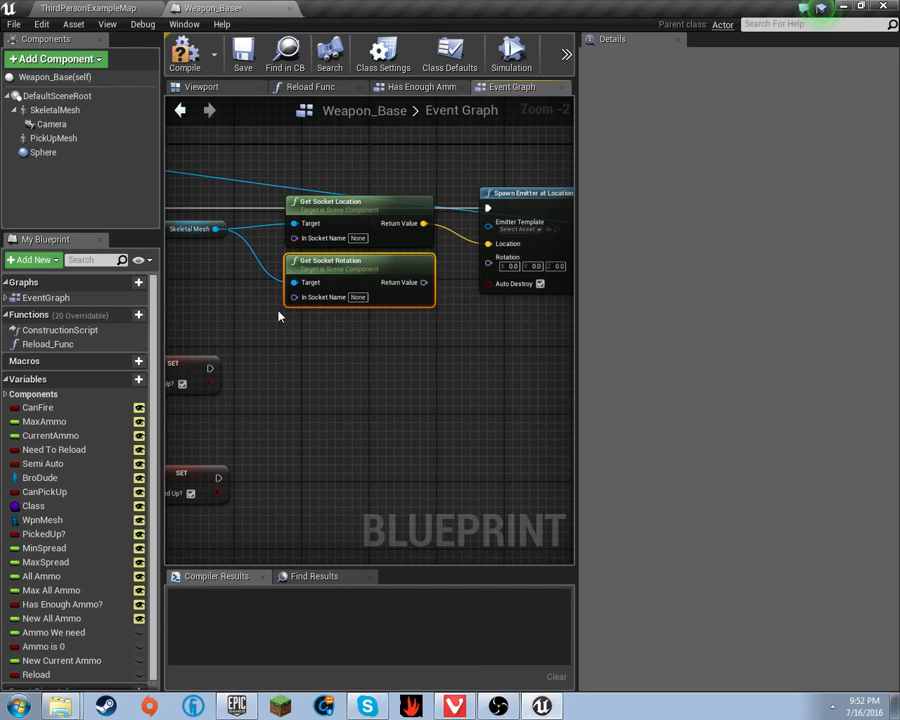
right_click_drag(279, 316, 345, 349)
right_click_drag(225, 340, 886, 347)
scroll(444, 348, "down", 3)
right_click_drag(426, 344, 0, 326)
scroll(275, 334, "up", 2)
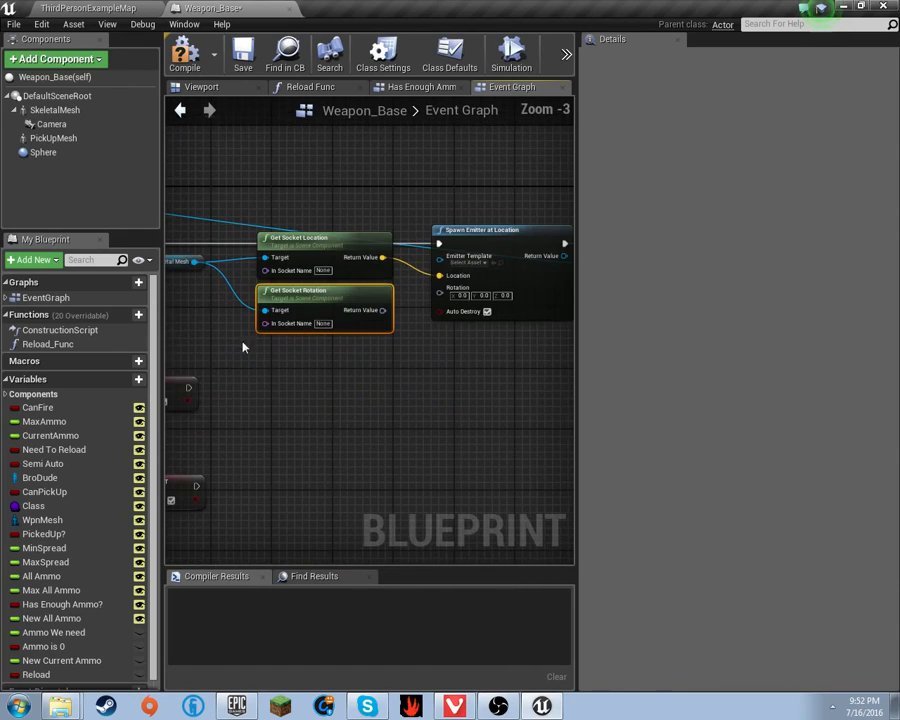
right_click_drag(500, 335, 875, 388)
right_click_drag(293, 369, 486, 349)
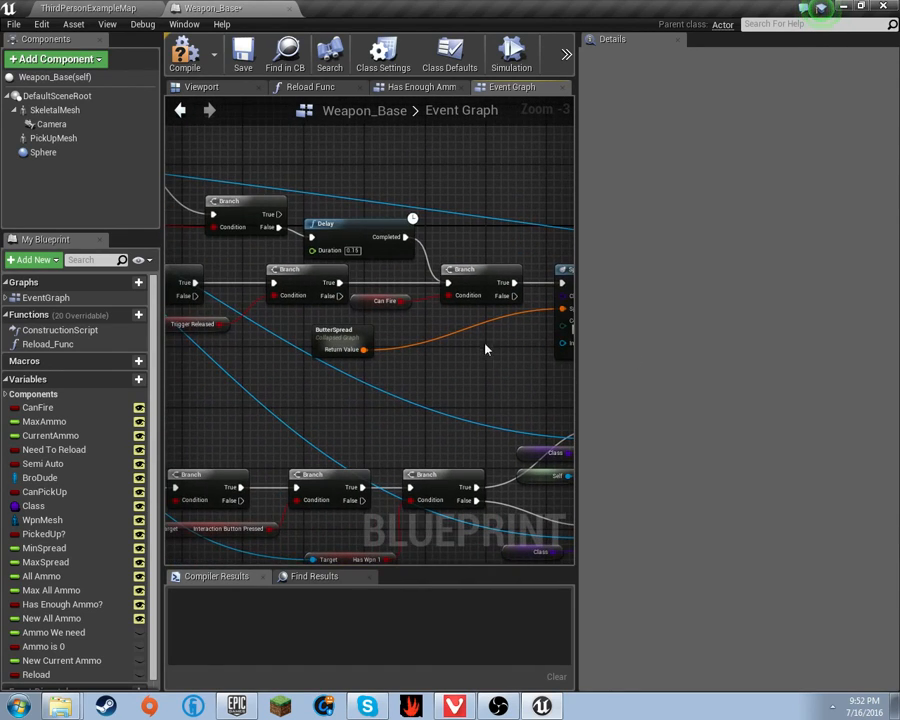
- Inspect the collapsed Butter Spread graph, then return to the main Event Graph
double_click(338, 341)
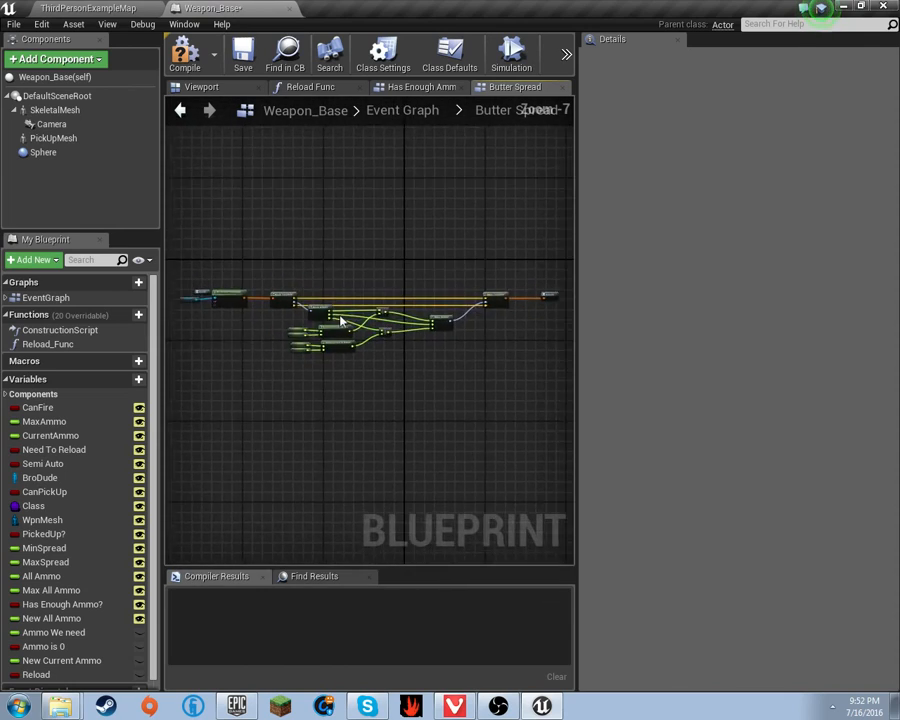
scroll(290, 320, "down", 4)
scroll(302, 320, "up", 4)
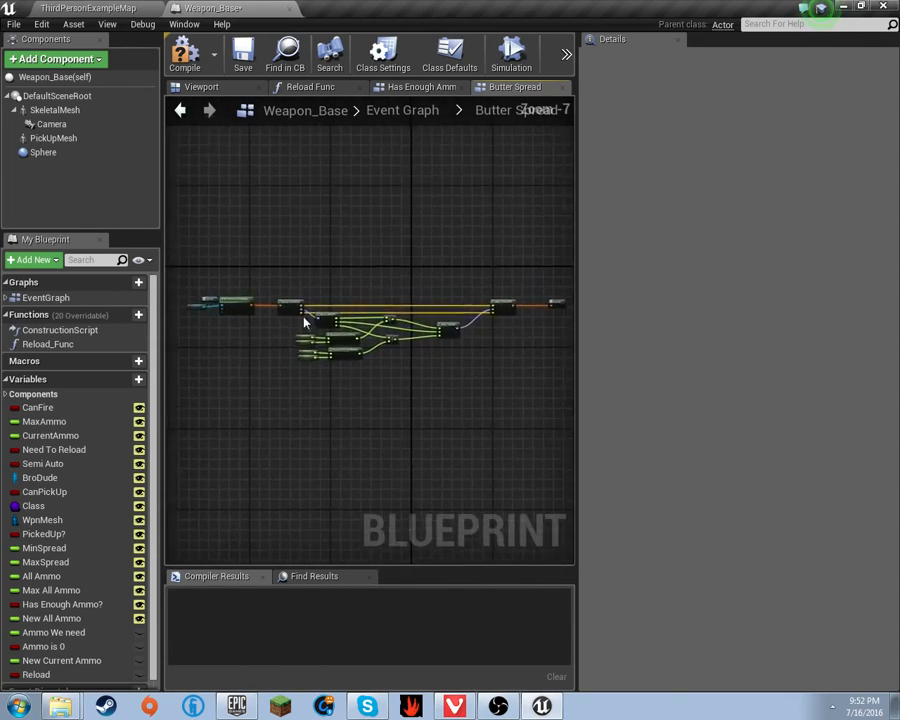
right_click_drag(305, 318, 552, 378)
scroll(354, 343, "down", 5)
scroll(352, 348, "up", 12)
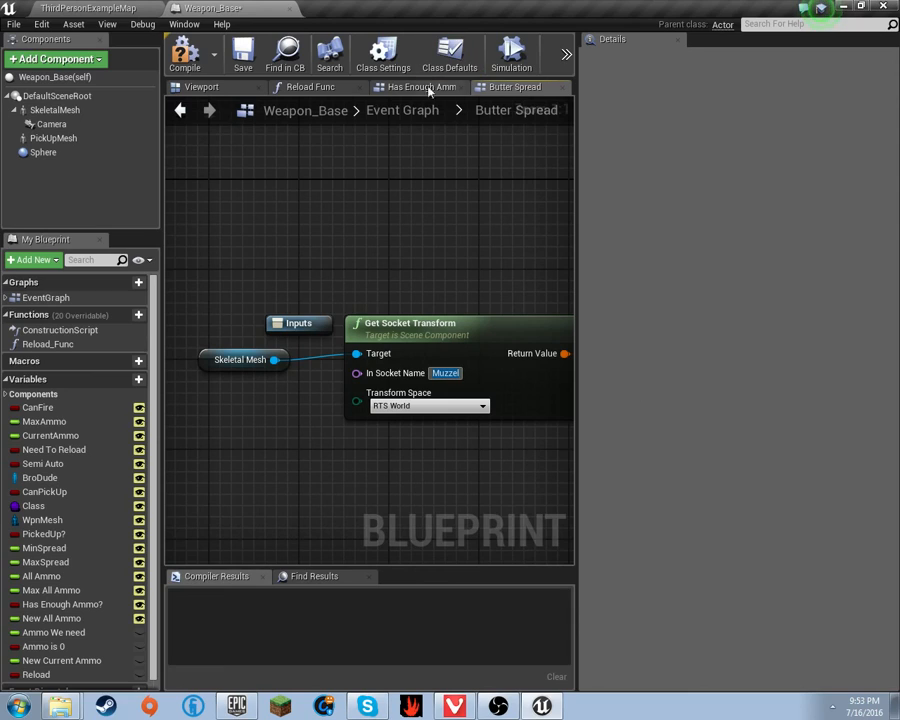
left_click(402, 110)
scroll(461, 288, "up", 7)
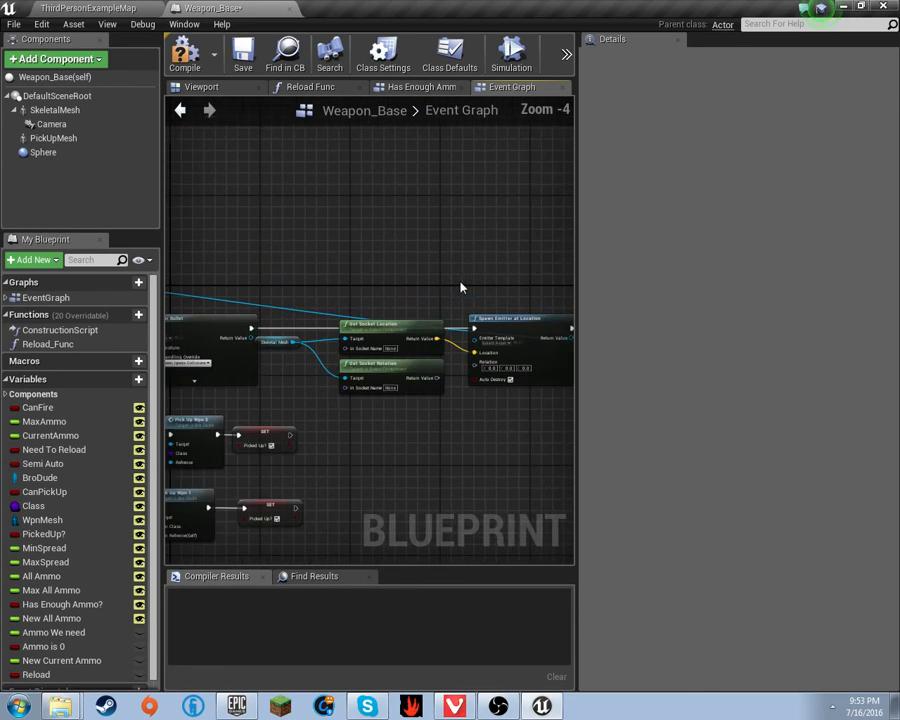
scroll(420, 344, "up", 3)
- Set Get Socket Rotation's socket to Muzzel, wire it into the emitter's Rotation, and compile
left_click(373, 406)
type("Muzzel")
right_click_drag(507, 381, 388, 350)
left_click_drag(339, 356, 410, 336)
right_click_drag(345, 371, 435, 385)
left_click(183, 52)
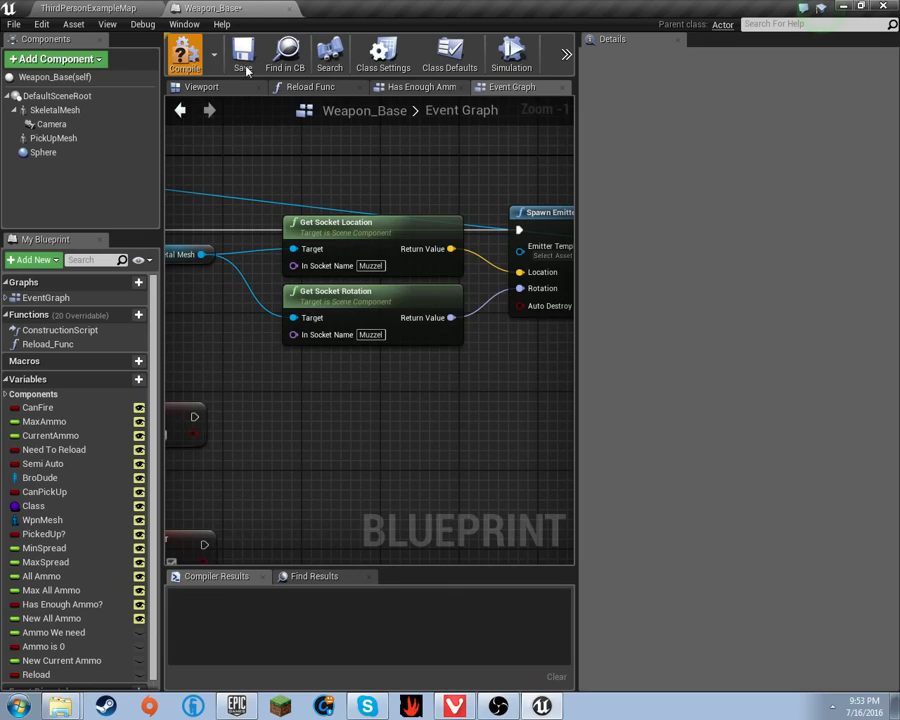
right_click_drag(385, 291, 267, 297)
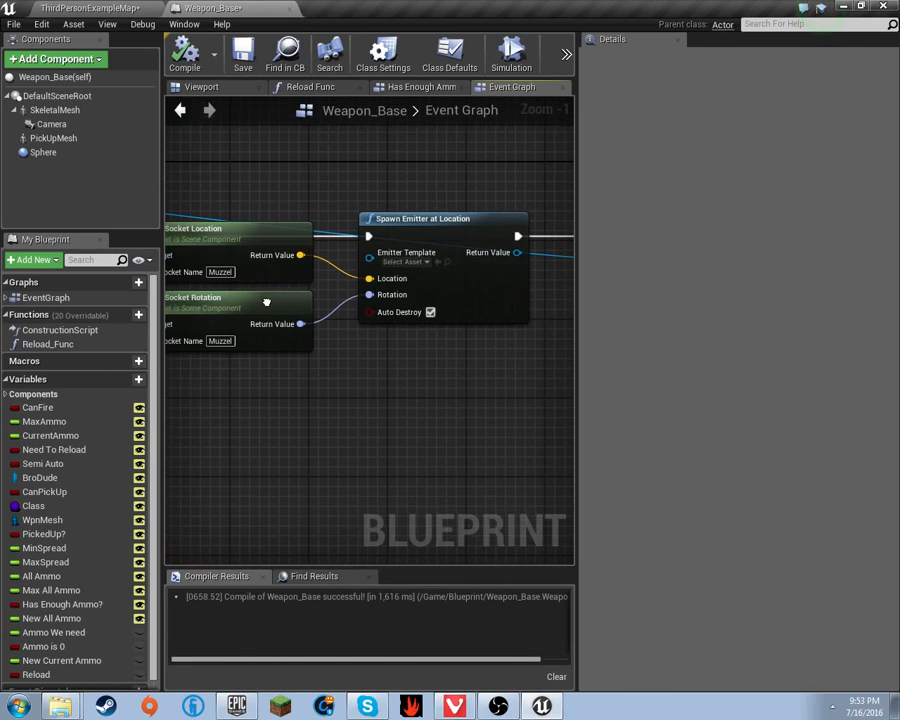
- Pick P_ChickenMaster_MuzzleFlash_01 as the Emitter Template using a 'Muzz' search
left_click(419, 262)
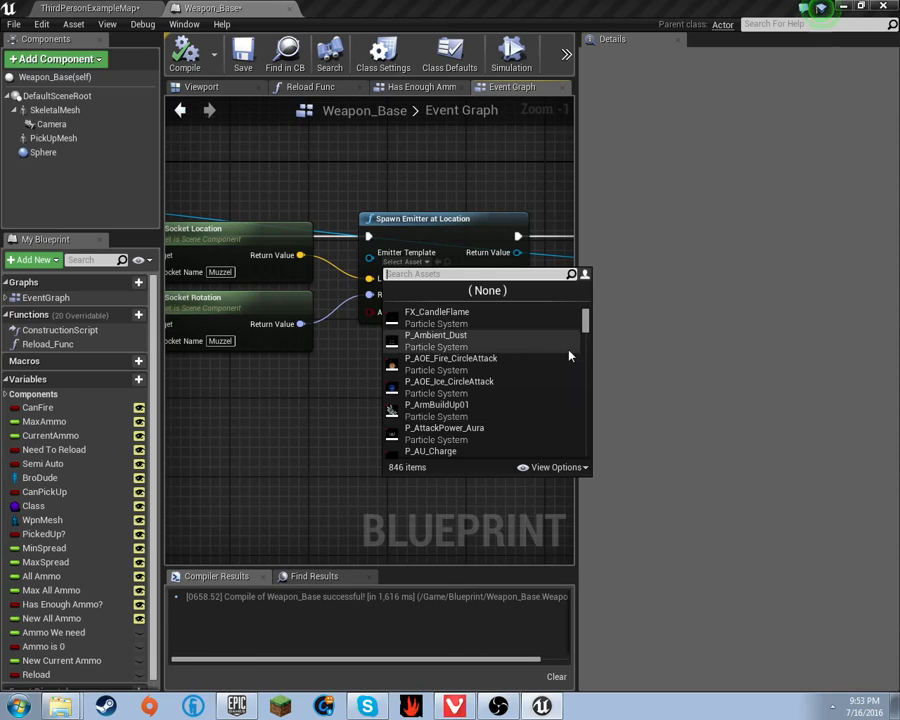
scroll(500, 360, "down", 5)
scroll(527, 371, "down", 2)
scroll(530, 372, "up", 4)
scroll(550, 375, "down", 3)
scroll(560, 377, "down", 6)
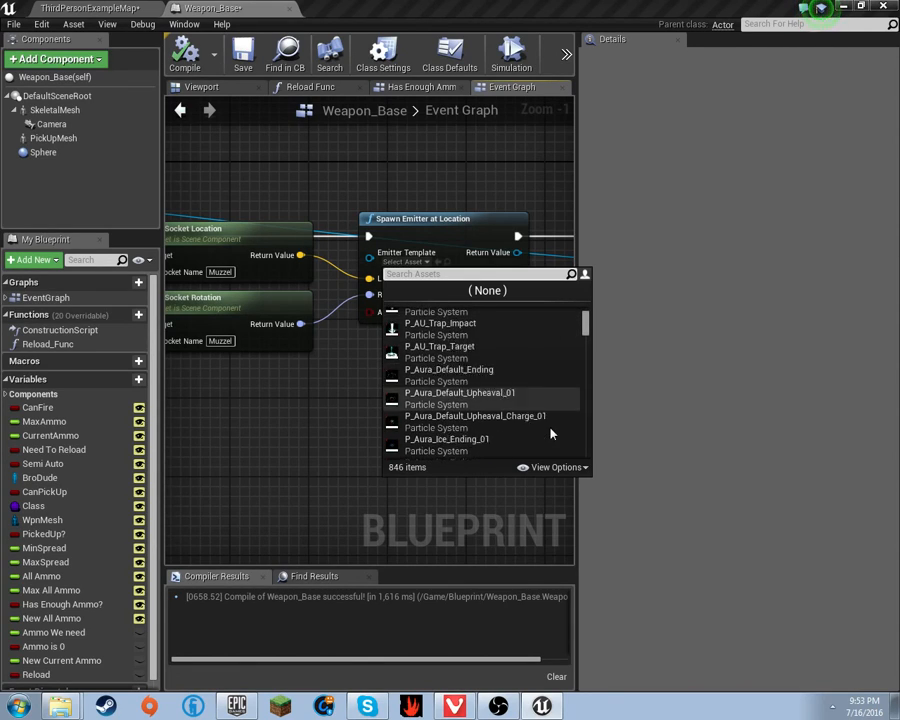
scroll(537, 433, "down", 5)
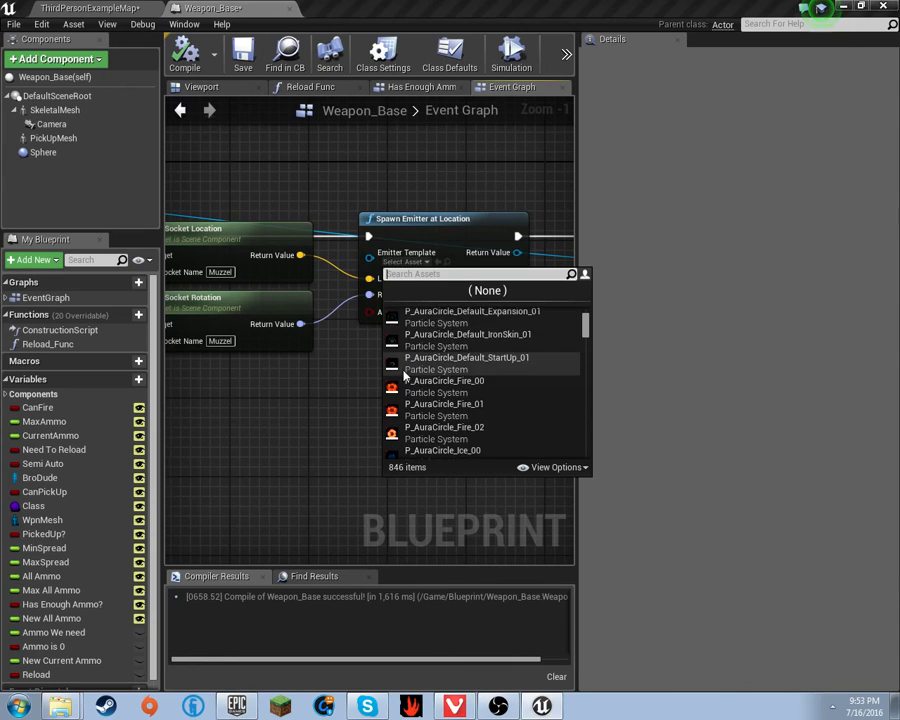
scroll(503, 386, "down", 10)
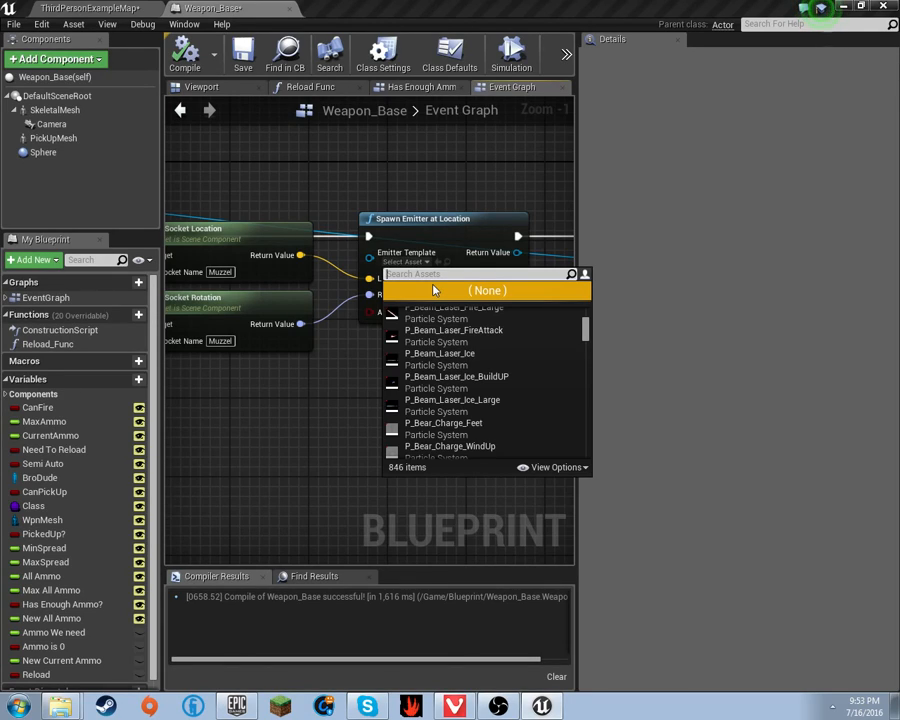
type("M")
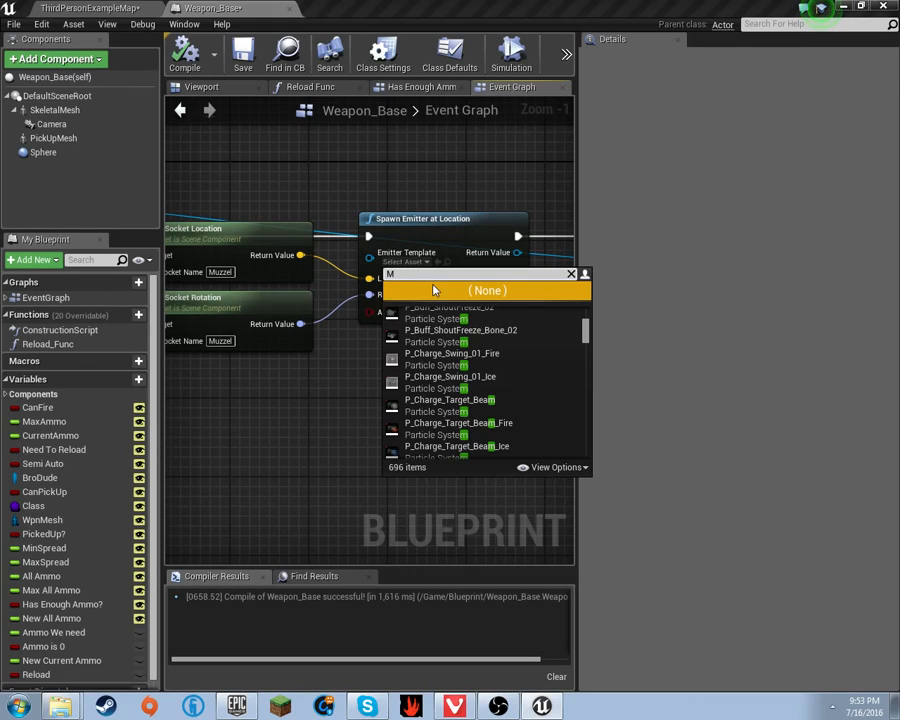
type("uzz")
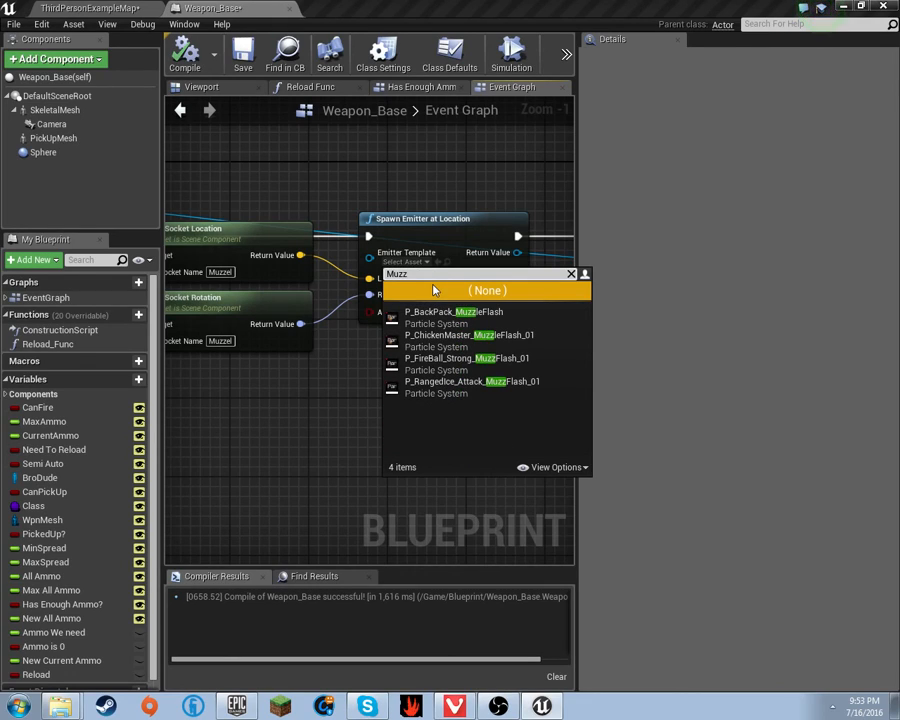
left_click(464, 340)
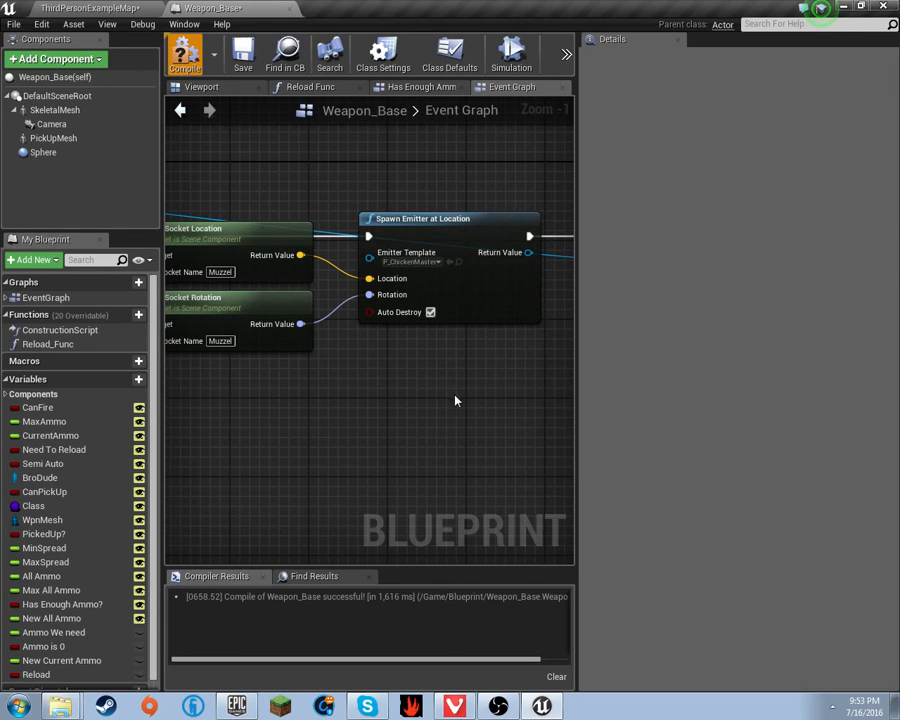
- Start a play session of ThirdPersonExampleMap and walk up the stairs to the rifle
scroll(514, 382, "down", 7)
scroll(436, 328, "up", 2)
scroll(402, 378, "down", 3)
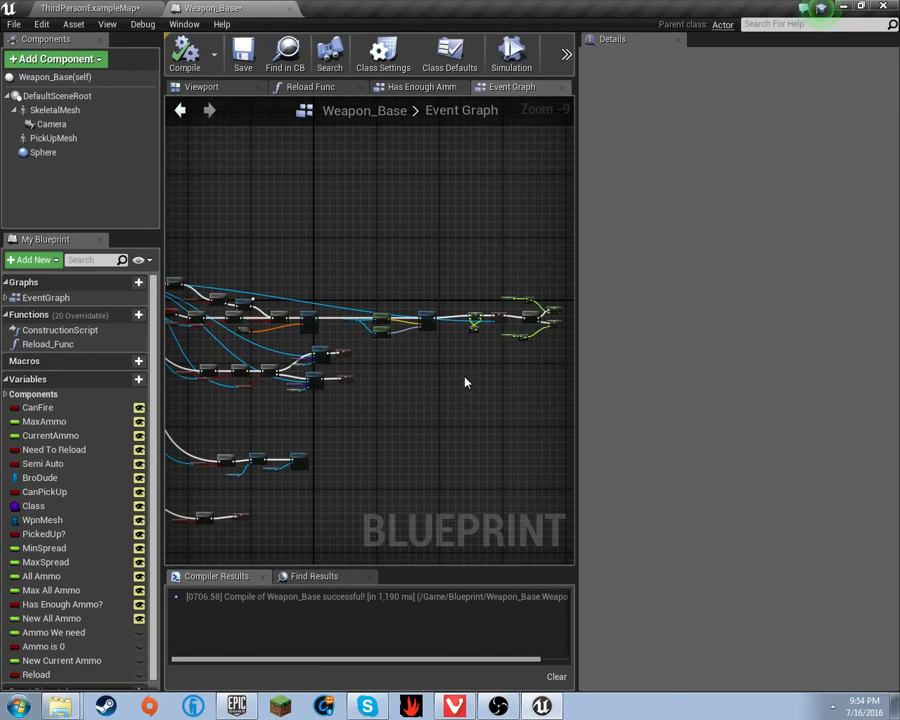
left_click(95, 9)
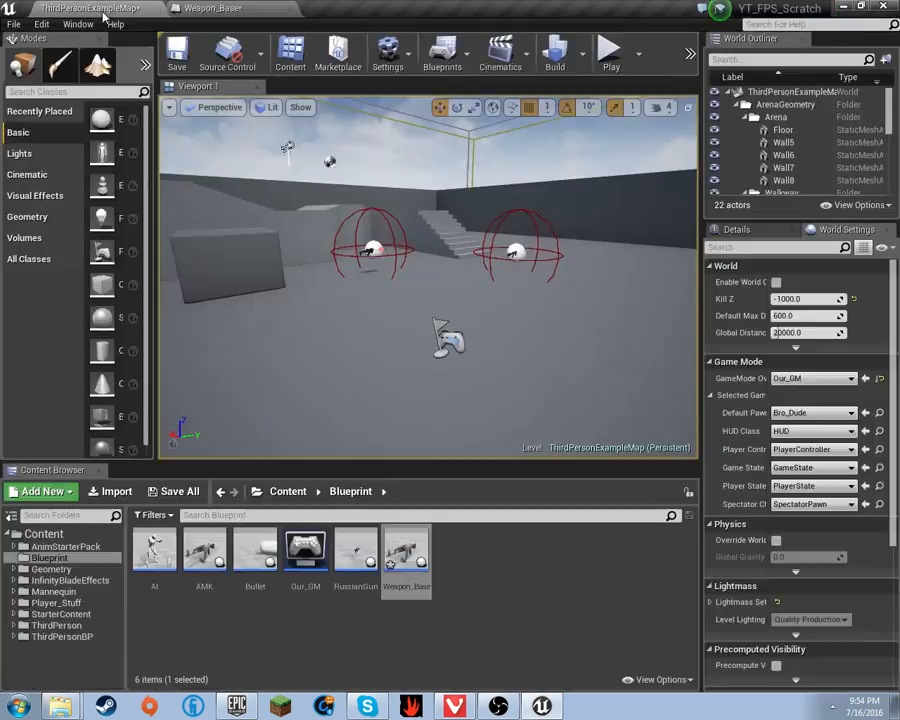
left_click(612, 70)
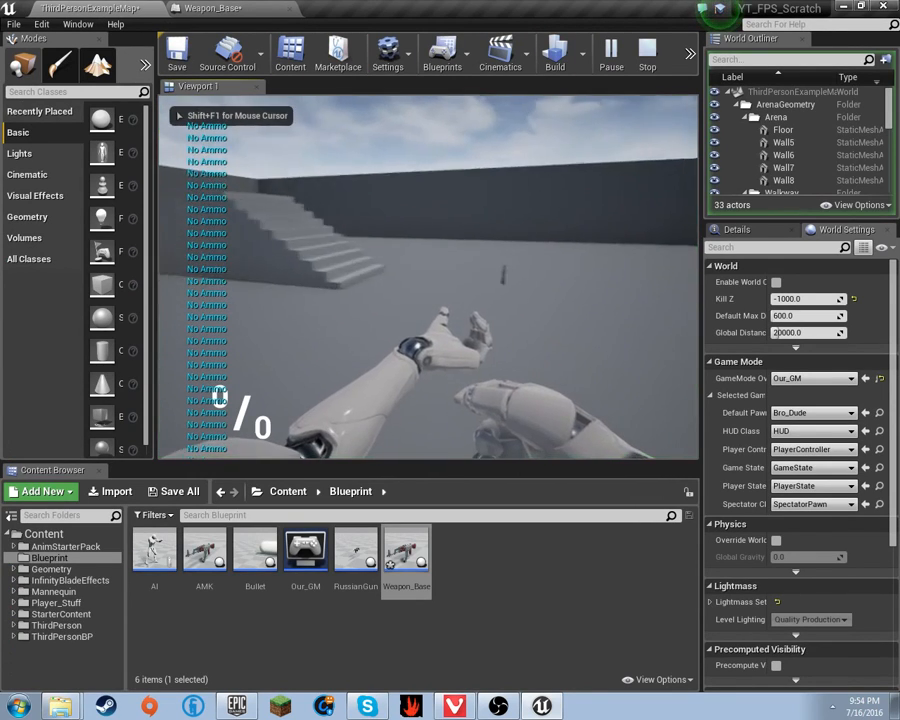
key("w")
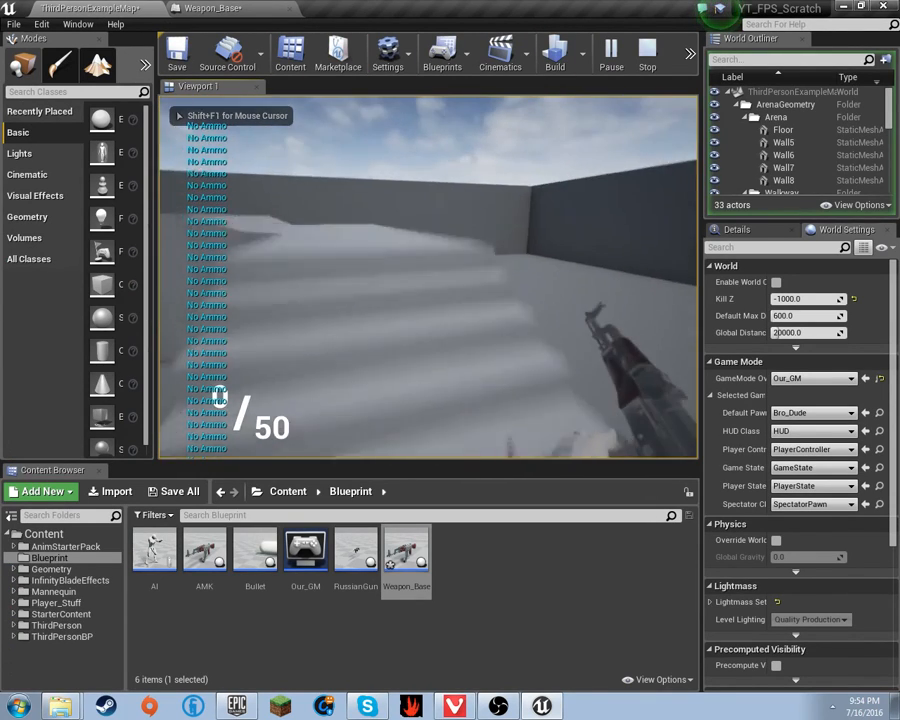
- Reload and fire the rifle until the magazine empties, checking the muzzle flashes
key("r")
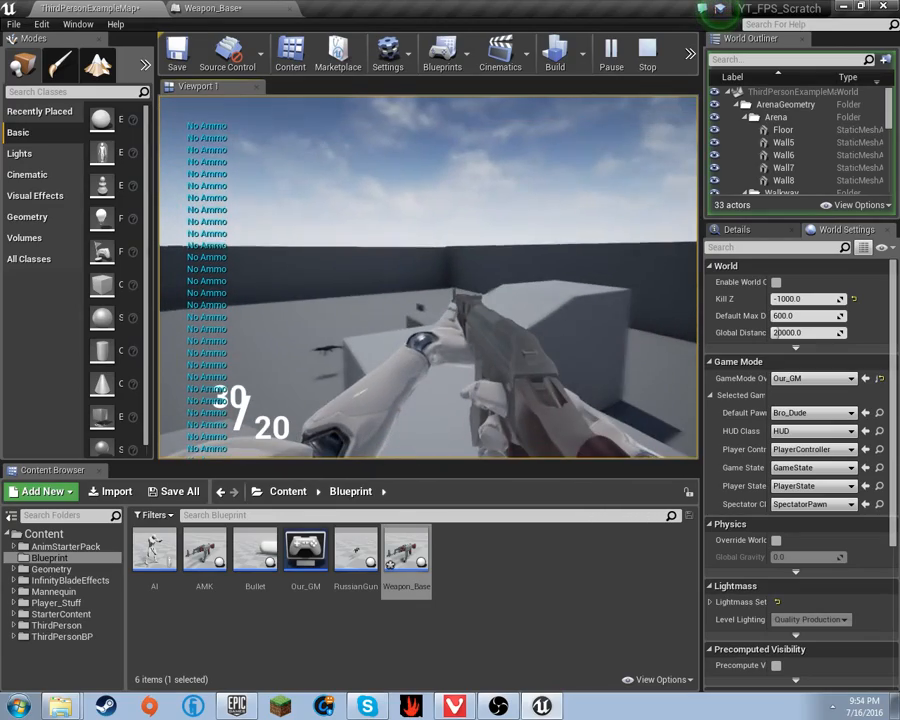
left_click(429, 277)
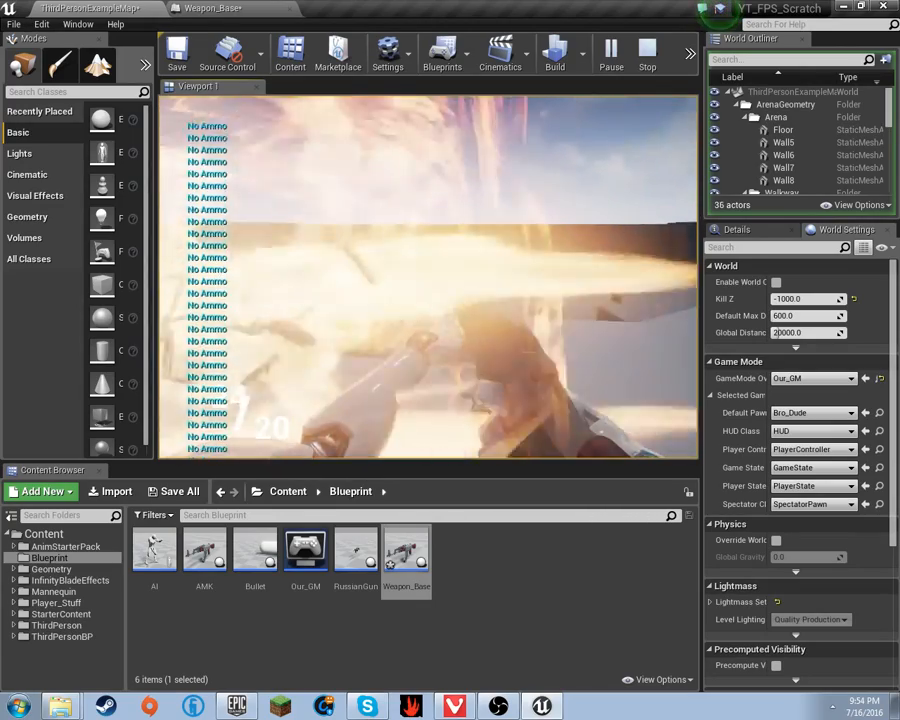
left_click(429, 277)
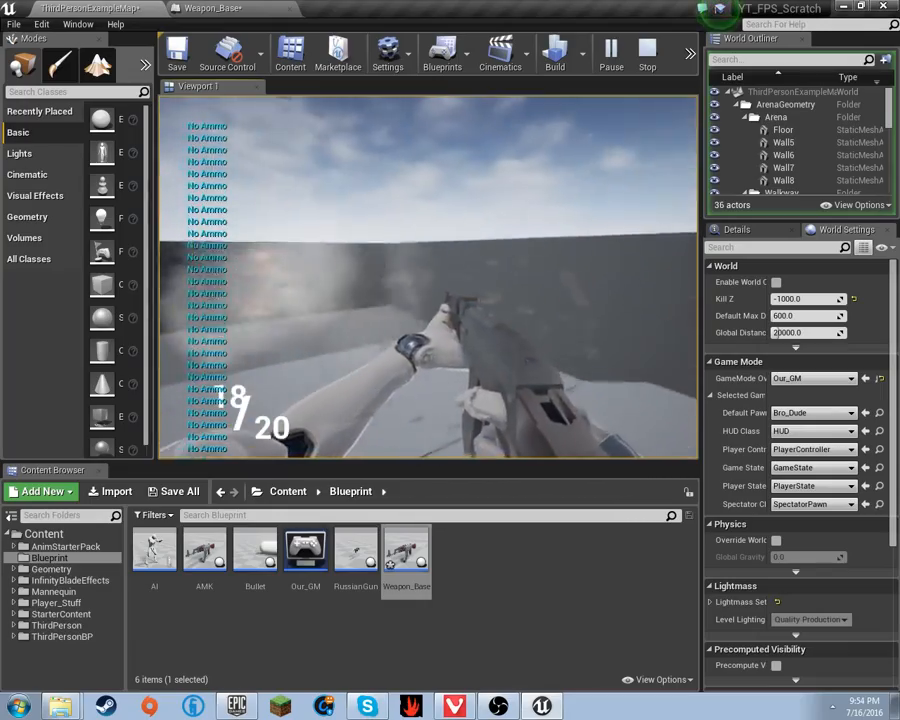
left_click(429, 277)
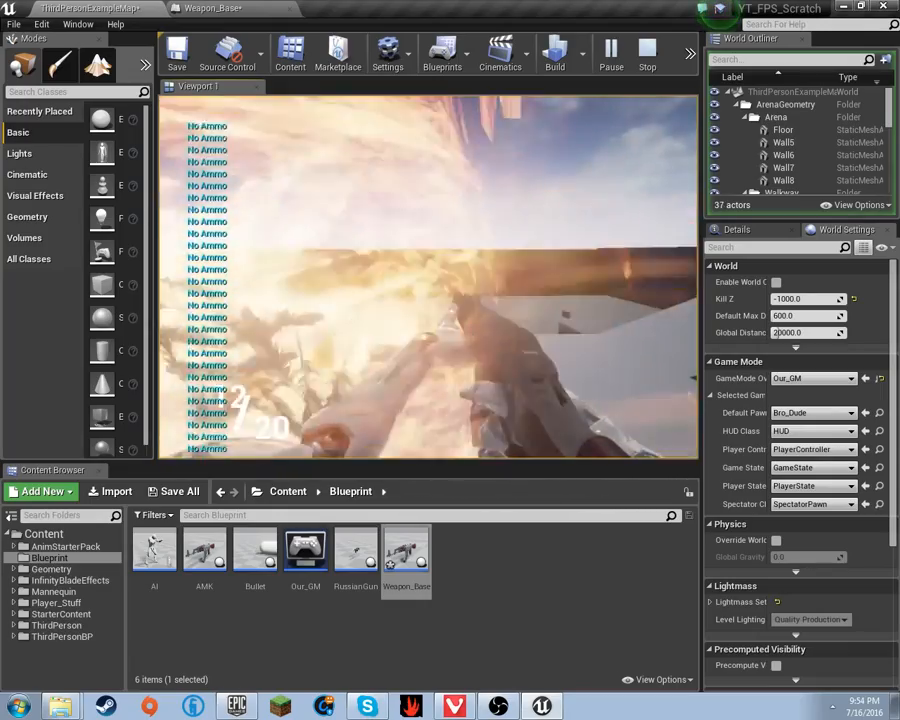
left_click(429, 277)
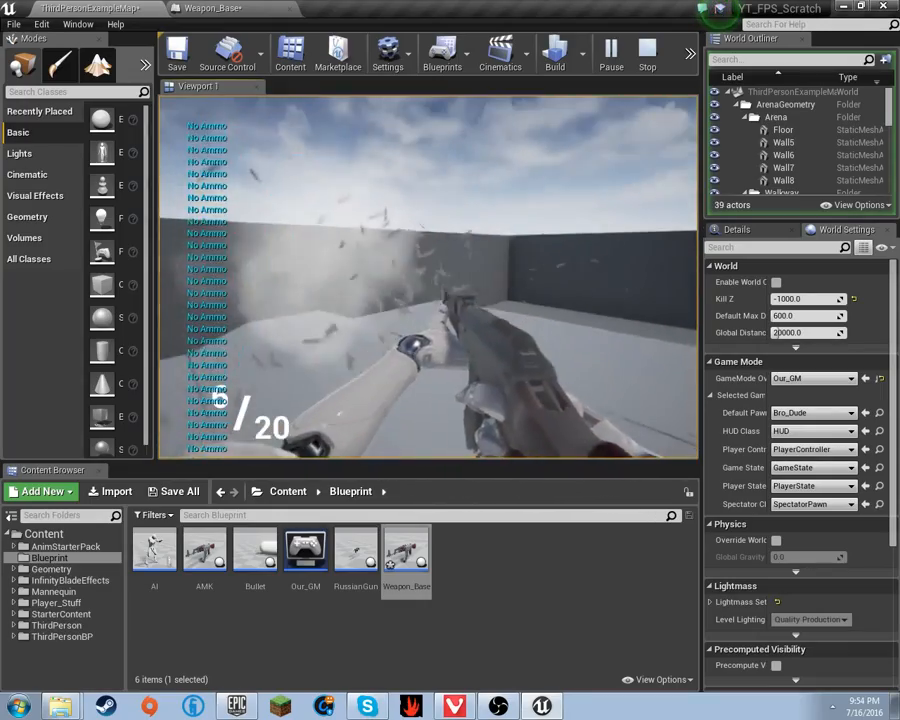
left_click(429, 277)
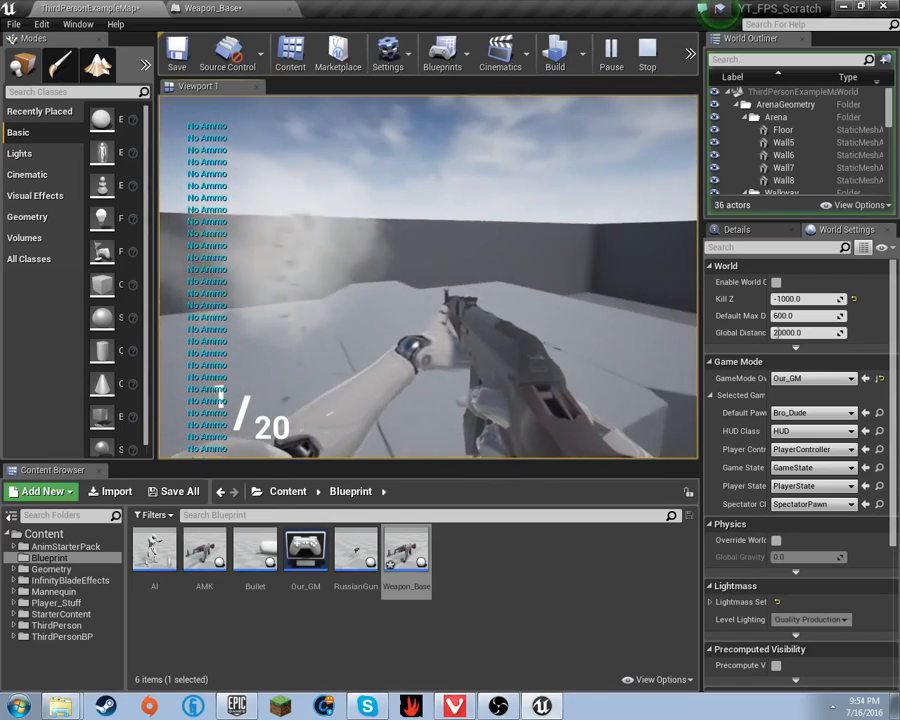
- Step back, reload, fire four more single shots, then stop the play session
key("s")
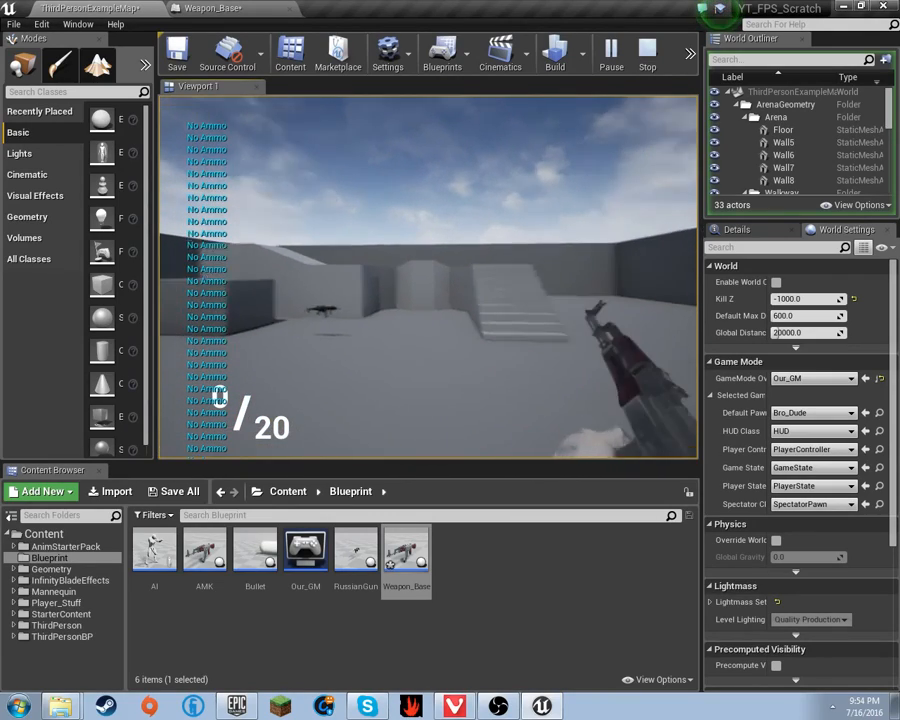
key("r")
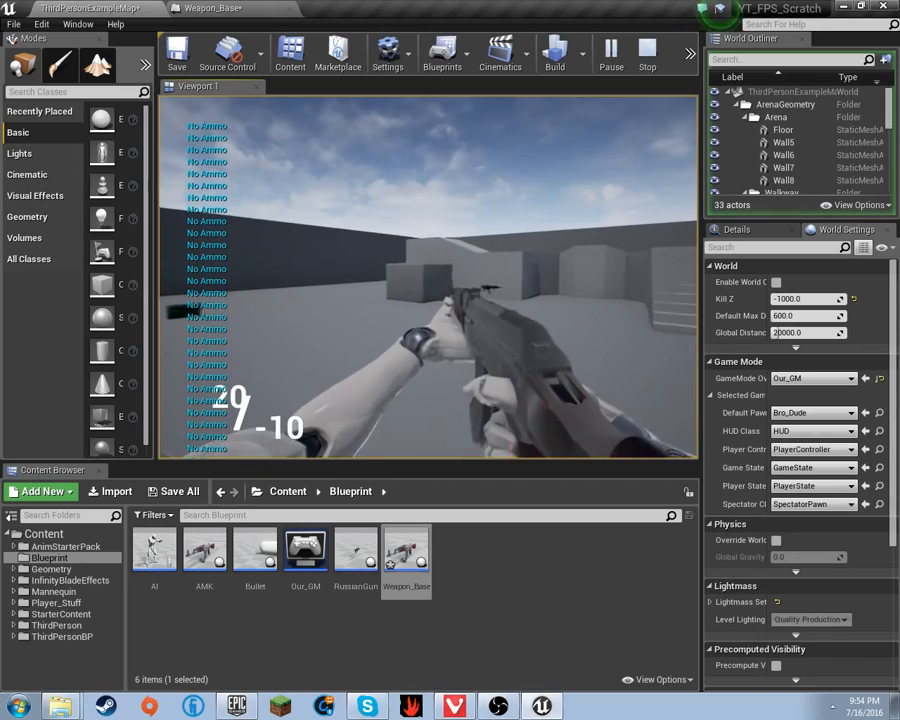
left_click(429, 277)
left_click(429, 277)
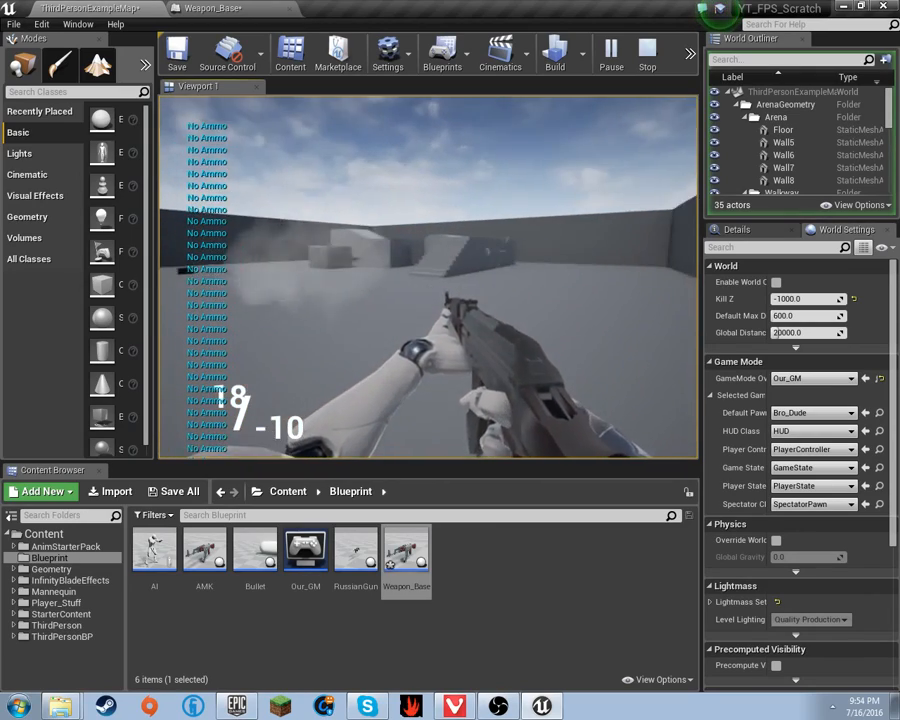
left_click(429, 277)
left_click(429, 277)
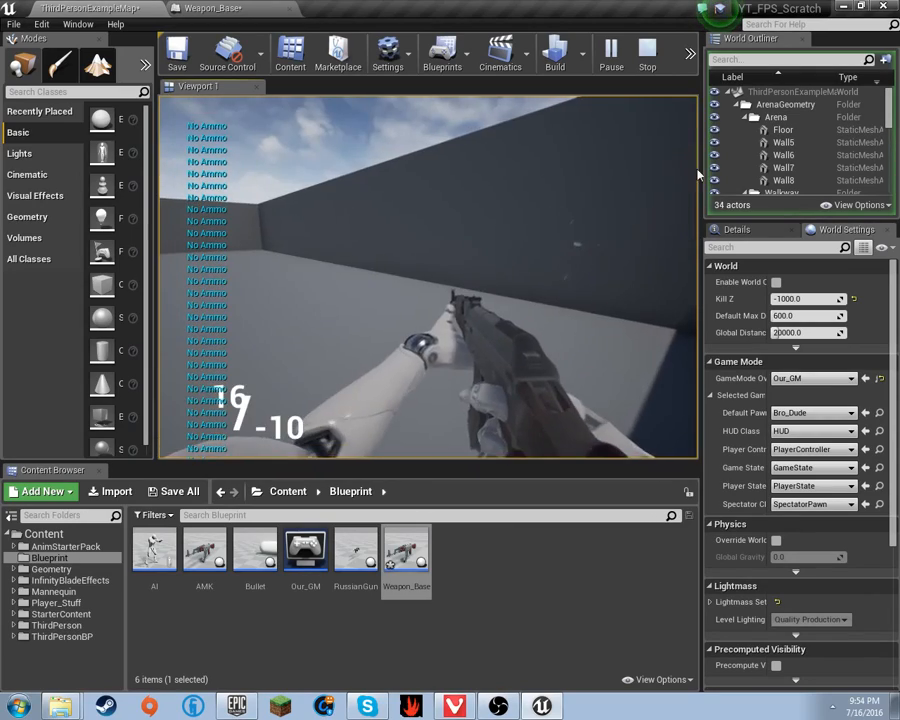
key("Escape")
- Back in Weapon_Base, select both Get Socket nodes and nudge them up and left
left_click(205, 8)
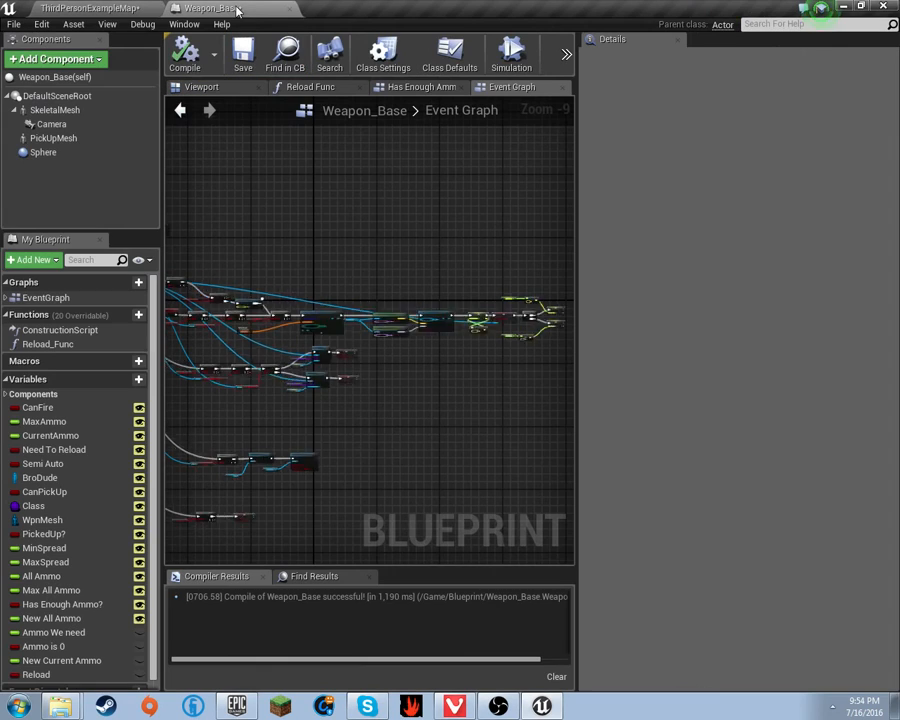
scroll(497, 316, "up", 8)
right_click_drag(251, 341, 530, 201)
right_click_drag(349, 311, 564, 298)
scroll(472, 336, "down", 2)
right_click_drag(472, 336, 421, 350)
scroll(421, 350, "down", 2)
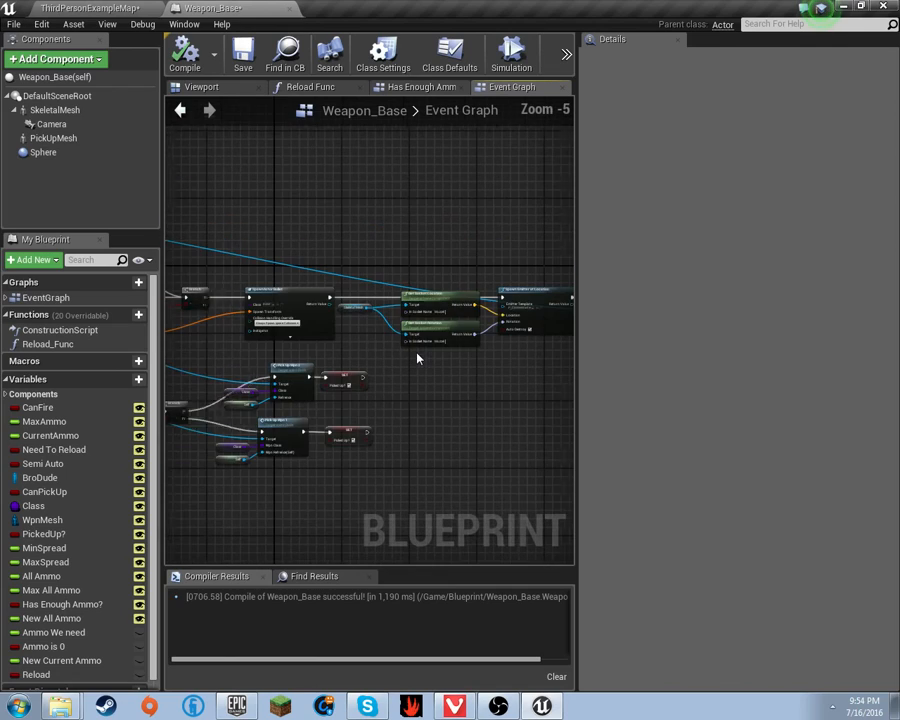
scroll(370, 288, "up", 4)
right_click_drag(407, 270, 266, 296)
left_click_drag(206, 232, 355, 352)
right_click_drag(207, 217, 232, 217)
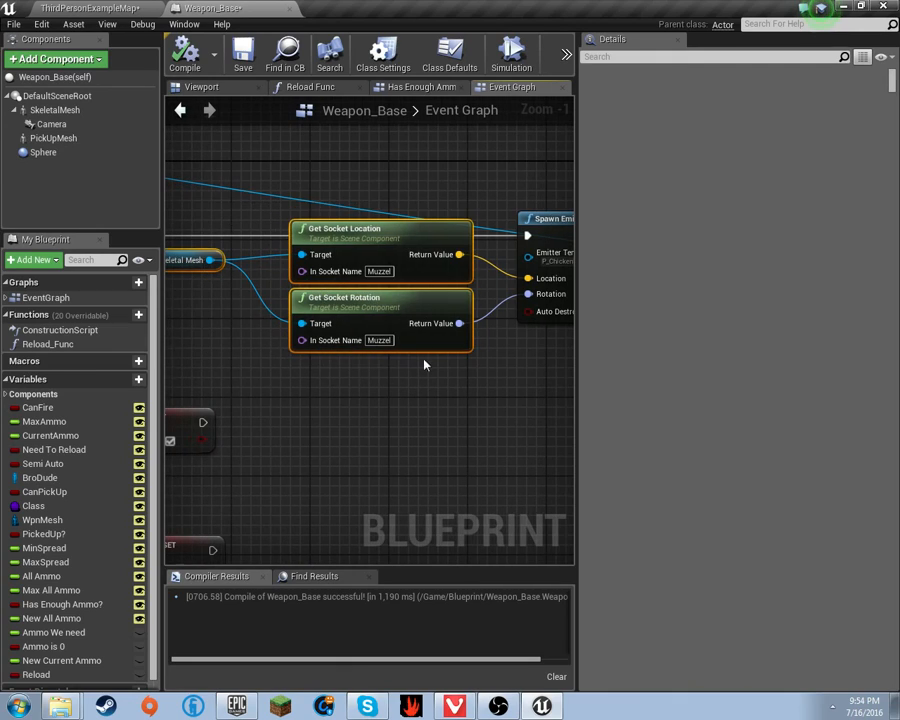
left_click_drag(380, 243, 363, 254)
- Move the Get Socket Rotation node left and down on its own
right_click_drag(349, 215, 445, 181)
scroll(445, 181, "down", 2)
right_click_drag(400, 284, 316, 317)
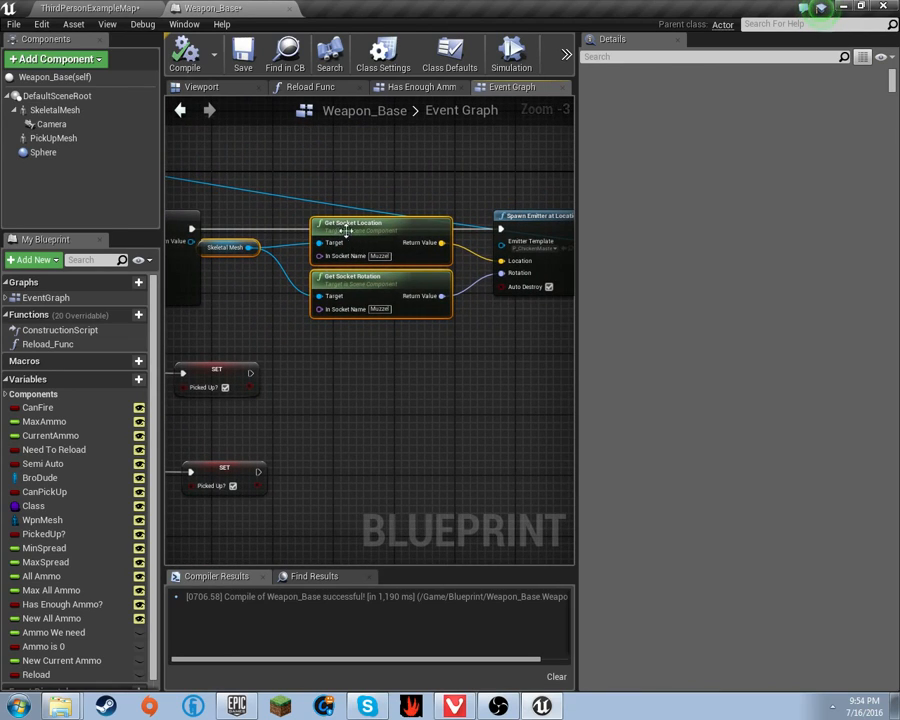
left_click(377, 327)
left_click_drag(368, 299, 270, 321)
right_click_drag(336, 317, 286, 299)
scroll(243, 299, "down", 3)
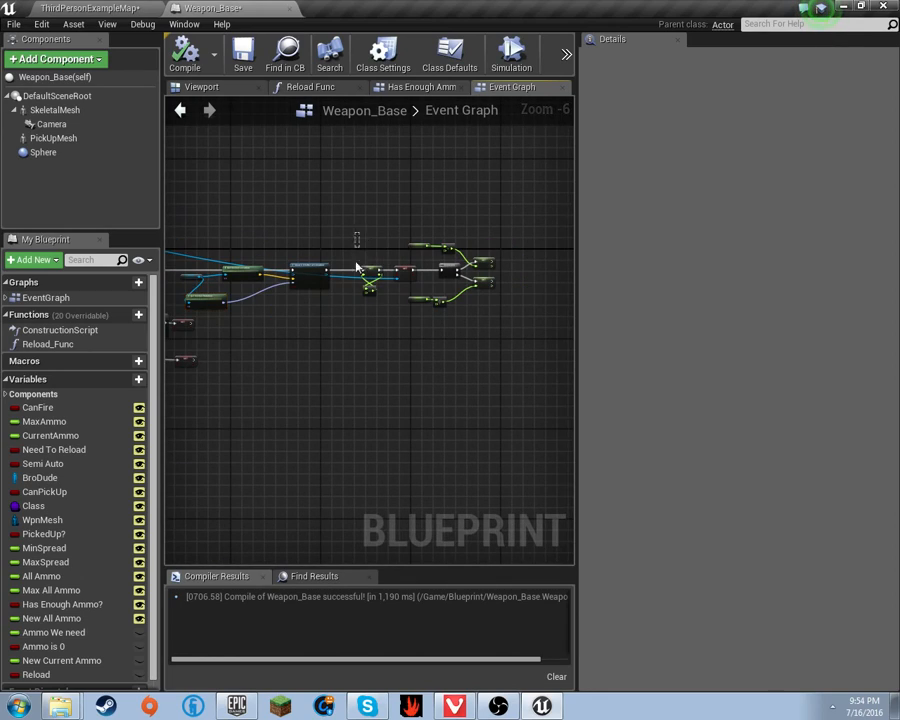
- Shift the emitter node cluster right and nudge Get Socket Location upward
left_click_drag(373, 272, 436, 270)
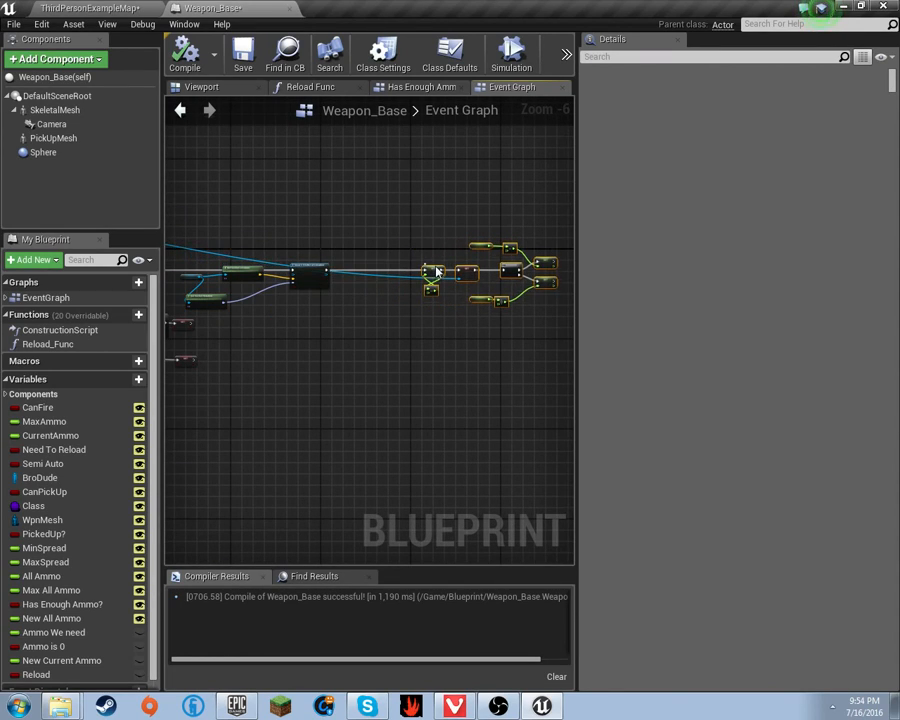
left_click_drag(313, 265, 388, 266)
right_click_drag(256, 300, 255, 361)
scroll(321, 297, "up", 4)
scroll(311, 364, "down", 1)
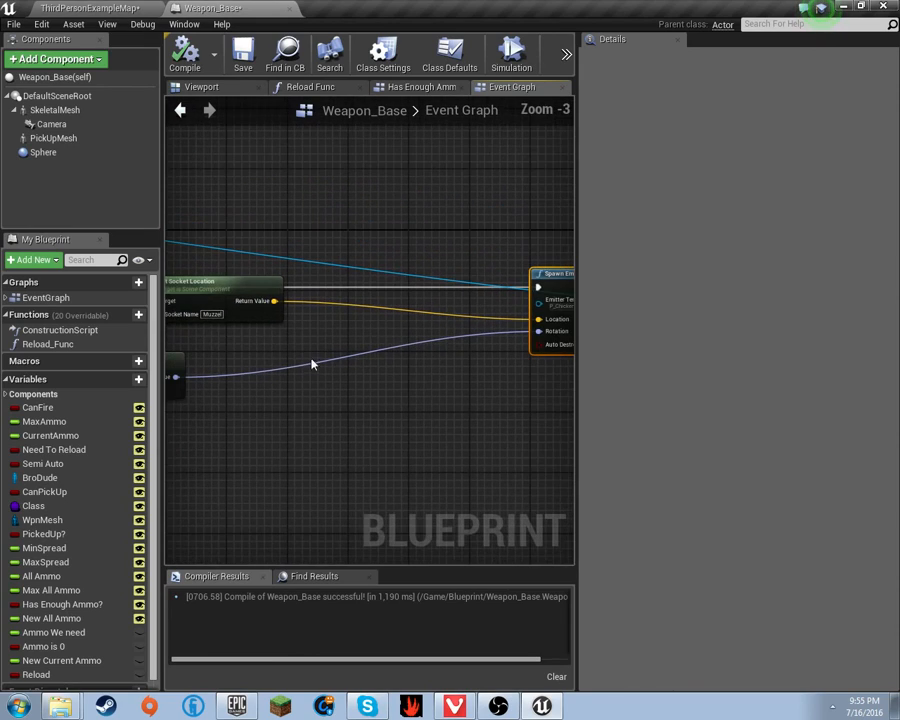
left_click_drag(227, 302, 231, 289)
right_click_drag(285, 370, 362, 340)
- Add a Break Rotator node from Get Socket Rotation's Return Value
left_click_drag(224, 352, 321, 345)
type("brea")
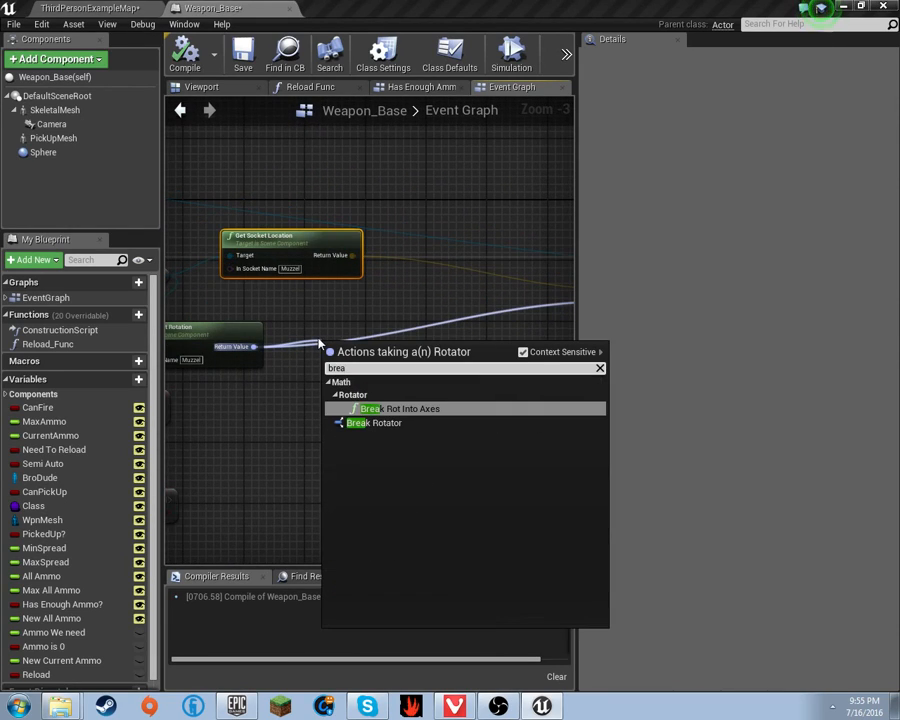
key("Down")
key("Return")
- Create a Make Rotator node wired into Spawn Emitter's Rotation input
right_click_drag(428, 316, 297, 316)
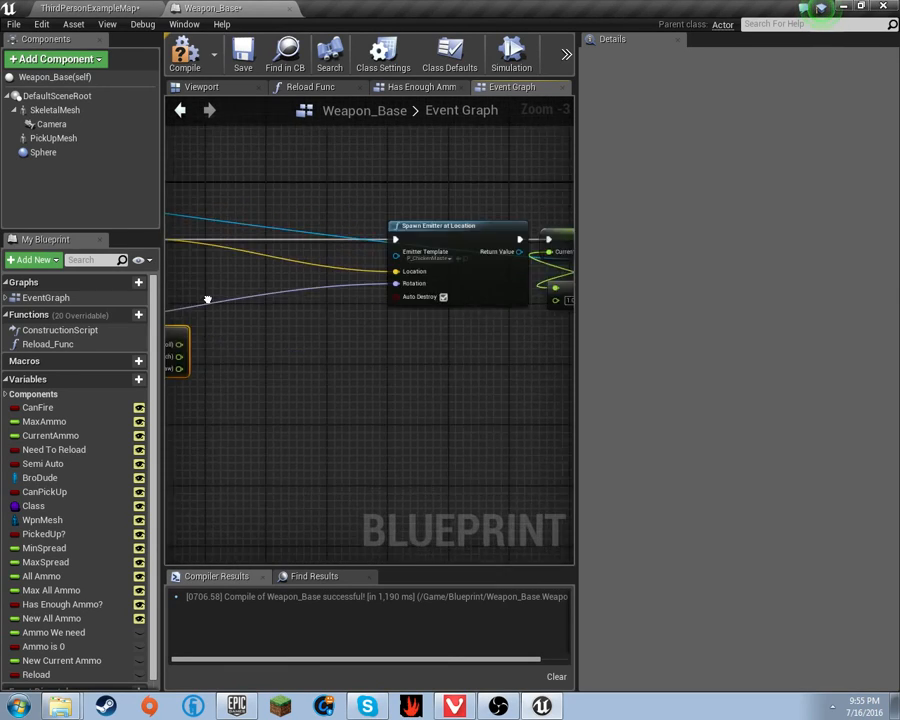
left_click_drag(486, 301, 432, 336)
type("m")
key("BackSpace")
left_click(480, 530)
left_click_drag(535, 338, 452, 331)
left_click_drag(448, 342, 512, 307)
- Link Break Rotator's X (Roll) to Make Rotator's X (Roll)
right_click_drag(356, 406, 478, 402)
left_click_drag(366, 352, 343, 337)
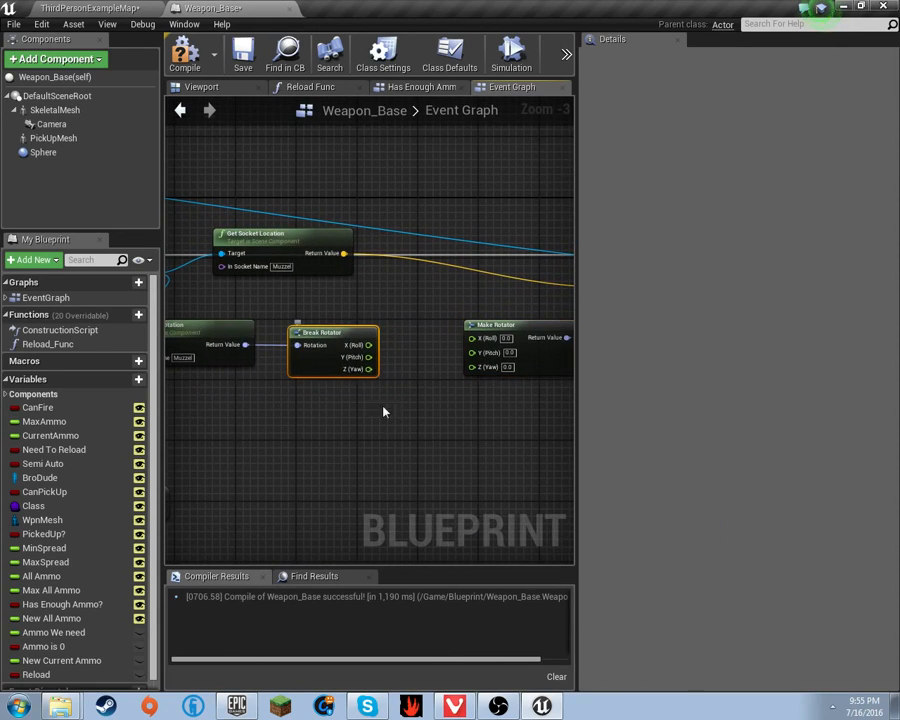
right_click_drag(383, 411, 324, 389)
left_click_drag(285, 346, 228, 339)
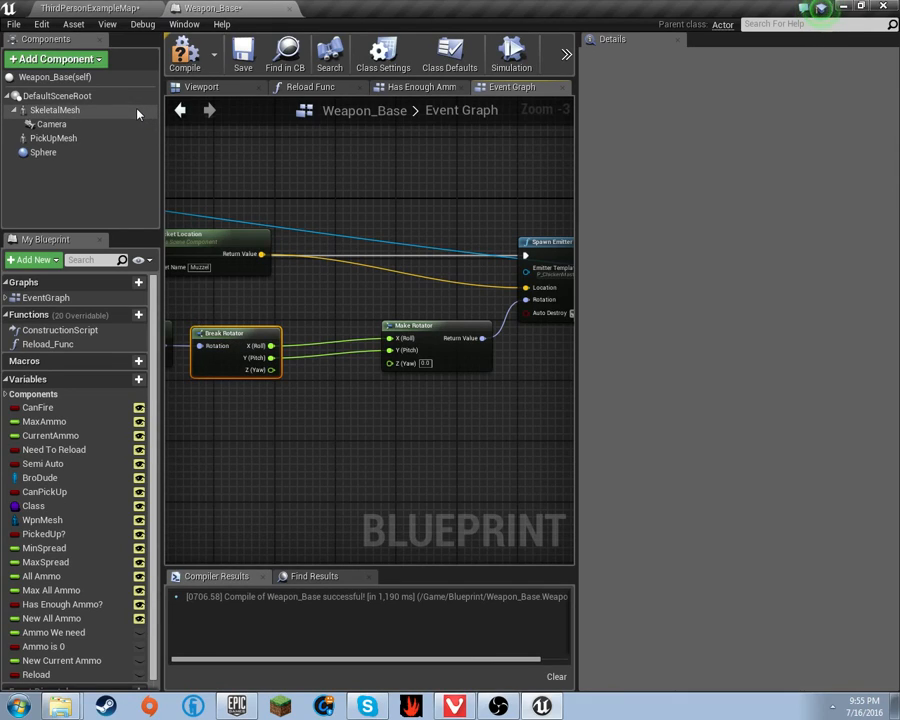
left_click(84, 110)
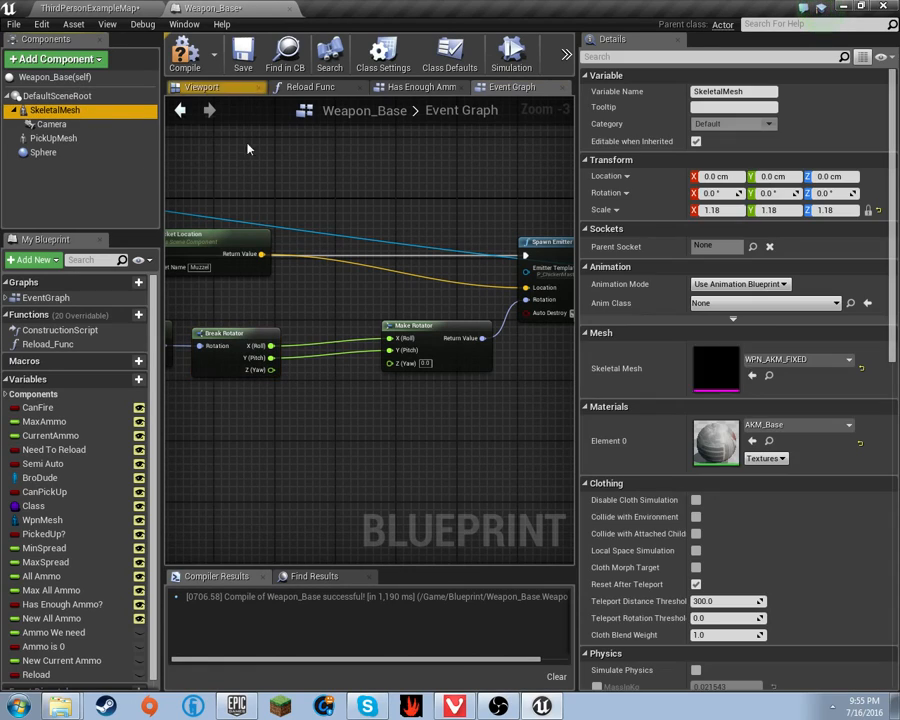
left_click(770, 376)
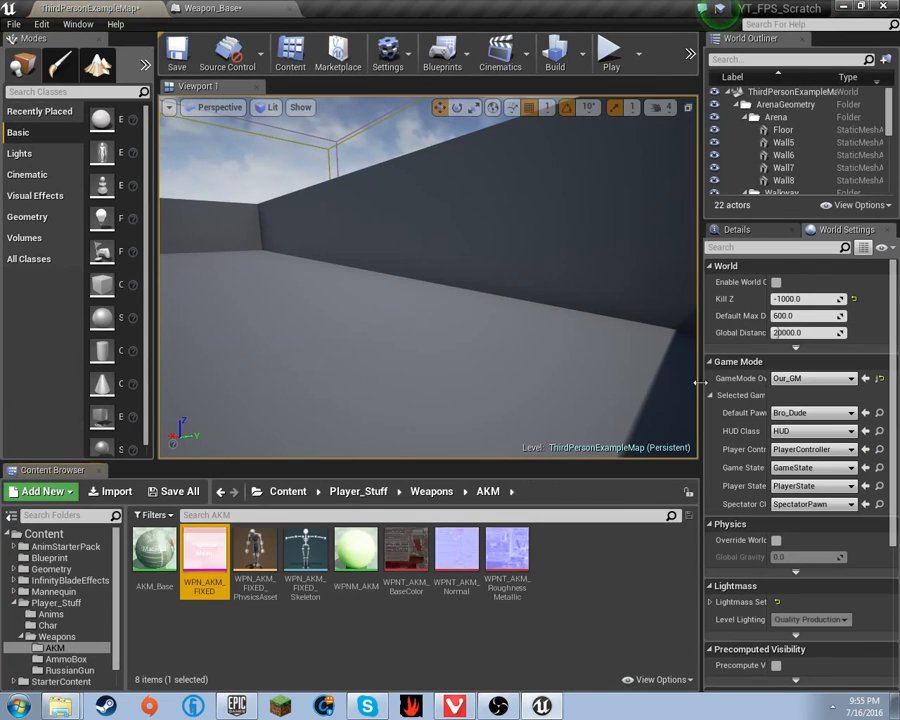
double_click(214, 582)
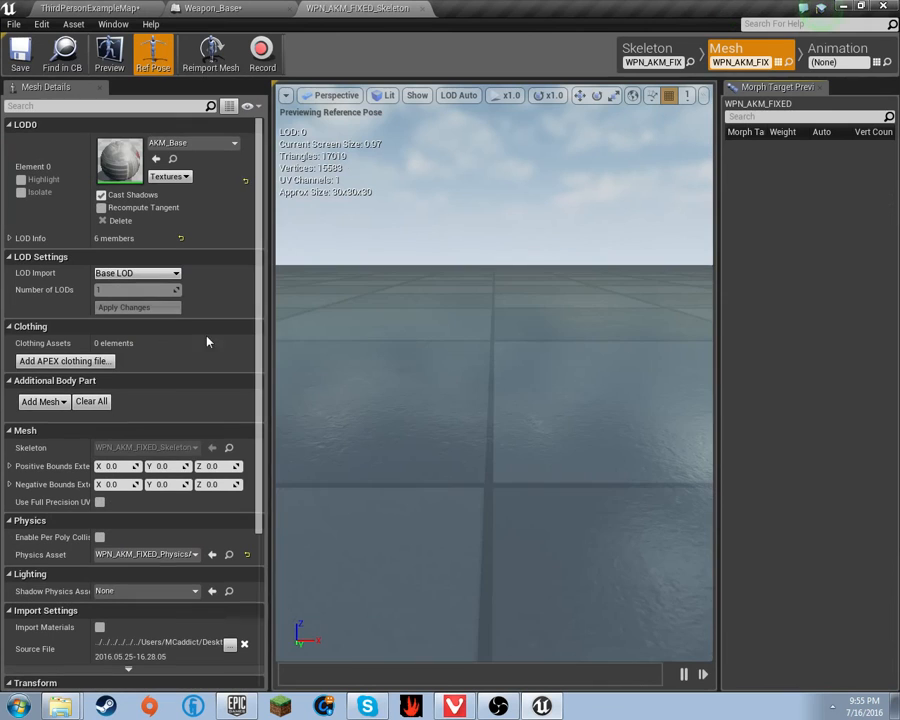
left_click(666, 52)
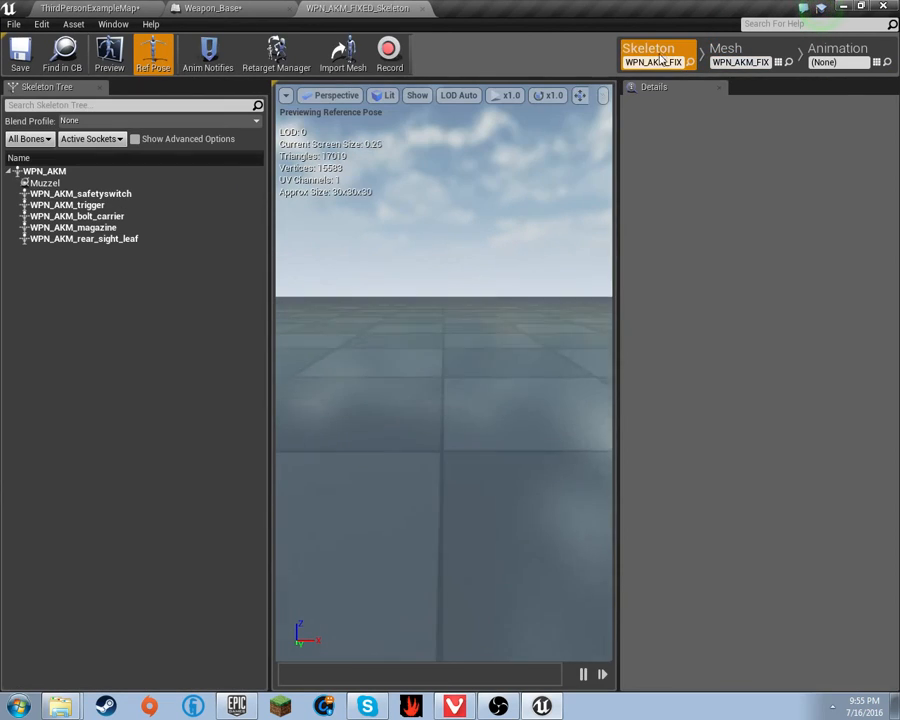
left_click(108, 183)
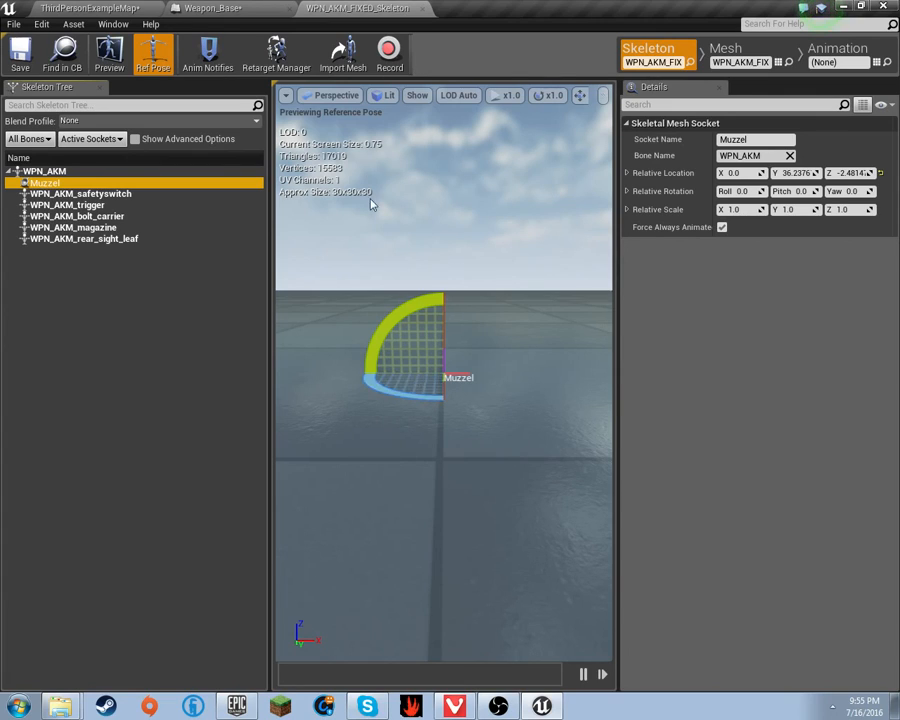
left_click(417, 9)
- Add a float + float node from Break Rotator's Z (Yaw) output
left_click(422, 9)
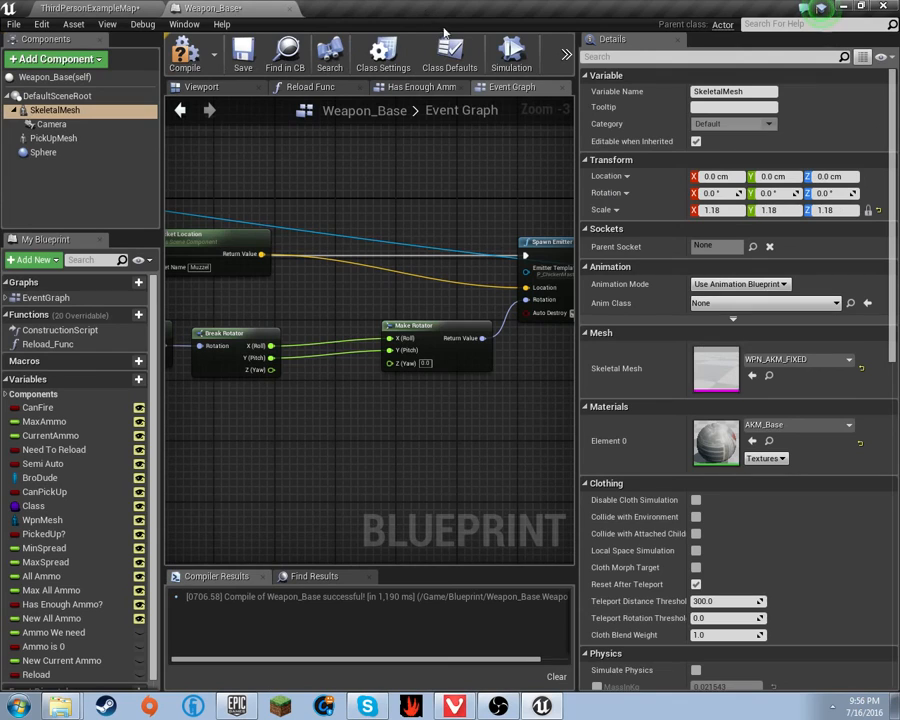
left_click_drag(272, 371, 285, 376)
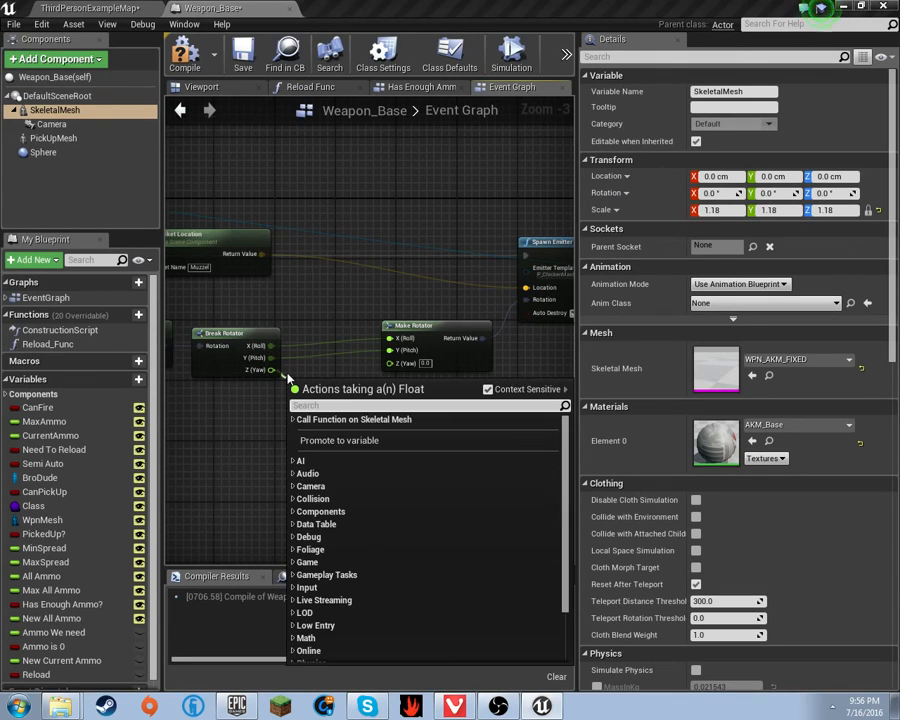
type("-")
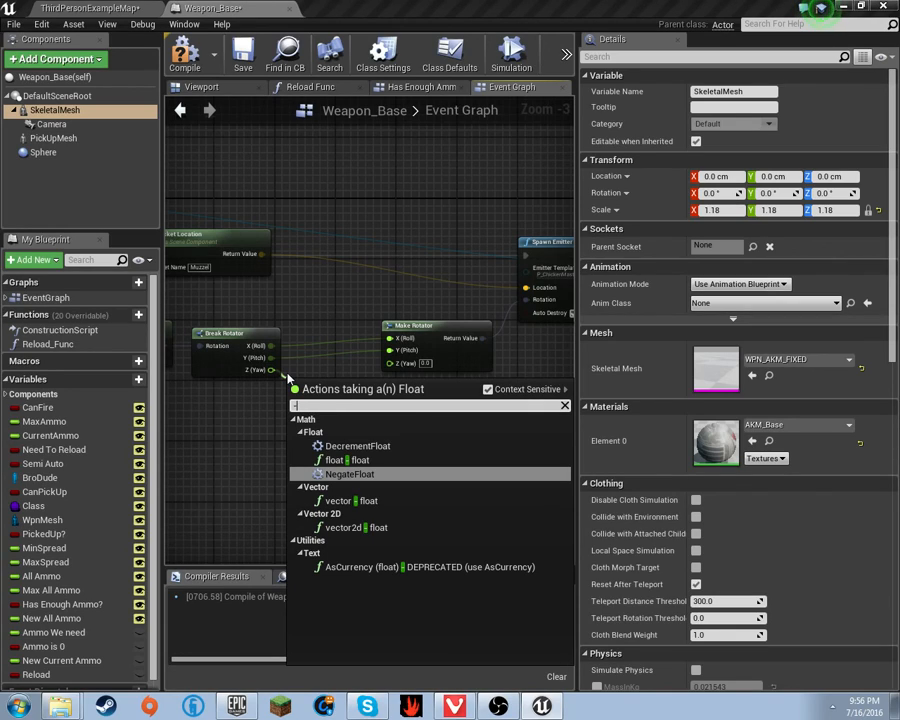
key("BackSpace")
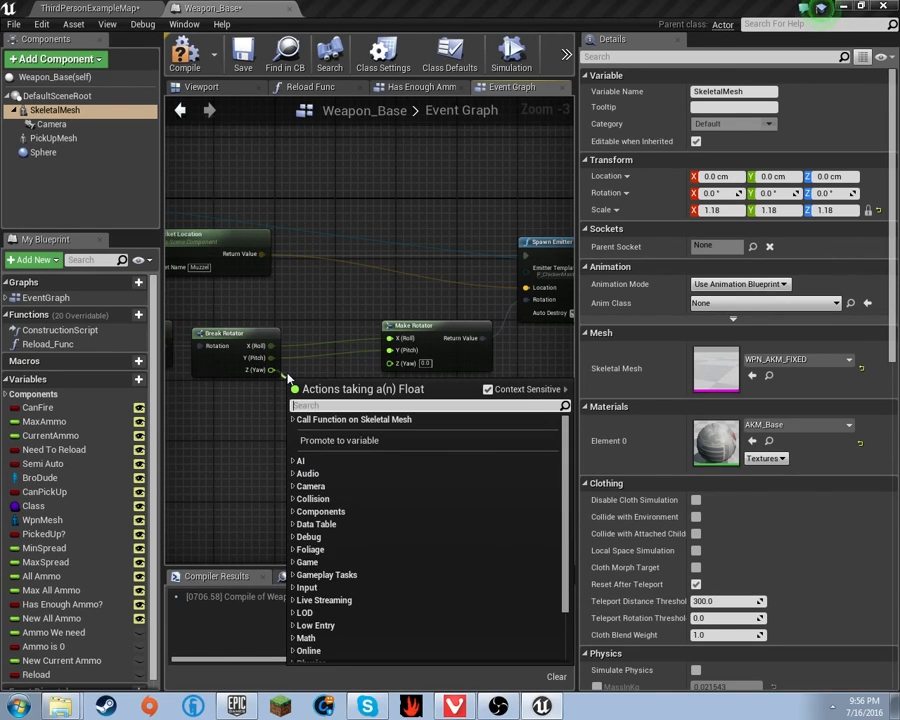
type("+")
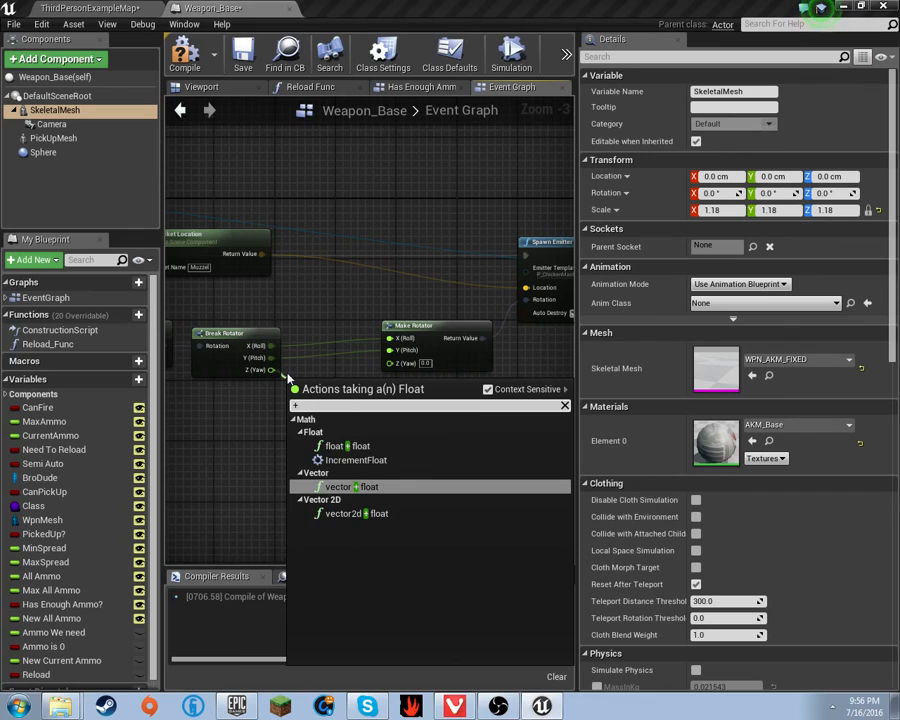
key("Up")
key("Up")
key("Return")
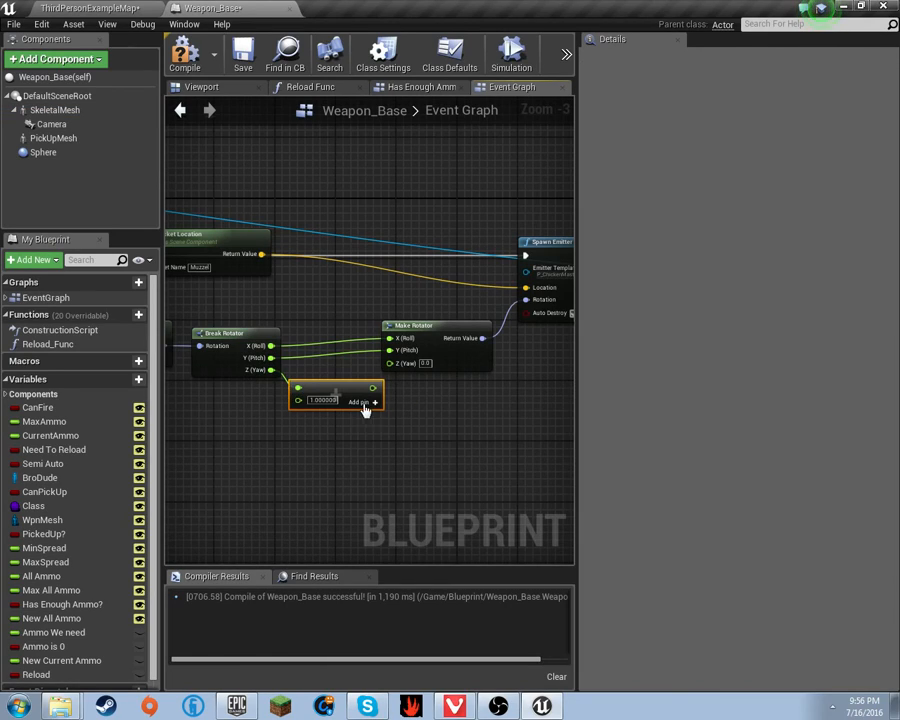
- Set the addition to 90, feed it into Make Rotator's Z (Yaw), and save all
type("90")
key("Return")
left_click_drag(354, 387, 390, 362)
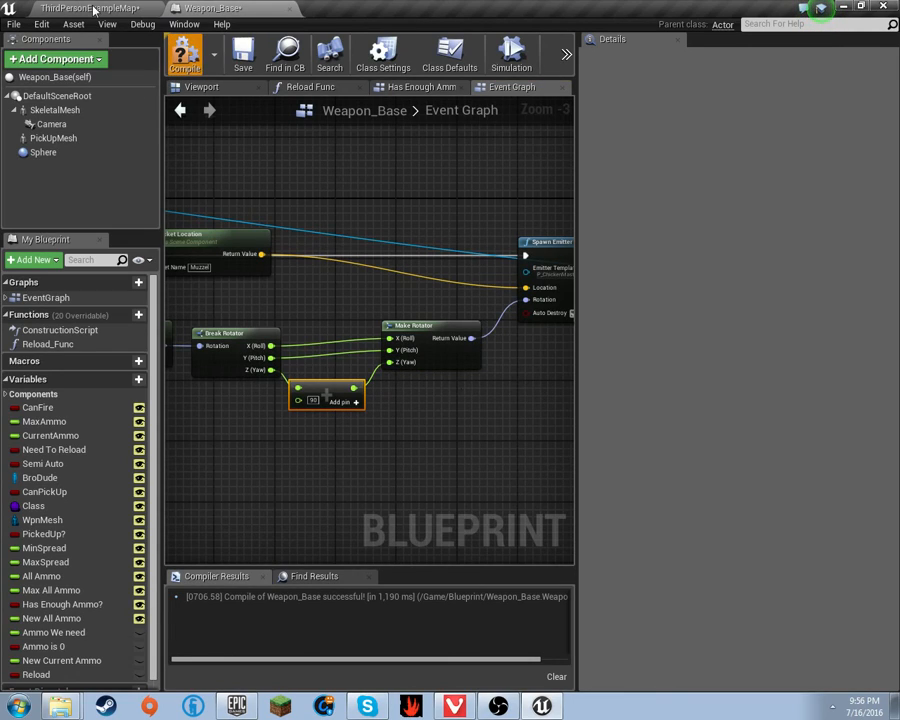
key("ctrl+shift+s")
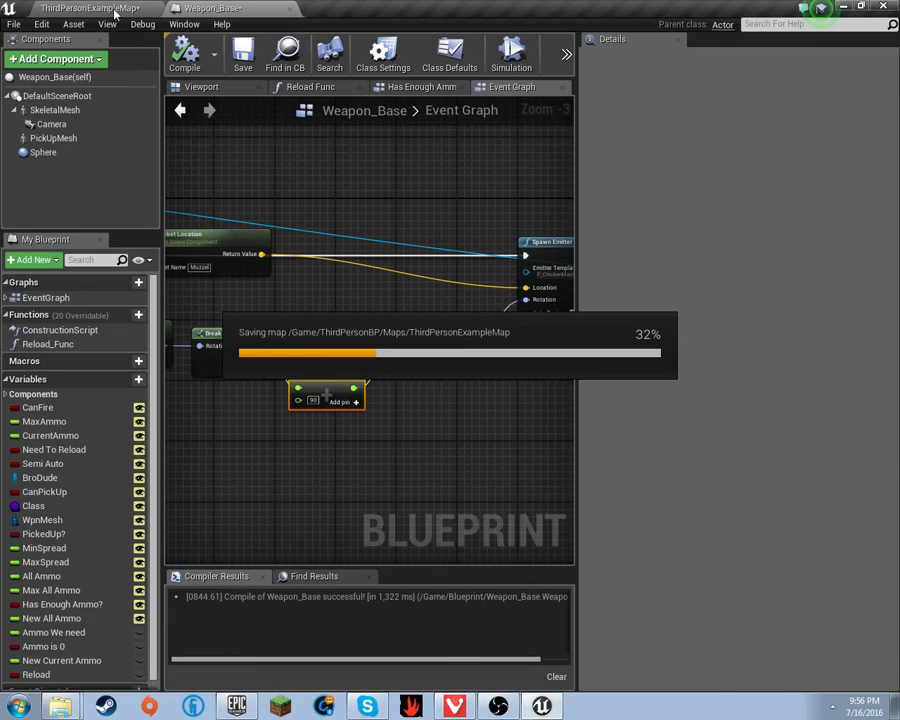
left_click(115, 10)
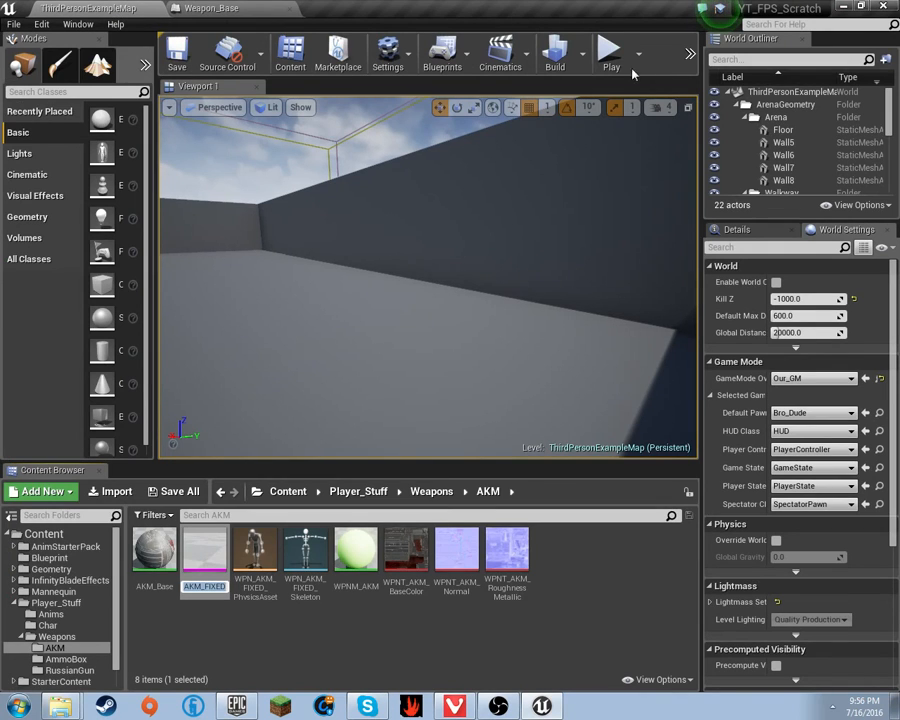
- Start the play session, walk to pick up the AKM, and reload it
left_click(609, 55)
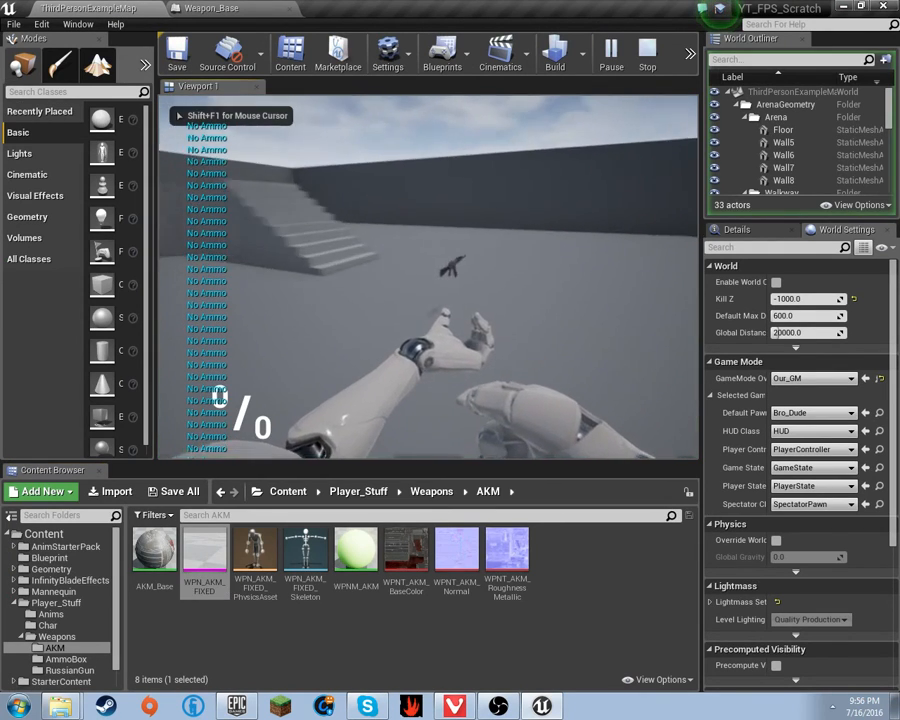
key("w")
key("1")
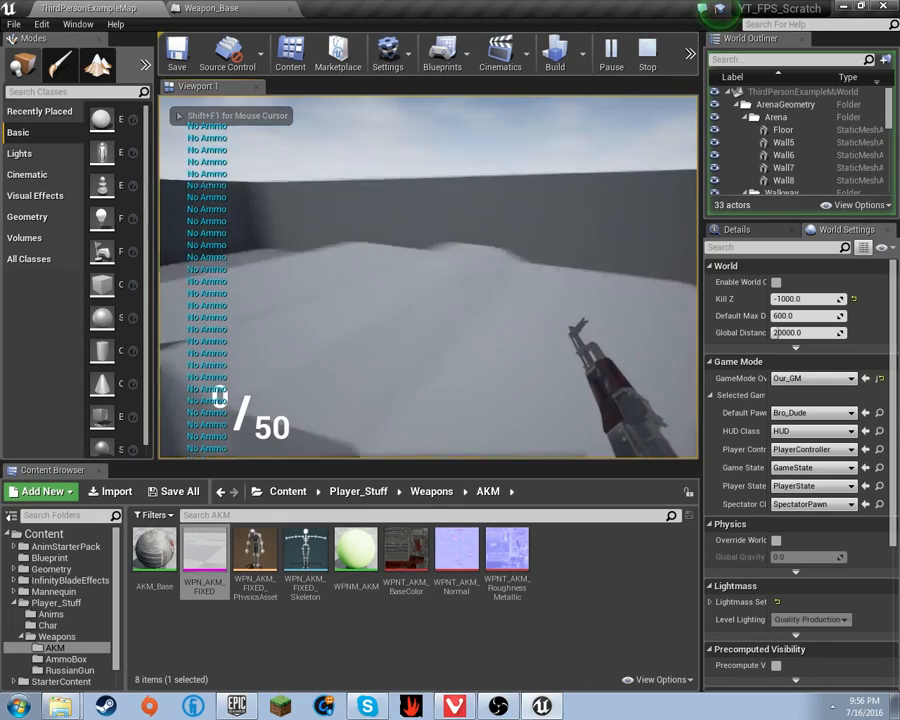
key("r")
- Fire the AKM repeatedly to watch the muzzle flashes, then stop and return to Weapon_Base
left_click(428, 277)
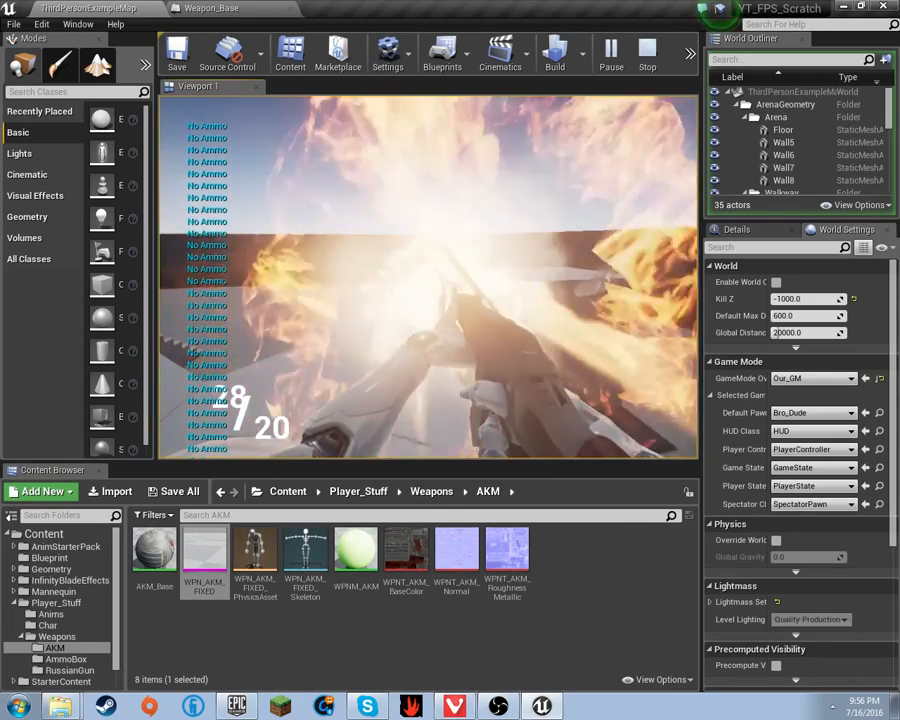
left_click(428, 277)
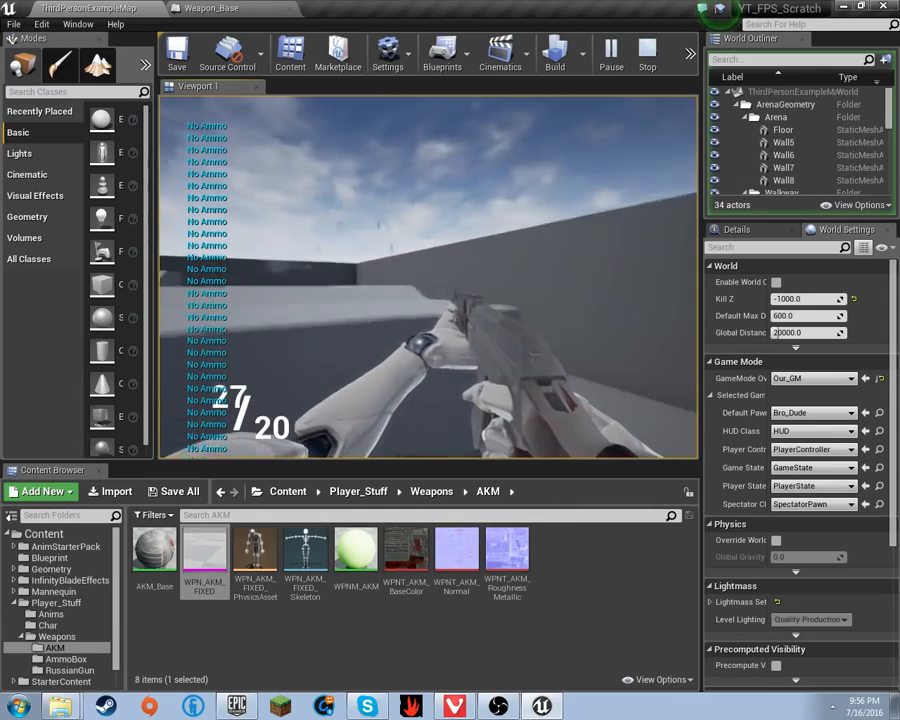
left_click(428, 277)
left_click(428, 277)
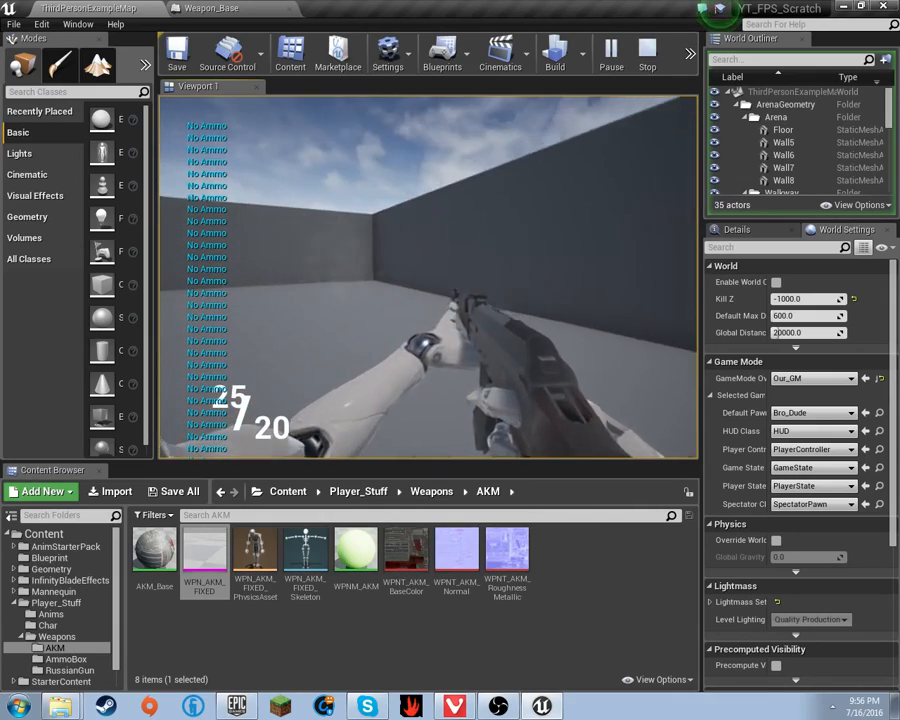
left_click(428, 277)
left_click(428, 277)
left_click(428, 277)
left_click(428, 277)
left_click(428, 277)
left_click(428, 277)
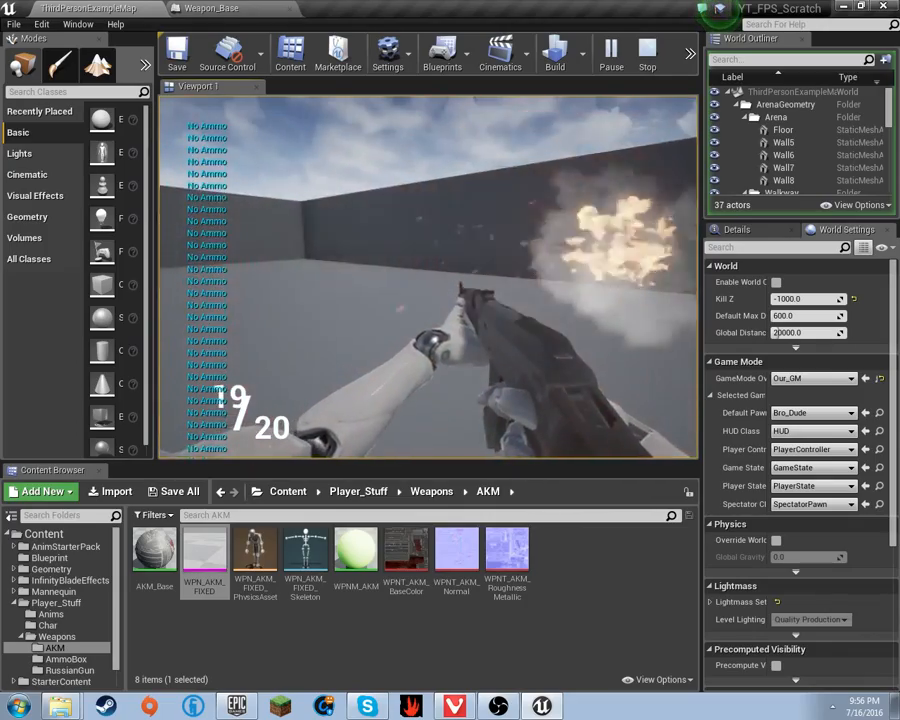
left_click(428, 277)
left_click(428, 277)
left_click(428, 277)
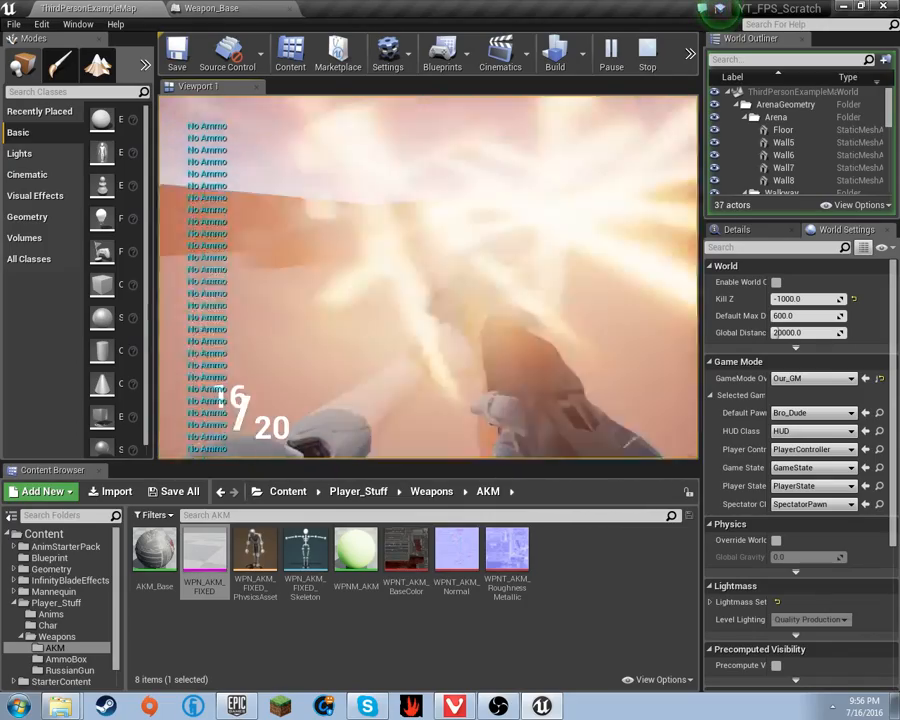
left_click(428, 277)
left_click(428, 277)
left_click(428, 277)
left_click(428, 277)
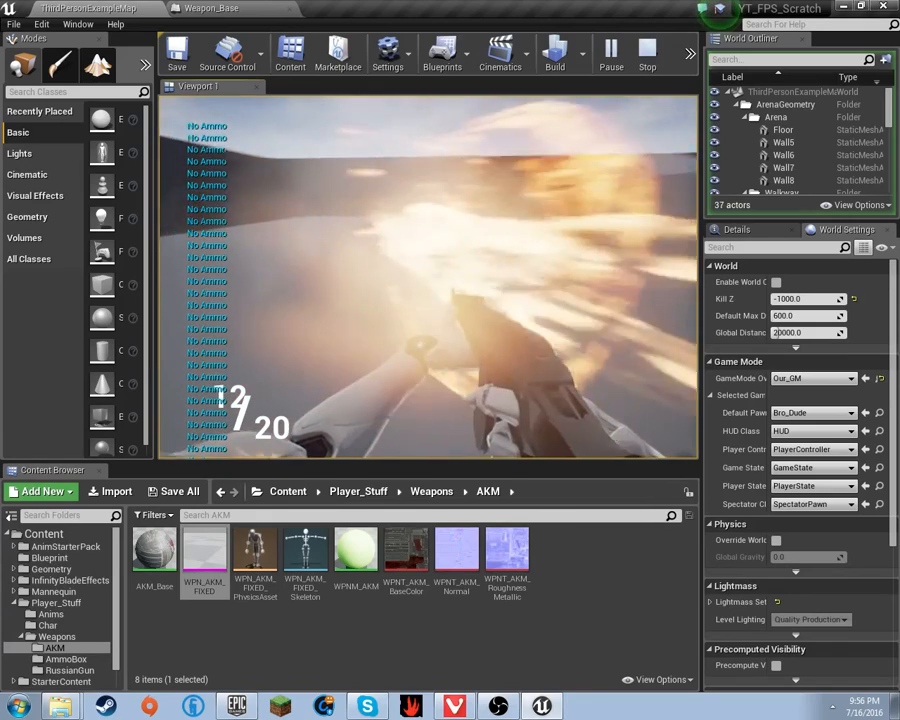
key("Escape")
left_click(210, 8)
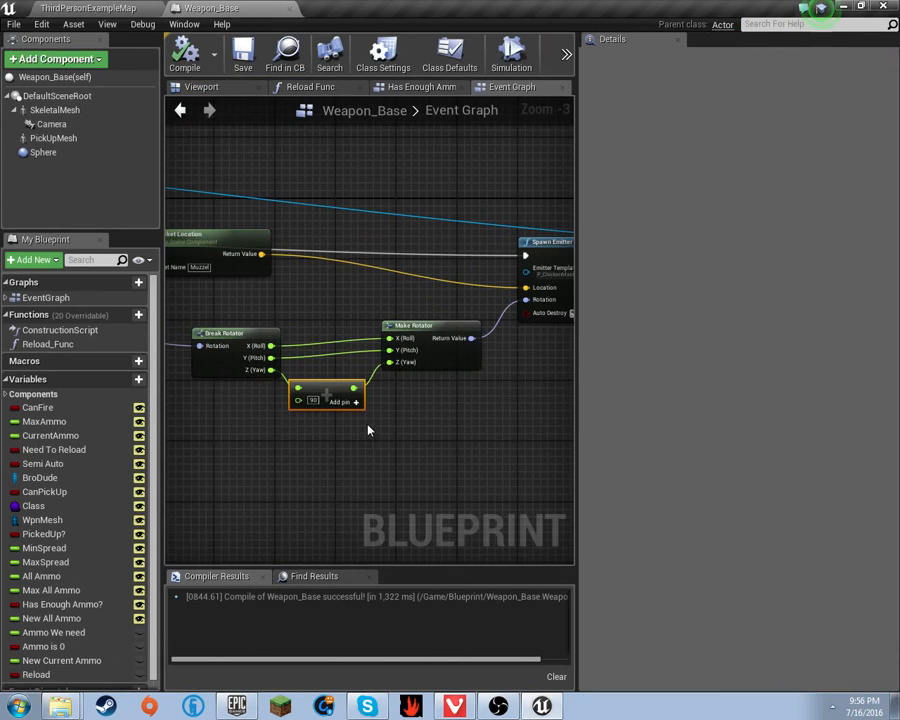
- Change the yaw offset to -90, then compile and save Weapon_Base
type("-90")
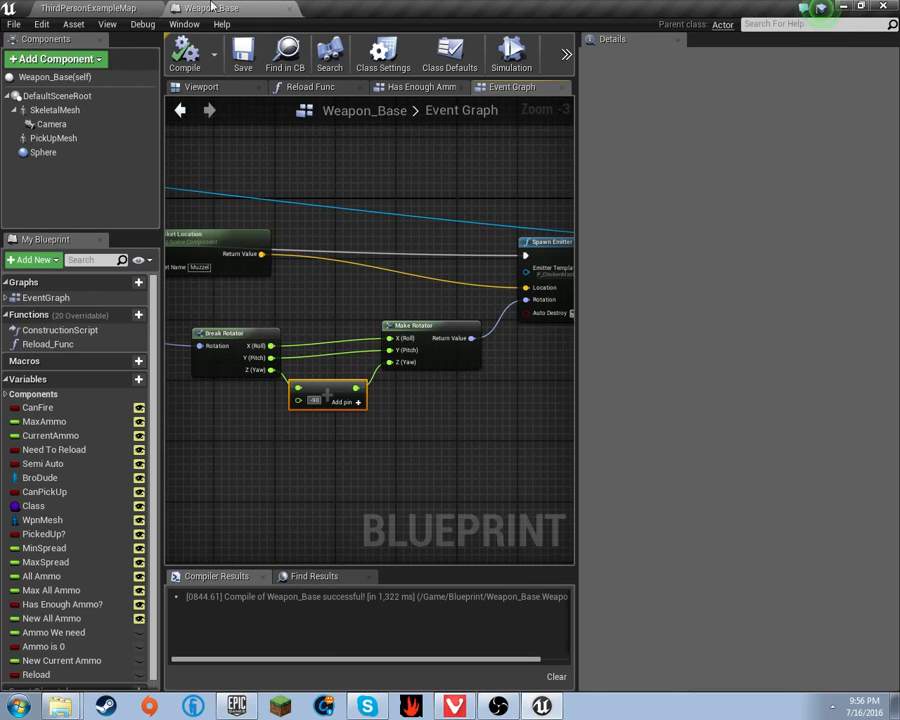
left_click(182, 70)
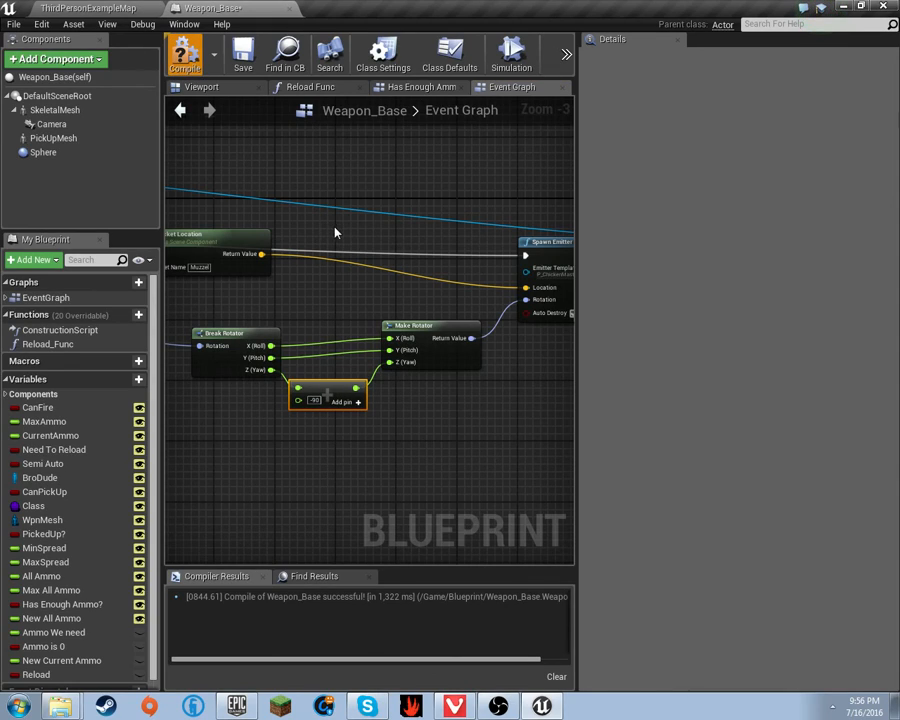
key("ctrl+shift+s")
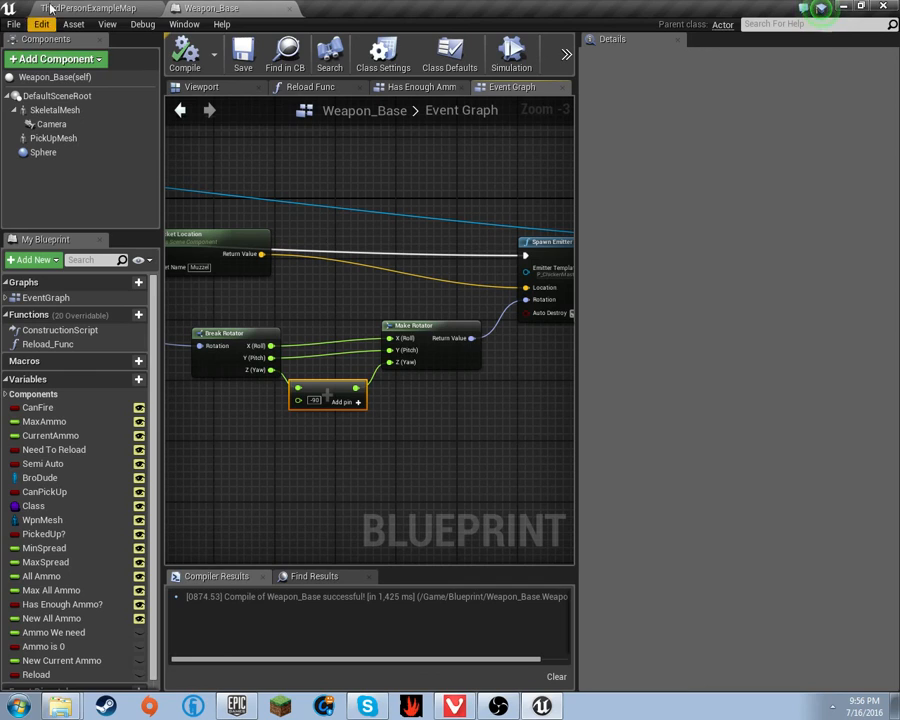
- Start a play session of the level, walk up the stairs and reload the rifle
left_click(50, 9)
left_click(612, 56)
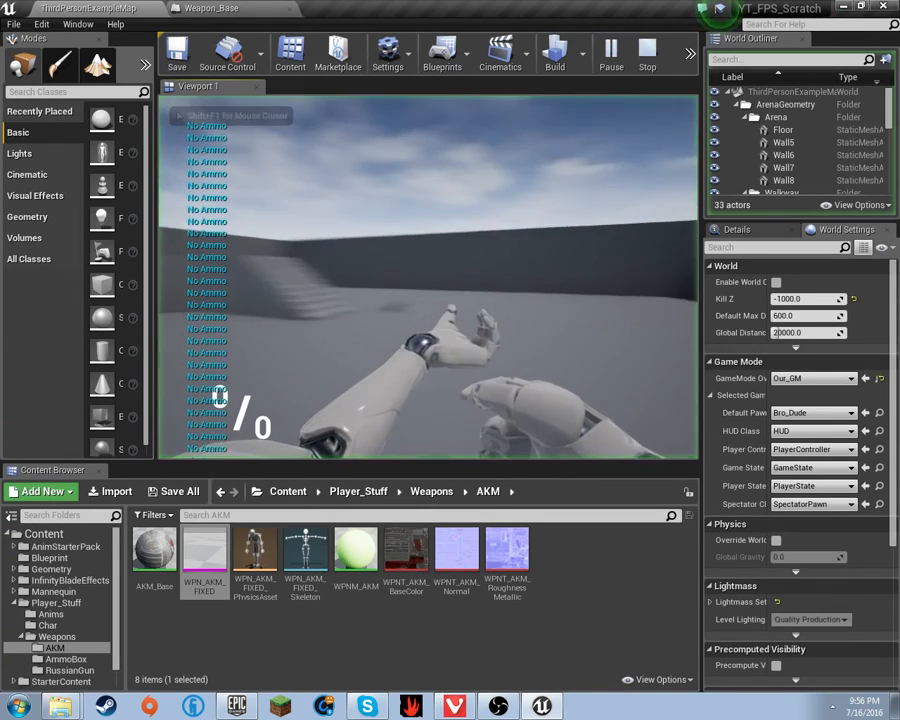
key("w")
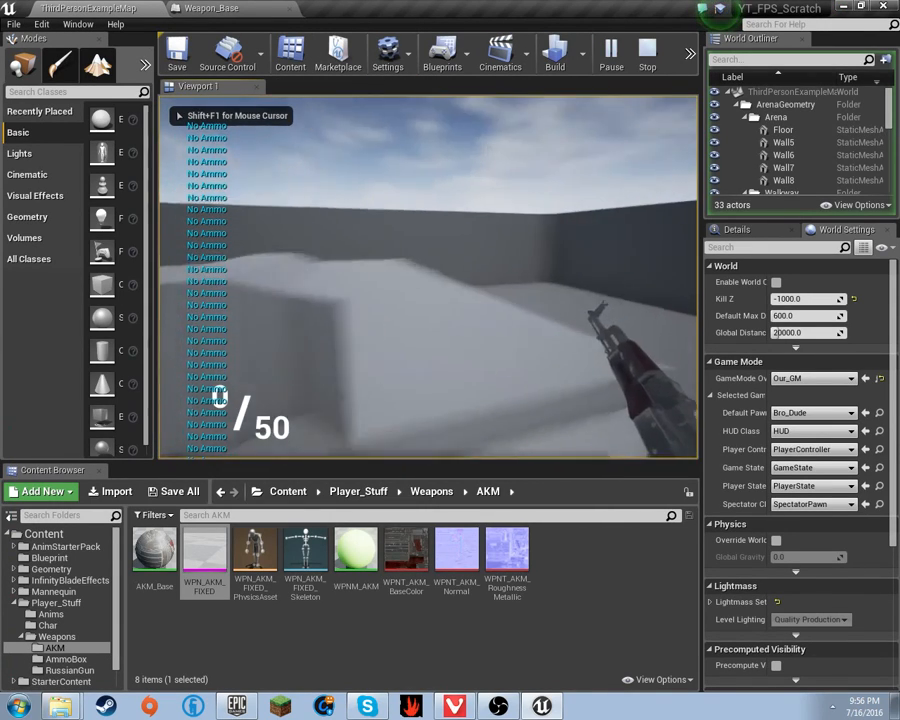
key("r")
- Fire thirteen shots to check the muzzle effect, then stop the play session
left_click(428, 277)
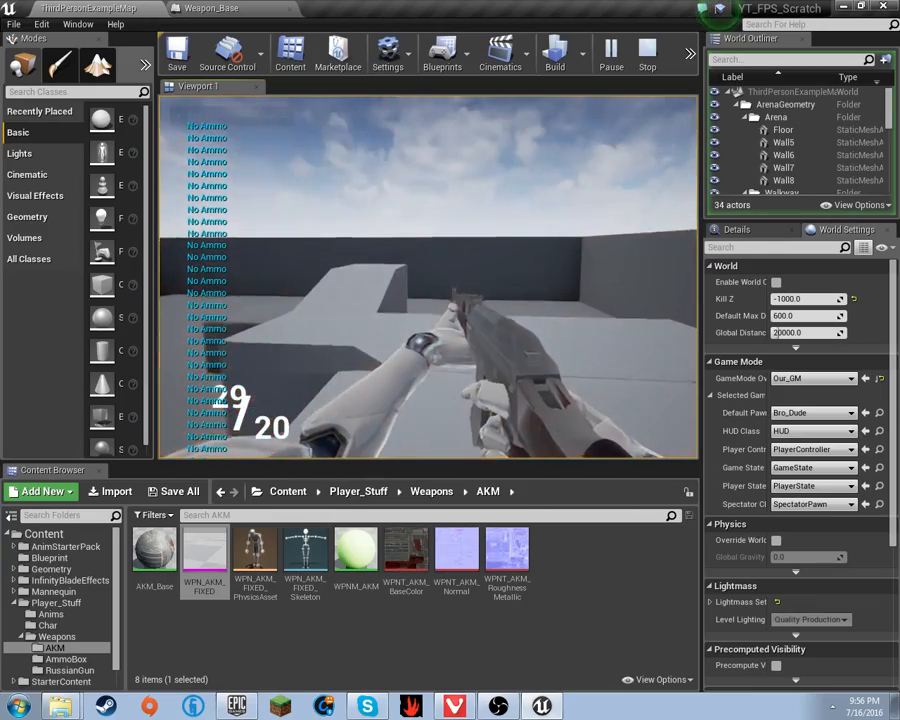
left_click(428, 277)
left_click(428, 277)
left_click(428, 277)
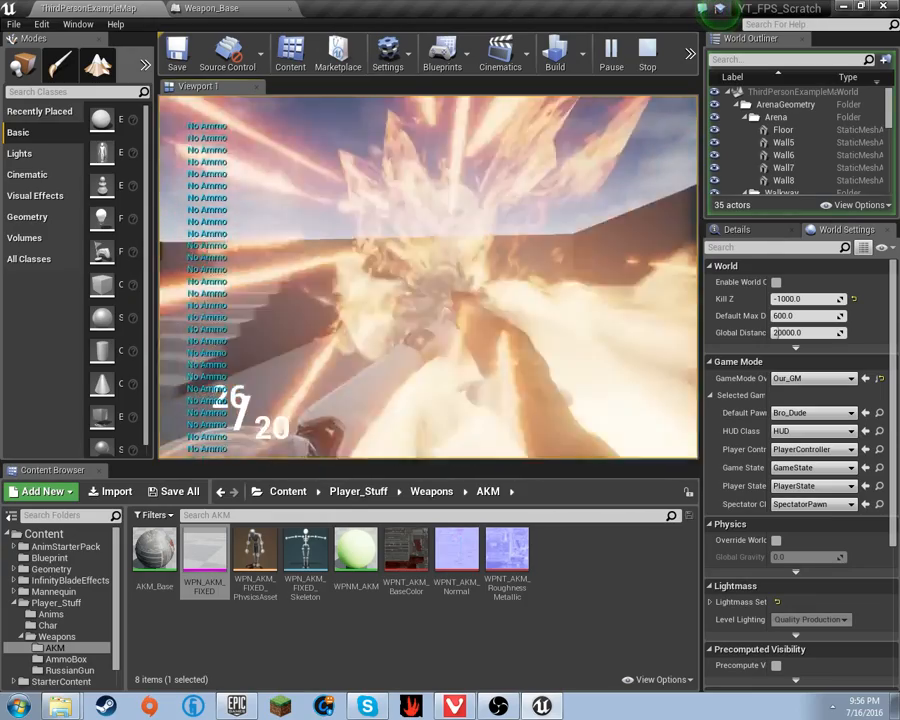
left_click(428, 277)
left_click(428, 277)
left_click(428, 277)
left_click(428, 277)
left_click(428, 277)
left_click(428, 277)
left_click(428, 277)
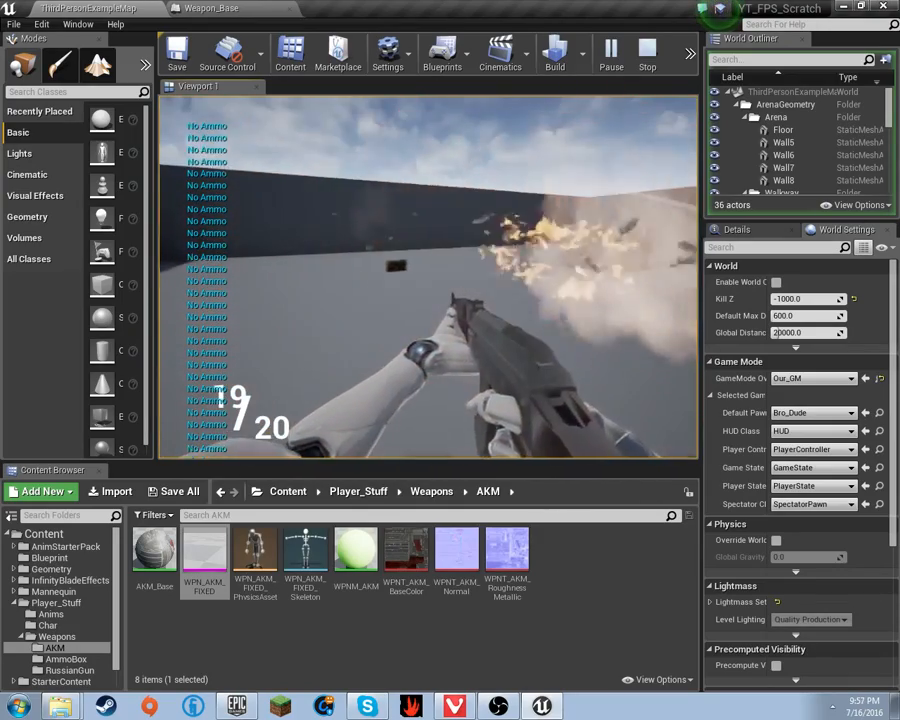
left_click(428, 277)
left_click(428, 277)
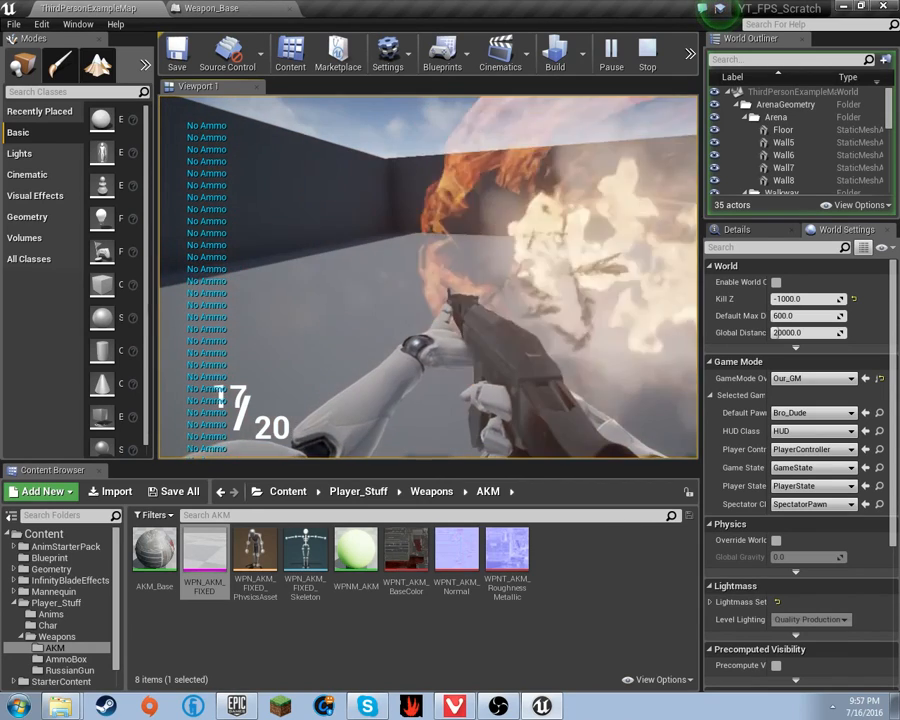
key("Escape")
- Add a Break Vector node from Get Socket Location's Return Value
left_click_drag(264, 8, 224, 7)
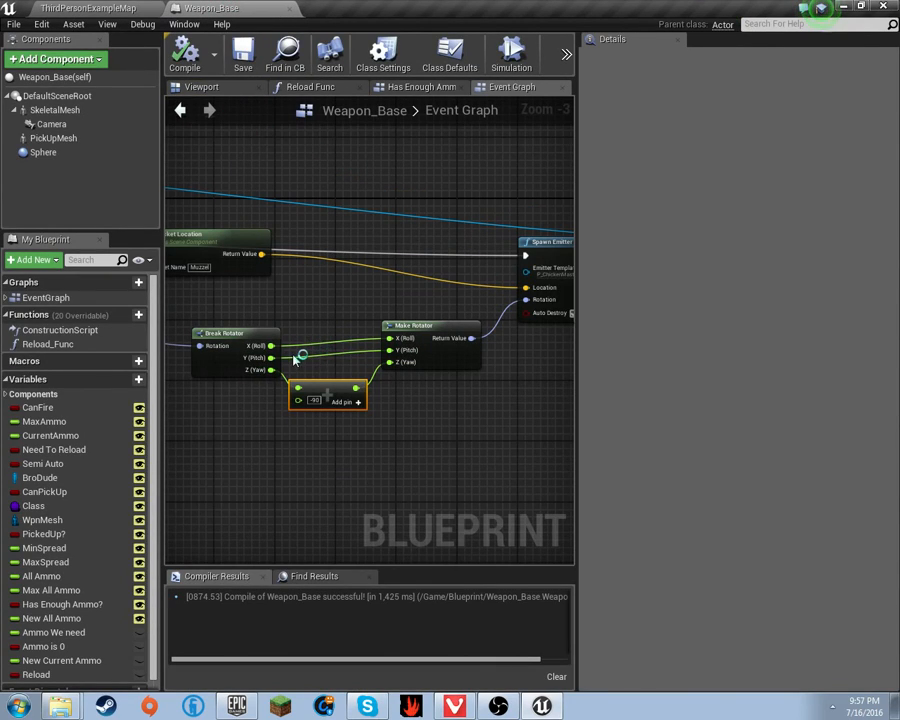
scroll(296, 358, "up", 3)
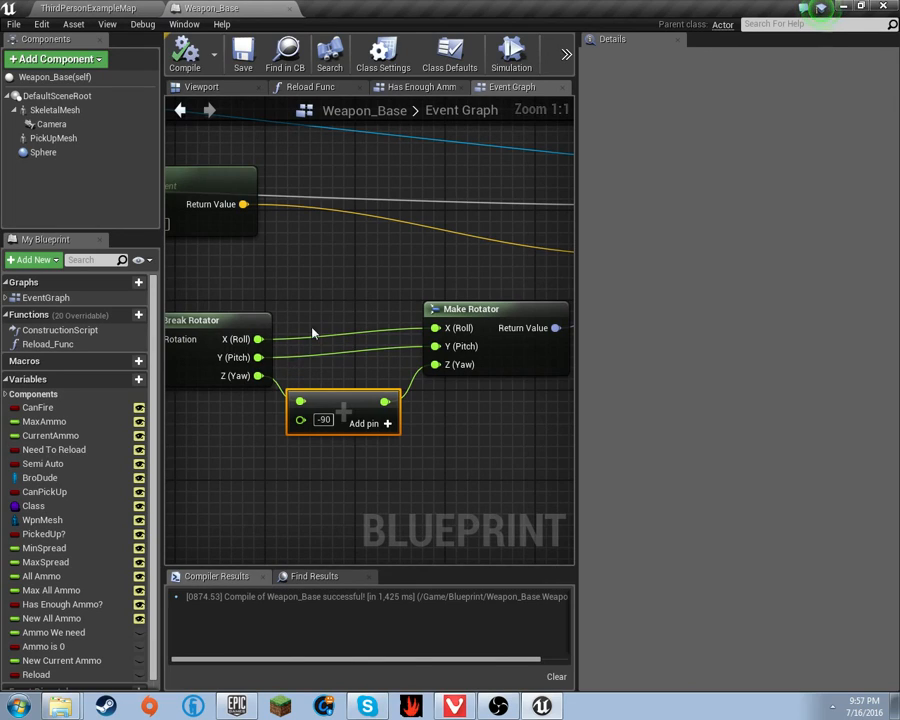
scroll(315, 334, "down", 2)
left_click_drag(347, 282, 424, 290)
scroll(528, 402, "down", 2)
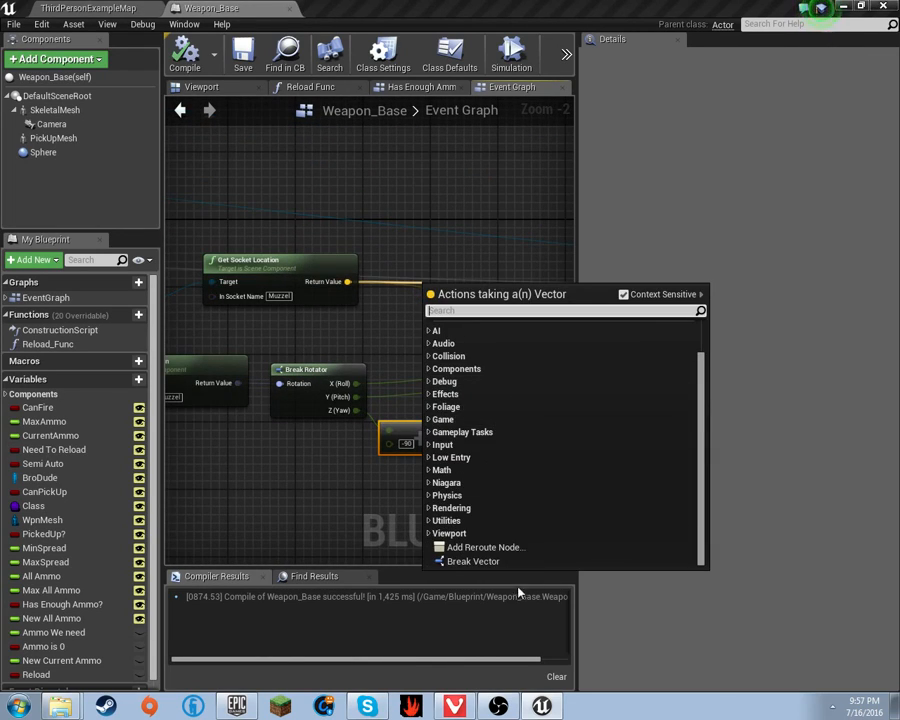
left_click(502, 560)
- Create a Make Vector feeding Spawn Emitter's Location, deleting a stray reroute node
right_click_drag(419, 321, 573, 333)
left_click_drag(507, 332, 438, 320)
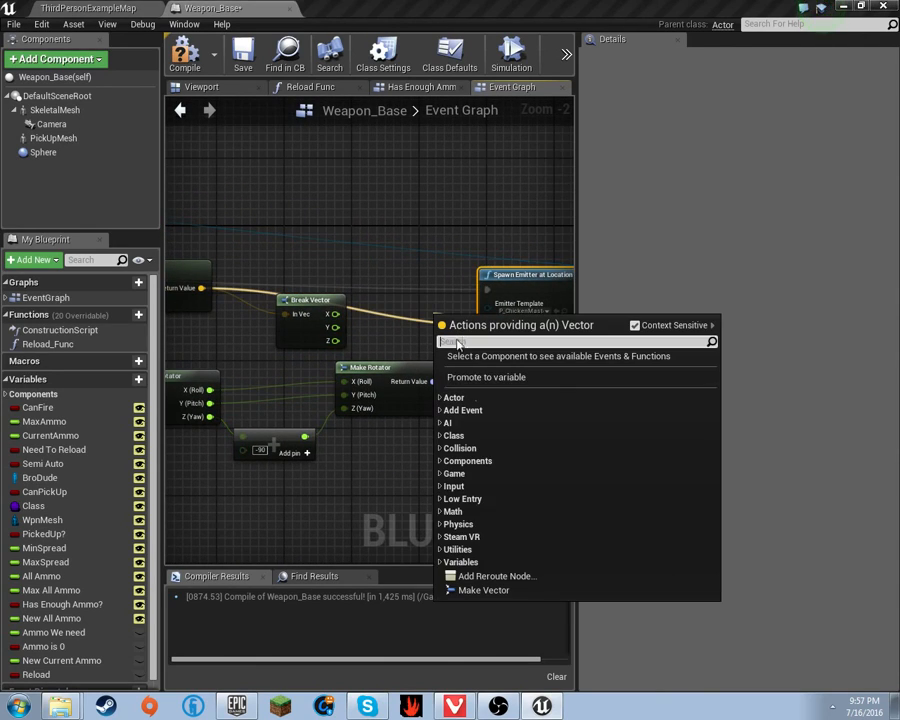
left_click(500, 576)
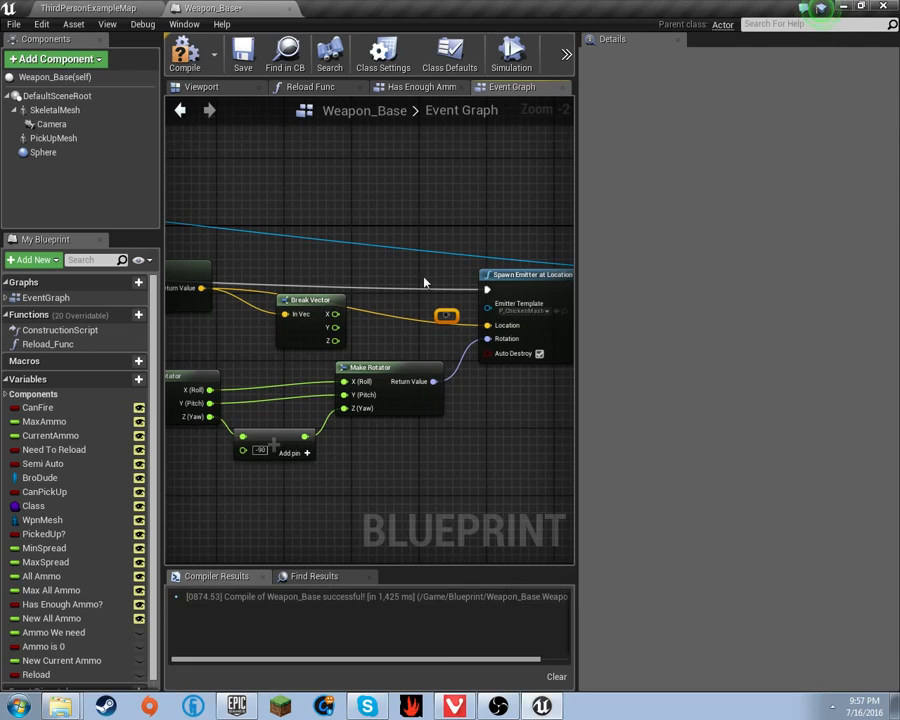
left_click_drag(450, 342, 391, 290)
key("Delete")
left_click(462, 580)
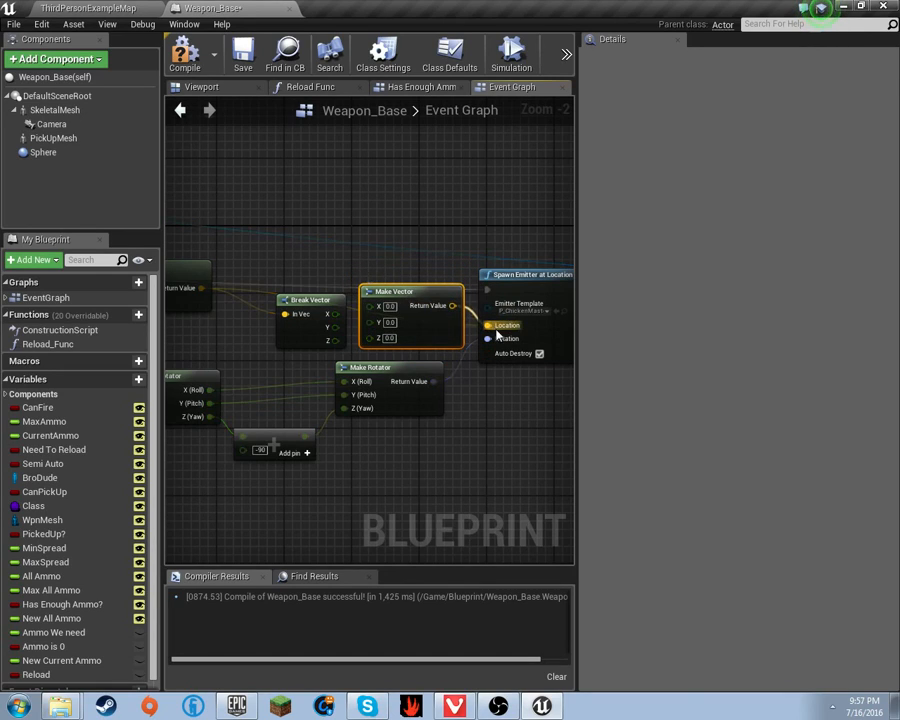
- Tidy the layout, moving Get Socket Location left and aligning Make Vector with Break Vector
left_click_drag(307, 300, 248, 276)
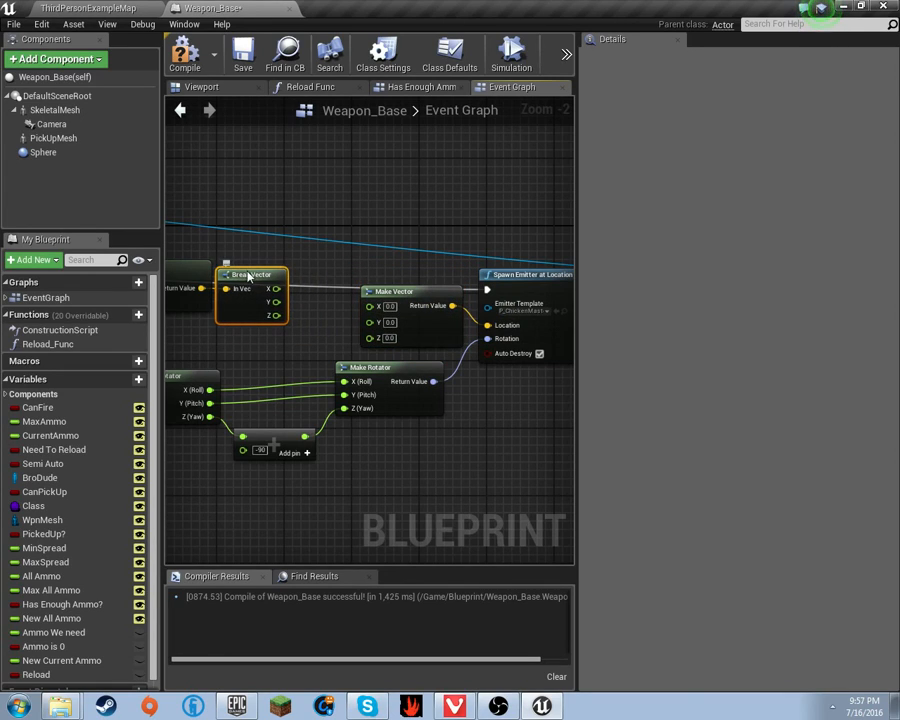
right_click_drag(276, 295, 434, 274)
left_click_drag(310, 256, 230, 245)
left_click_drag(385, 267, 322, 258)
left_click(316, 226)
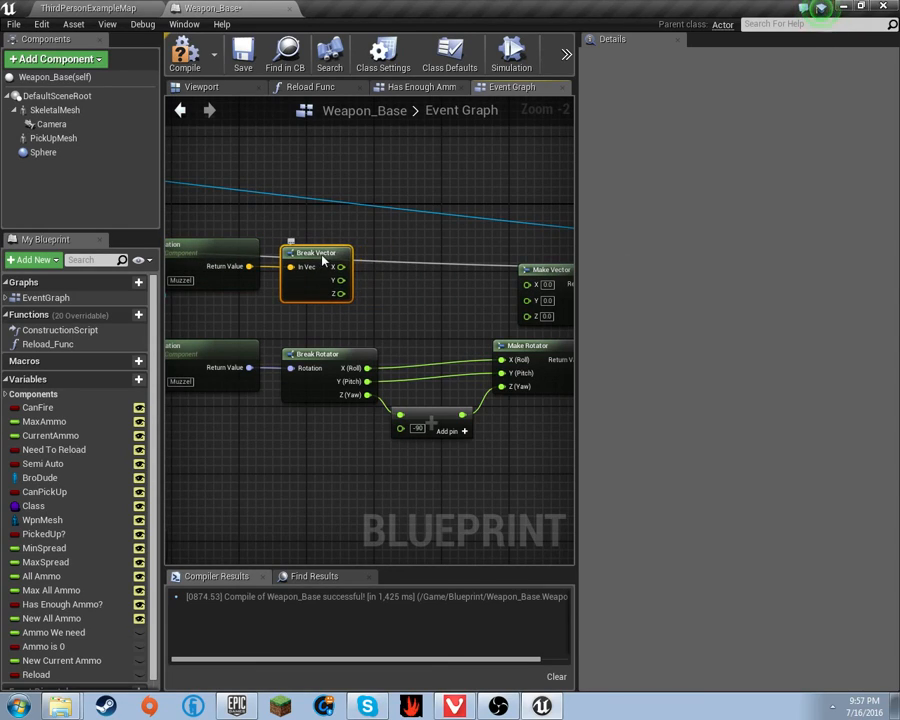
right_click_drag(428, 265, 304, 267)
left_click_drag(470, 268, 443, 277)
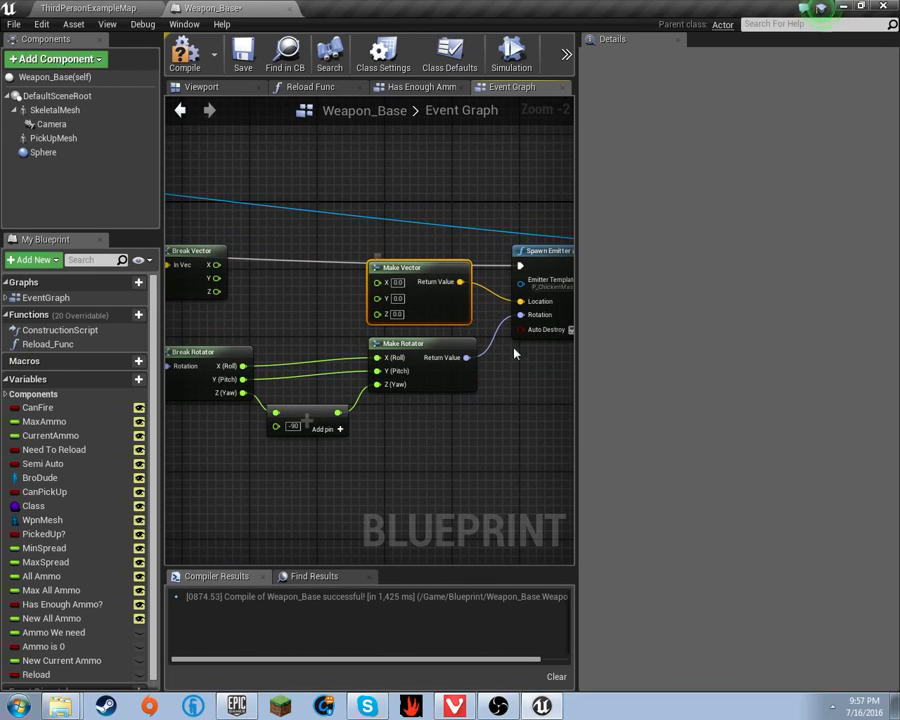
right_click_drag(291, 281, 402, 283)
left_click(500, 262)
left_click_drag(510, 272, 507, 258)
right_click_drag(438, 285, 382, 293)
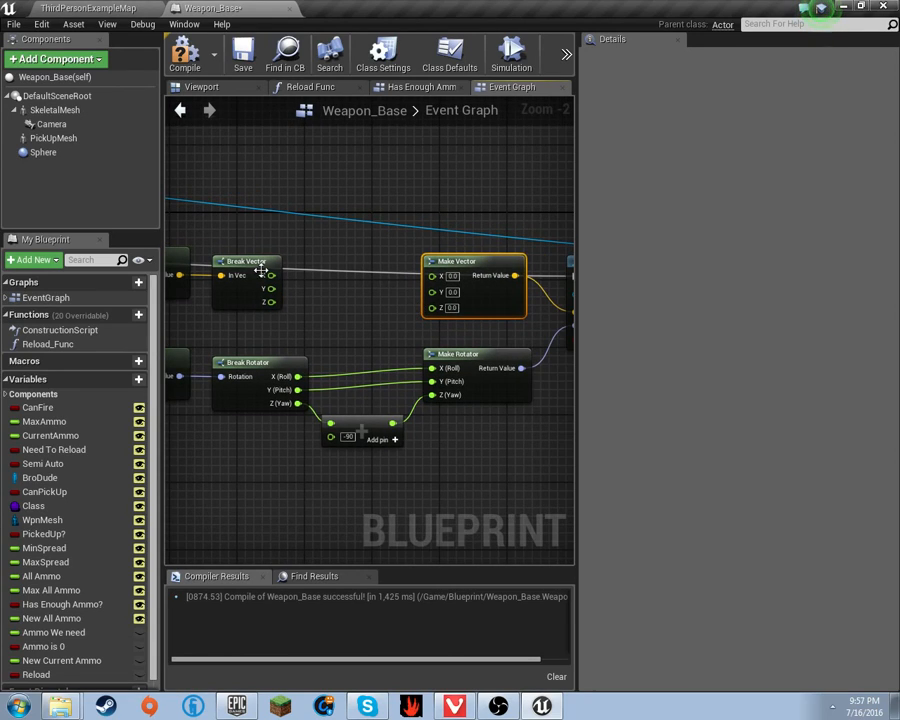
- Locate the AKM weapon mesh asset from the SkeletalMesh component, briefly opening its physics asset
left_click(55, 109)
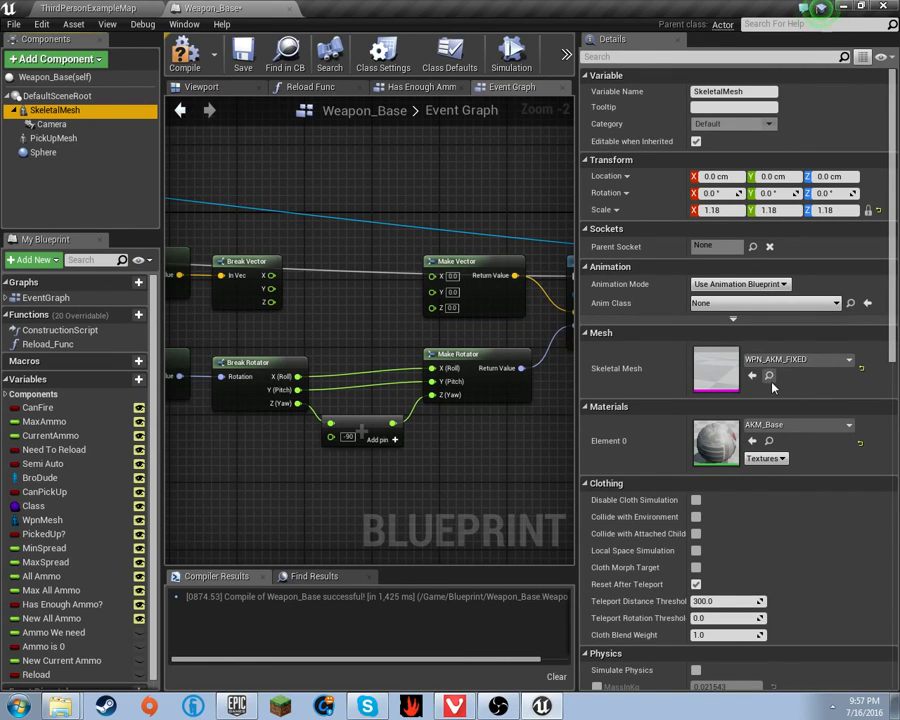
left_click(769, 376)
left_click(219, 10)
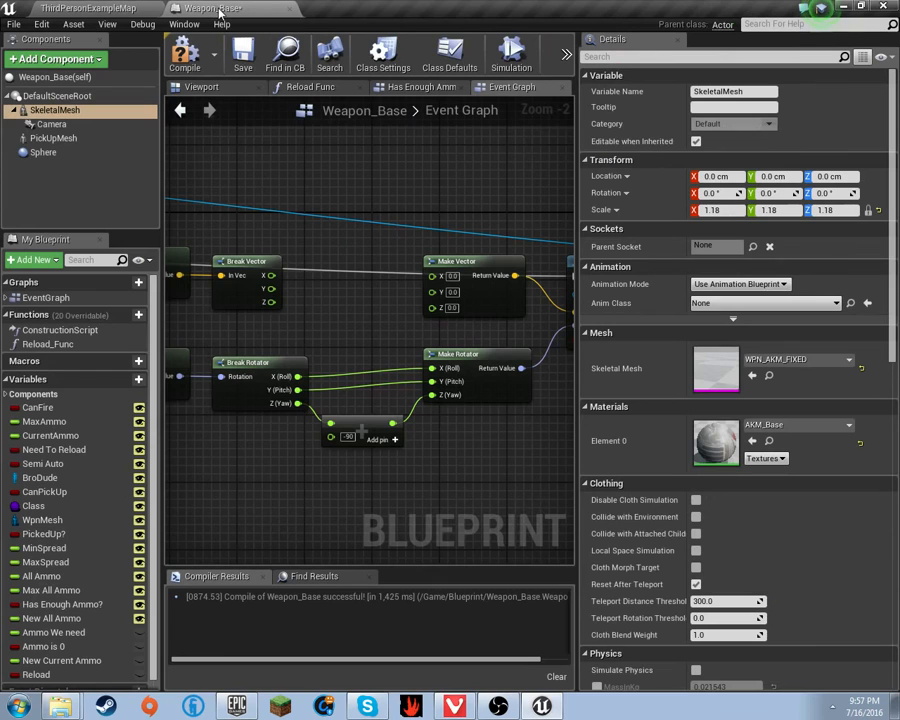
left_click(88, 8)
double_click(256, 553)
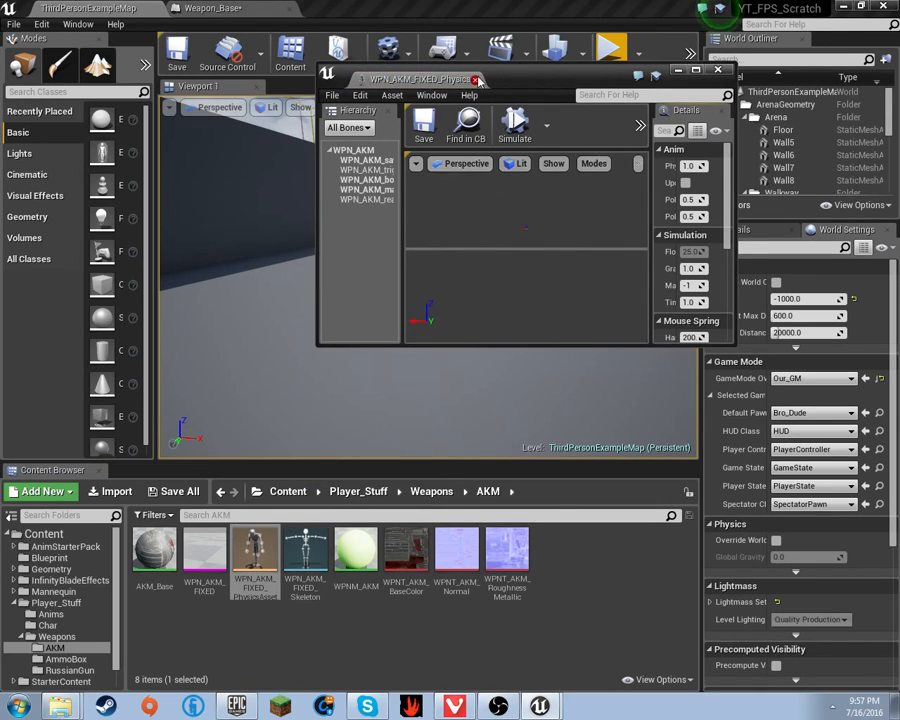
left_click(476, 80)
- Open WPN_AKM_FIXED in Skeleton mode, inspect the Muzzel socket, then go back to Weapon_Base
double_click(222, 563)
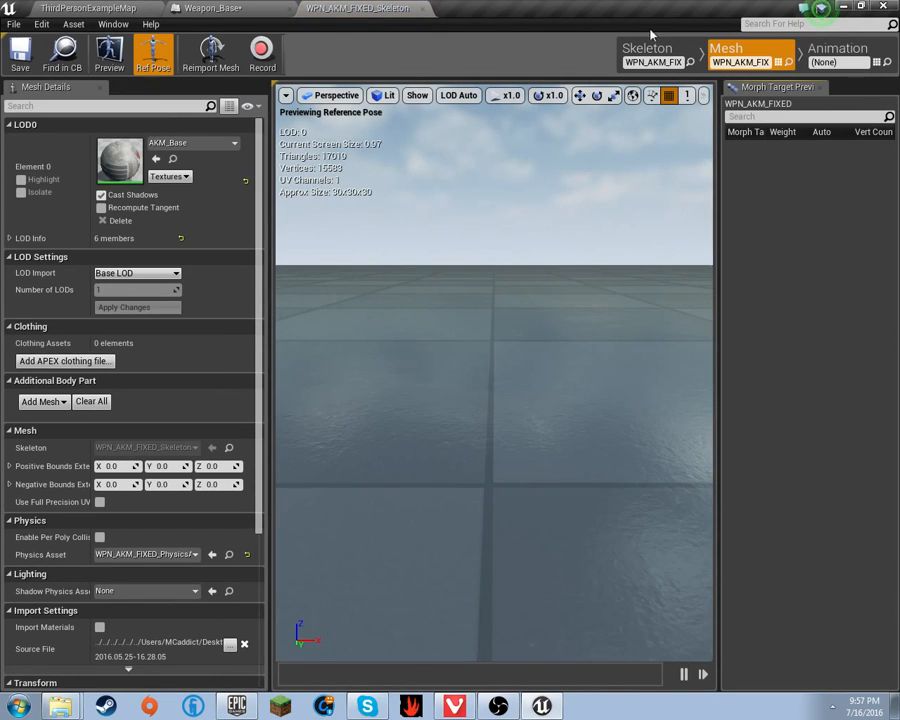
left_click(647, 48)
left_click(45, 183)
key("w")
right_click_drag(509, 366, 385, 358)
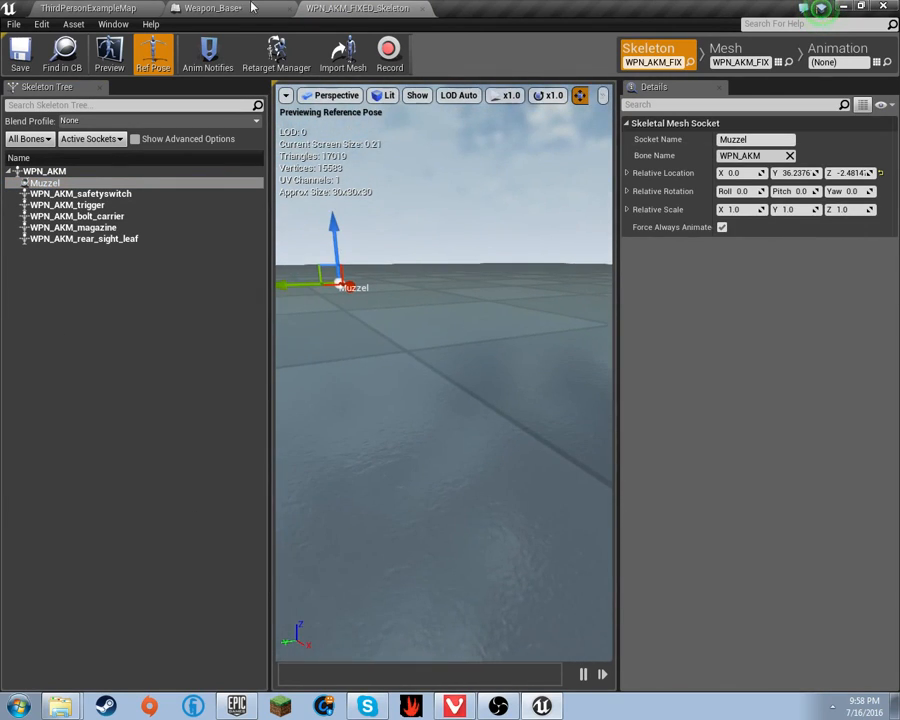
left_click(212, 8)
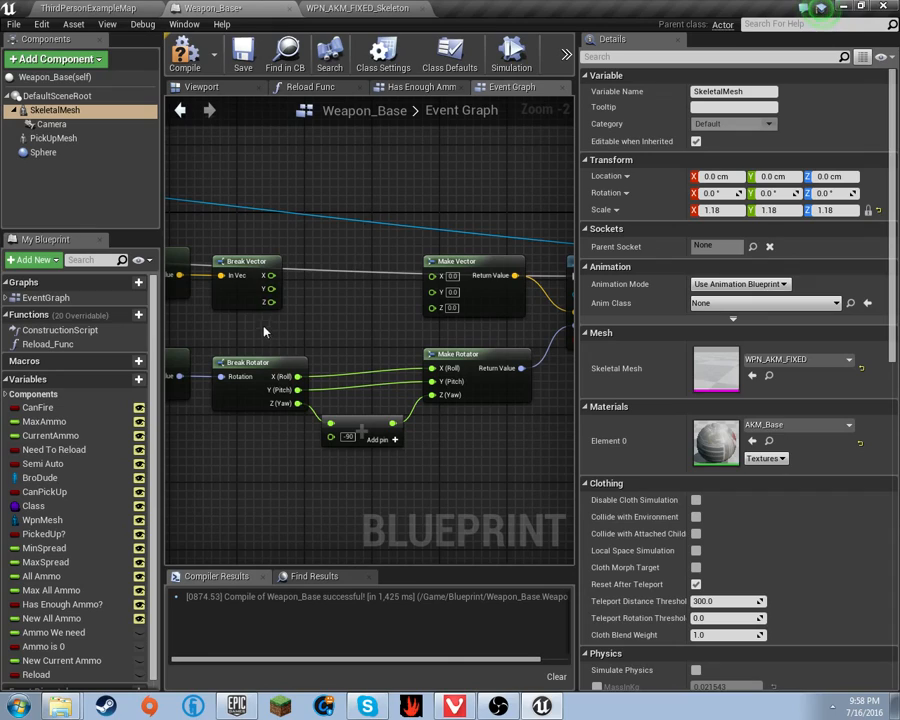
- Wire Break Vector X and Z to Make Vector, routing Y through a float + float node
left_click_drag(269, 303, 433, 307)
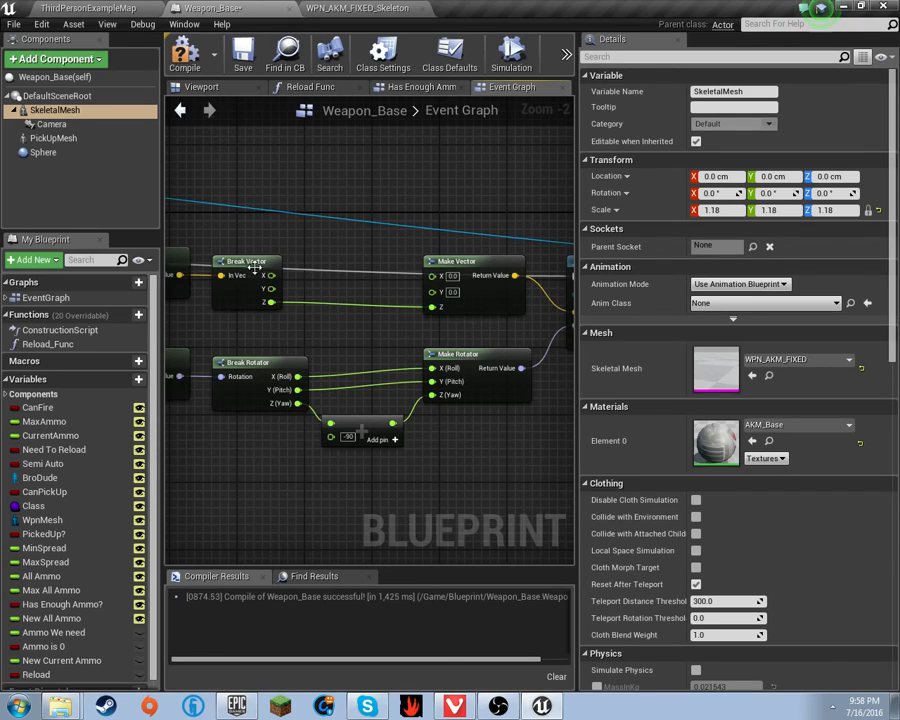
left_click_drag(271, 275, 432, 276)
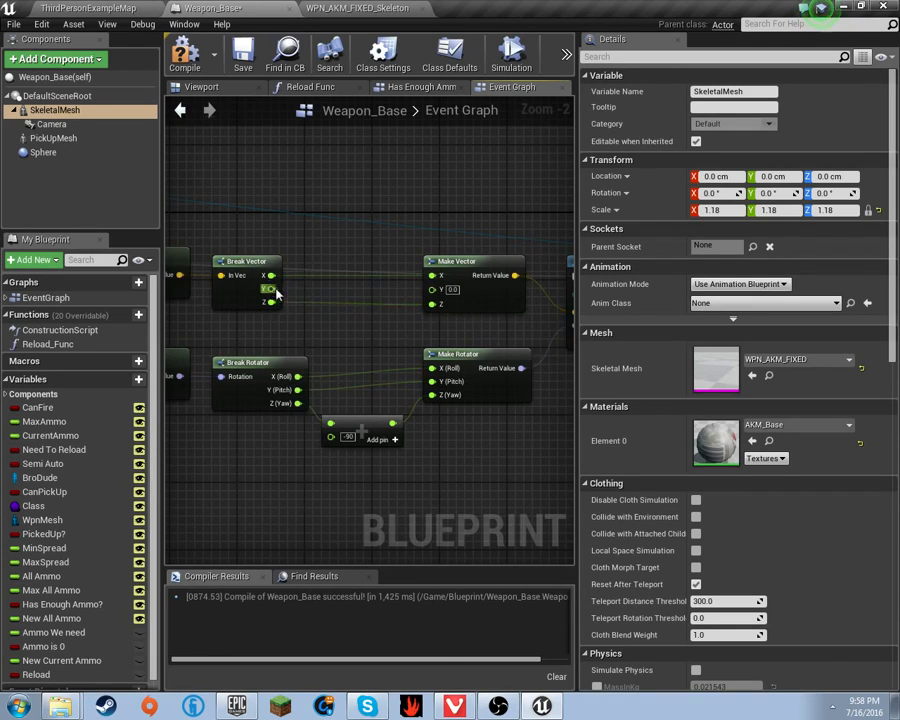
left_click_drag(270, 289, 296, 293)
type("+")
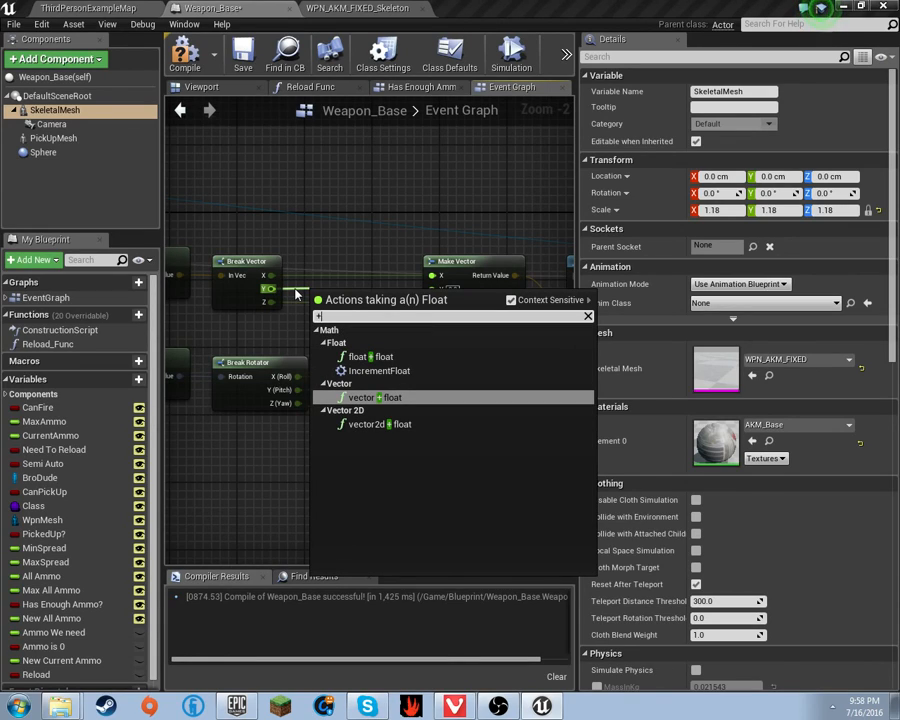
key("Up")
key("Up")
key("Return")
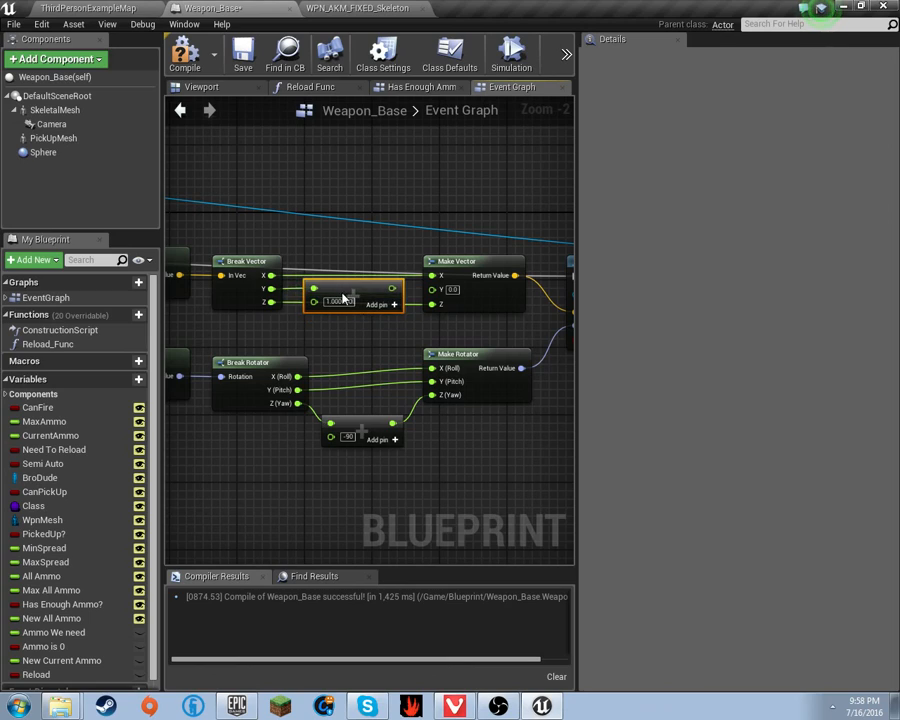
left_click_drag(392, 288, 434, 291)
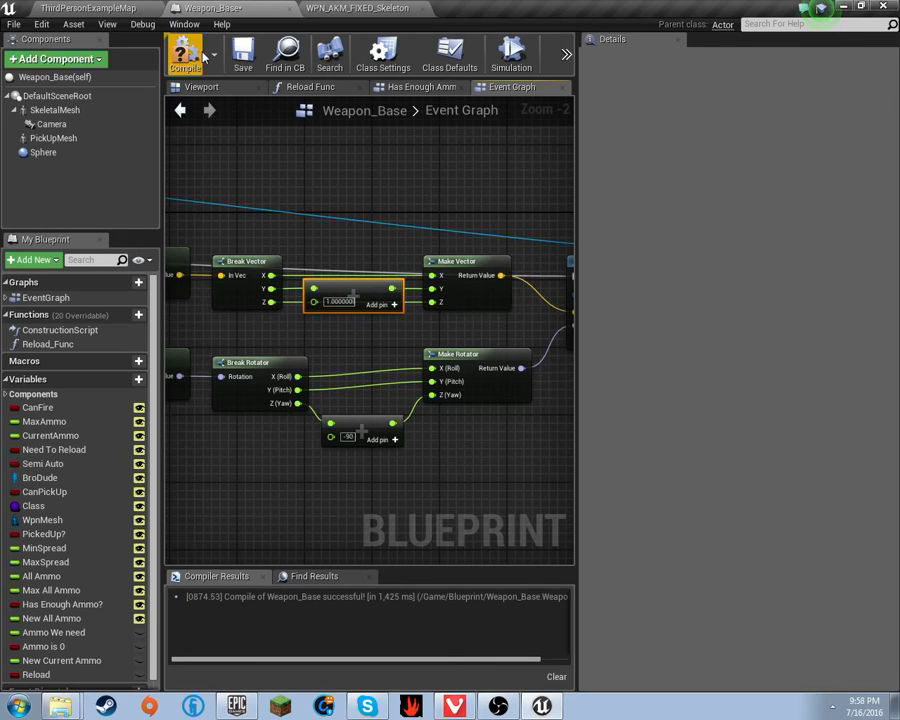
- Compile Weapon_Base and set the add node's value to -20
left_click(115, 10)
left_click(232, 8)
left_click(340, 306)
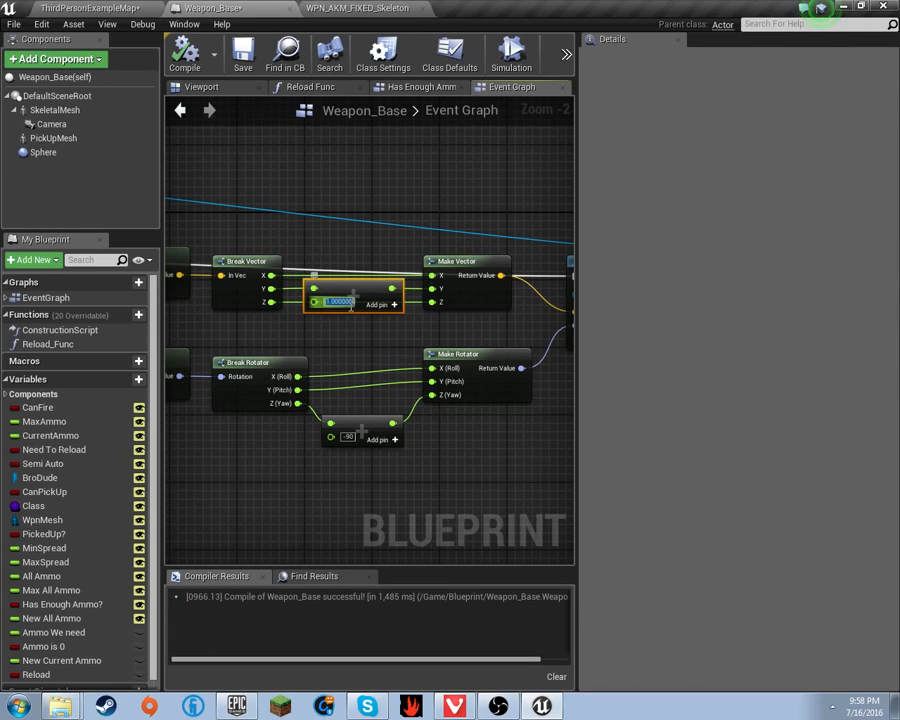
type("-20")
key("Return")
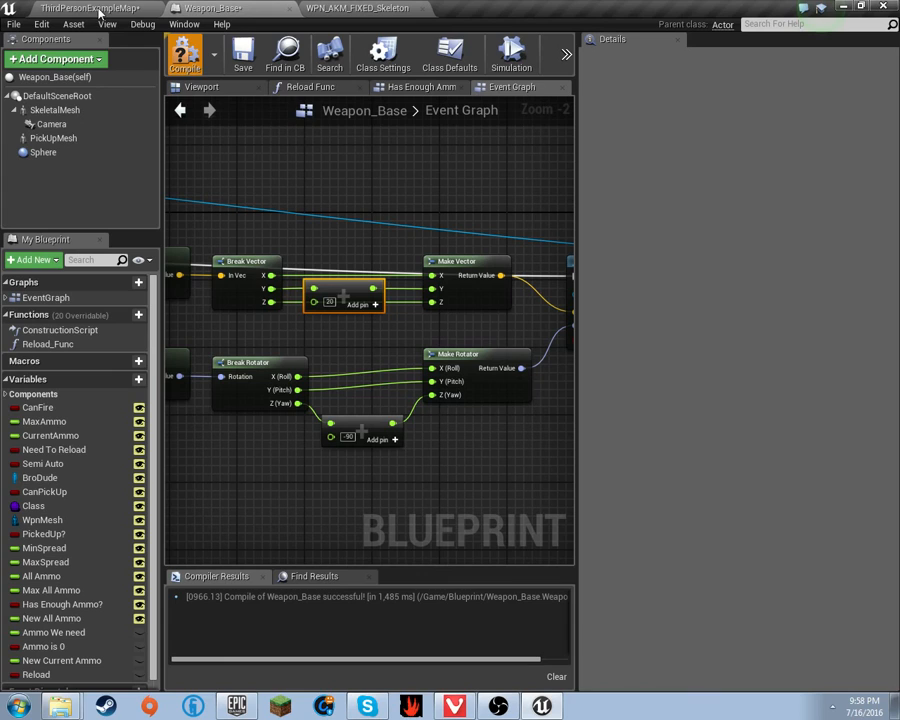
- Play the level, pick up and reload the AKM, and fire three shots to check the muzzle flash
left_click(88, 9)
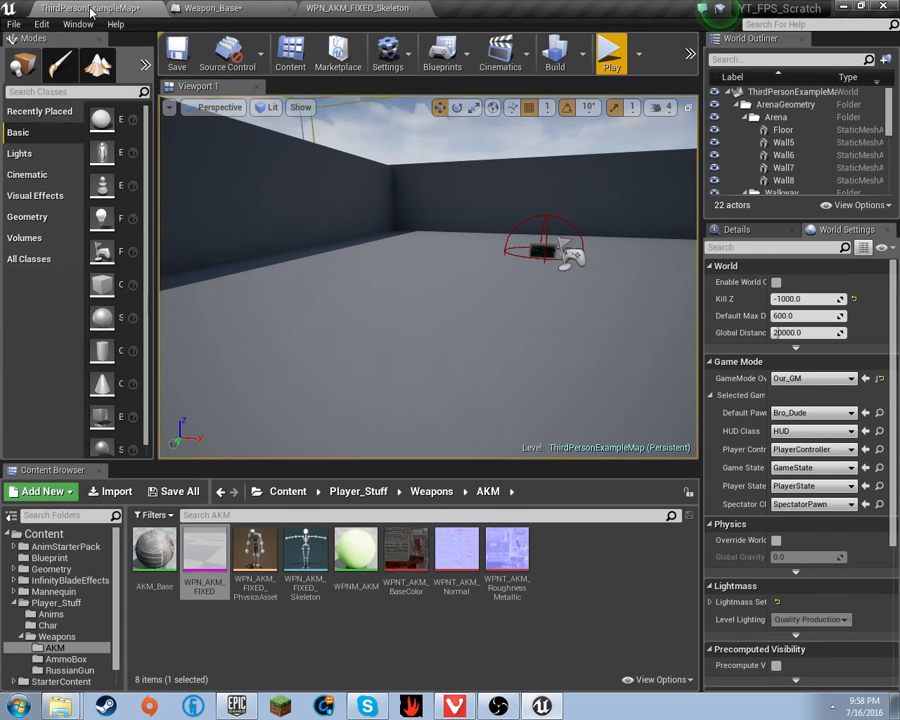
left_click(611, 58)
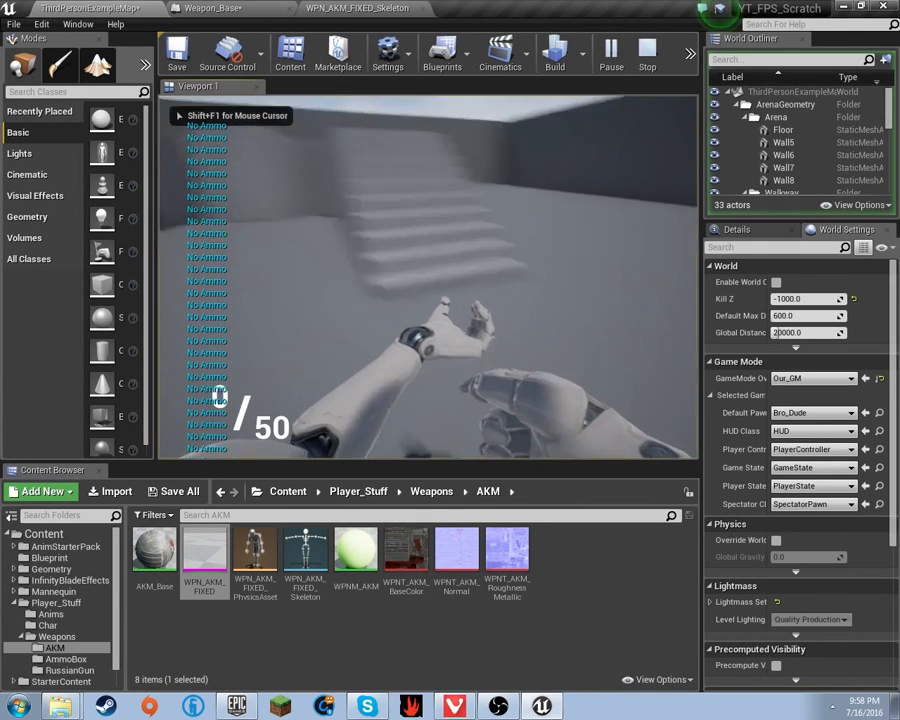
key("w")
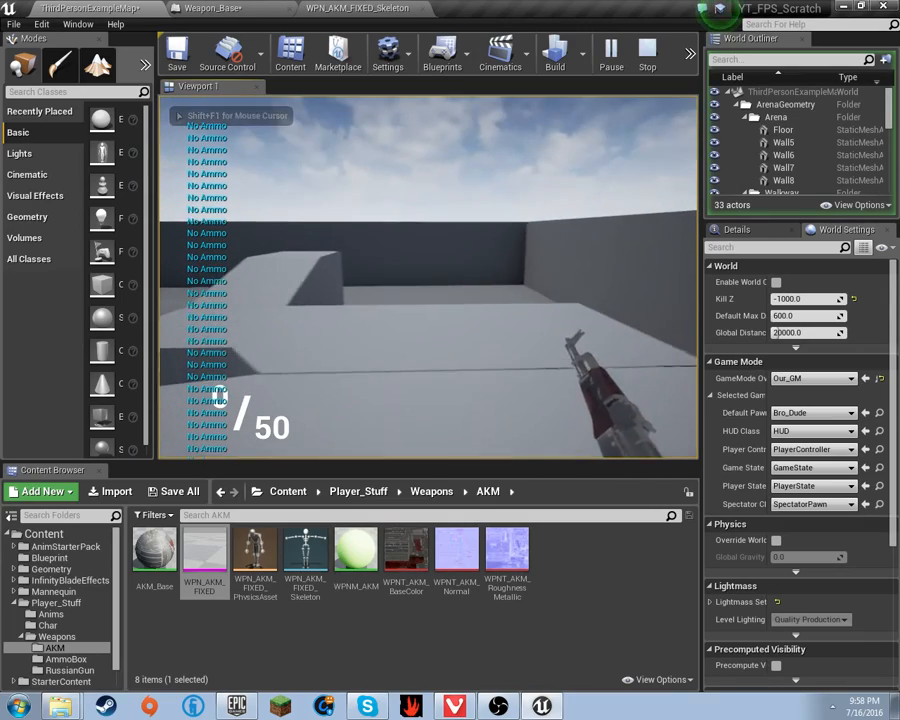
key("r")
left_click(428, 278)
left_click(428, 278)
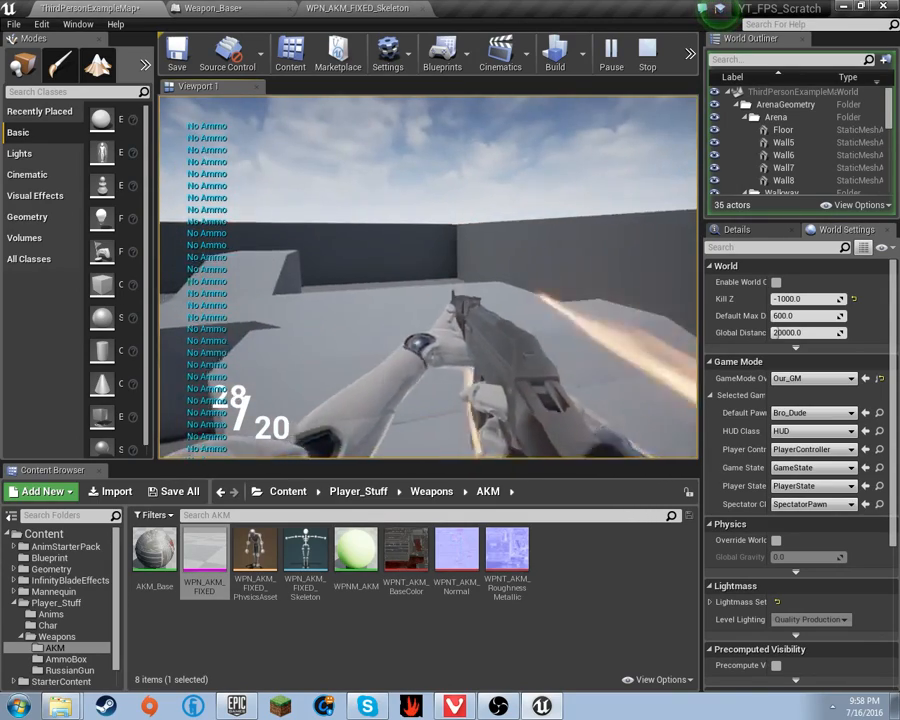
left_click(428, 278)
left_click(428, 278)
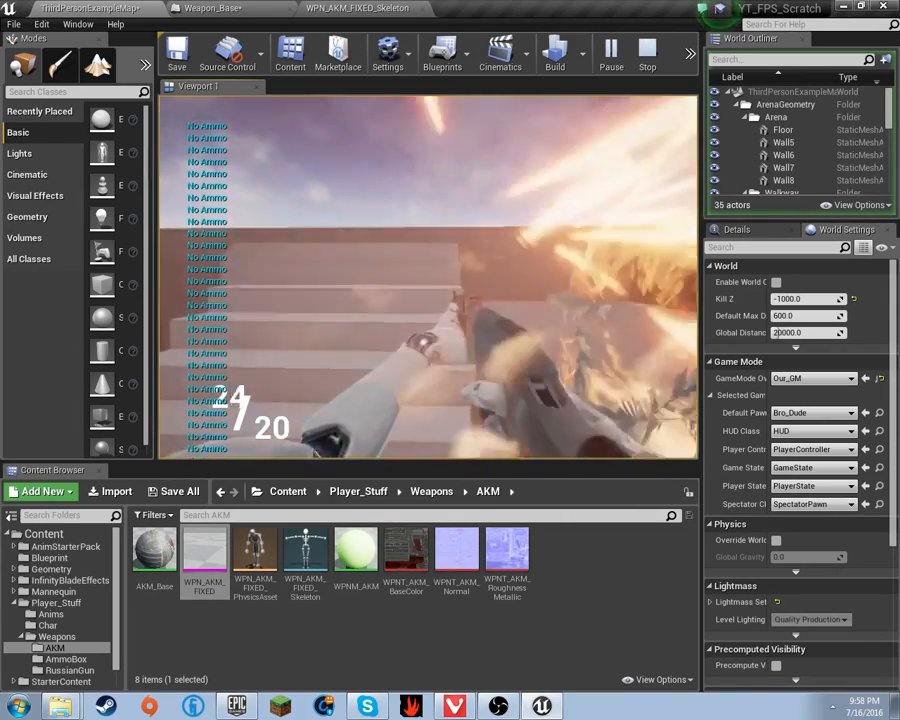
key("Escape")
- Inspect and nudge the Muzzel socket in the AKM skeleton, then dock Weapon_Base into the main window
left_click(312, 7)
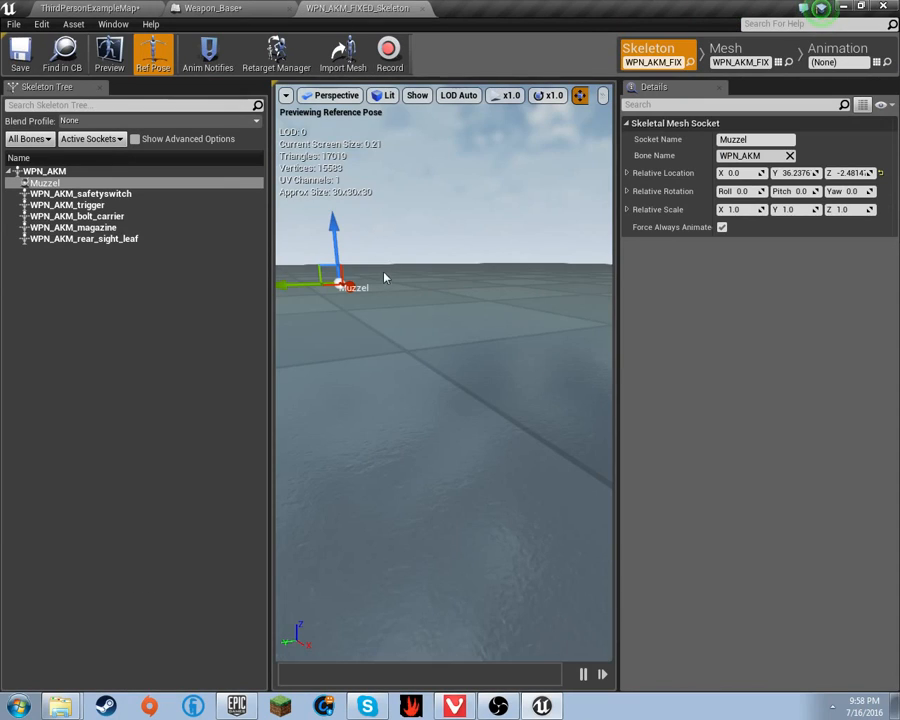
right_click_drag(413, 287, 488, 358)
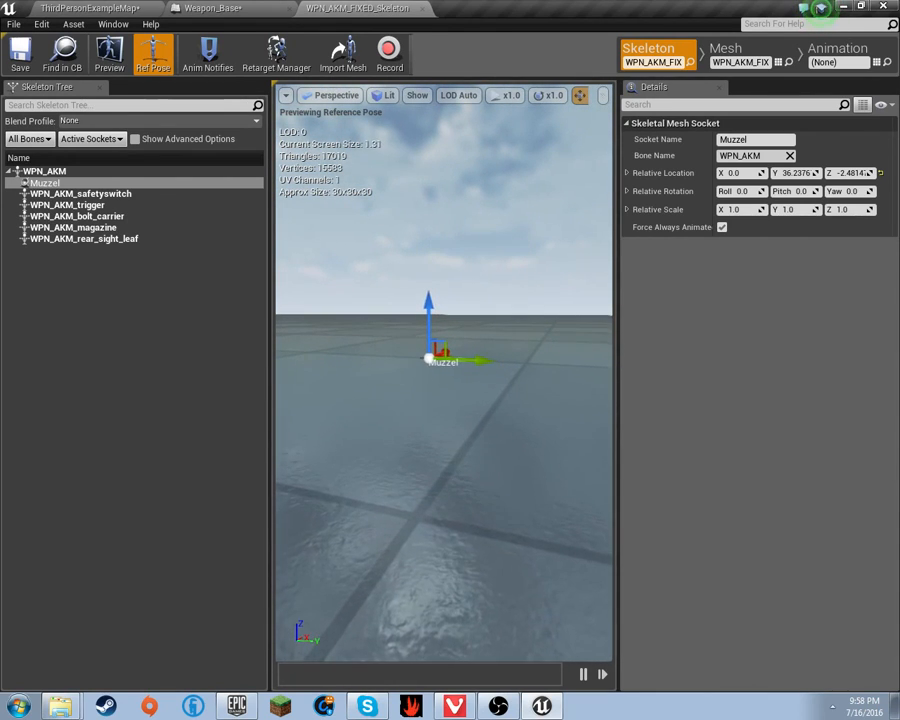
left_click_drag(476, 360, 498, 366)
left_click(500, 374)
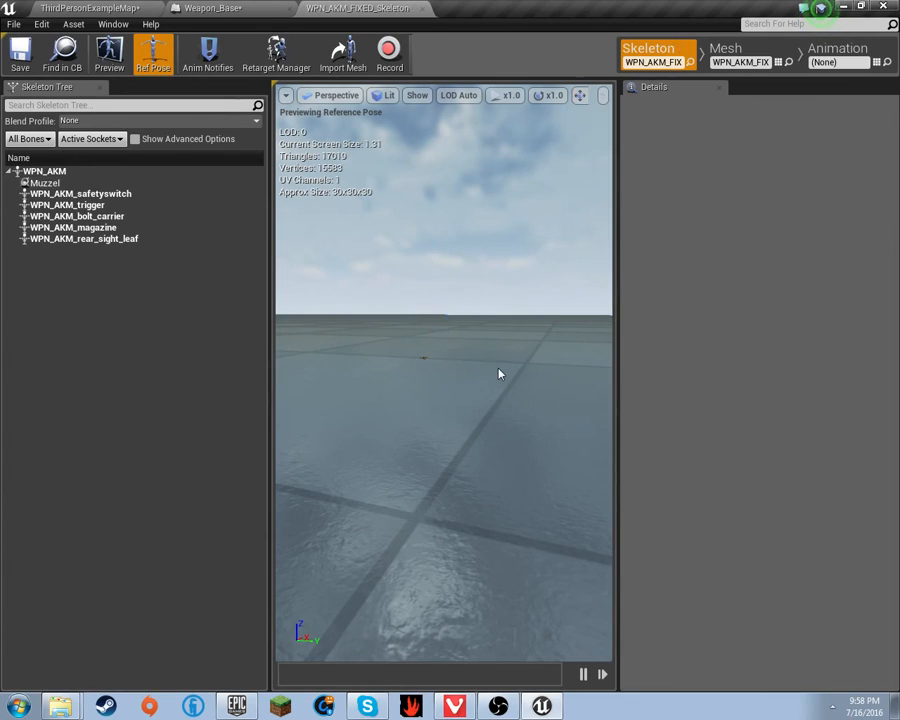
left_click(90, 183)
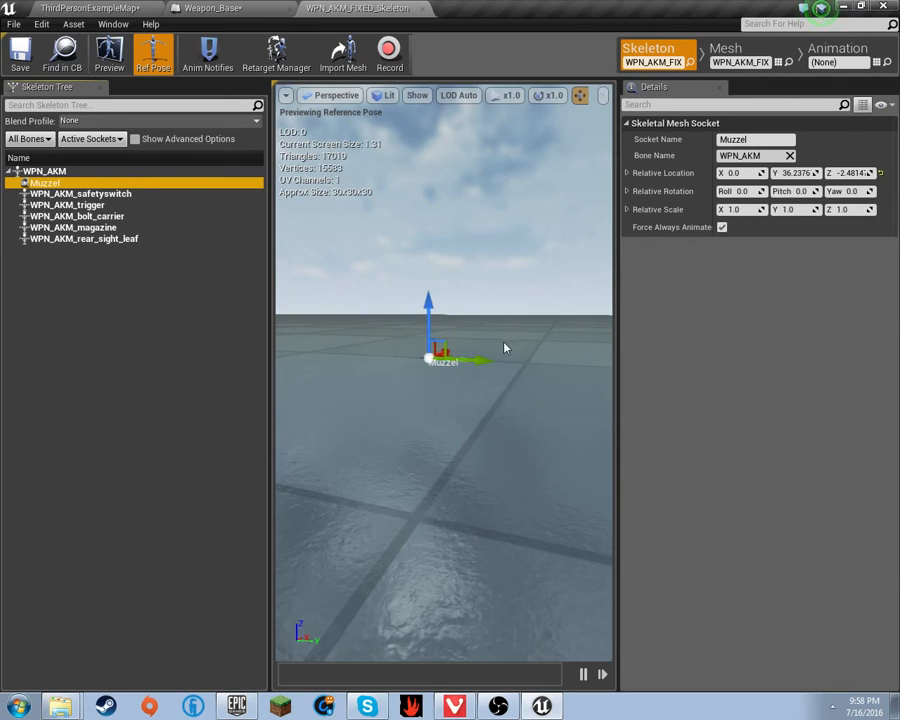
left_click(73, 8)
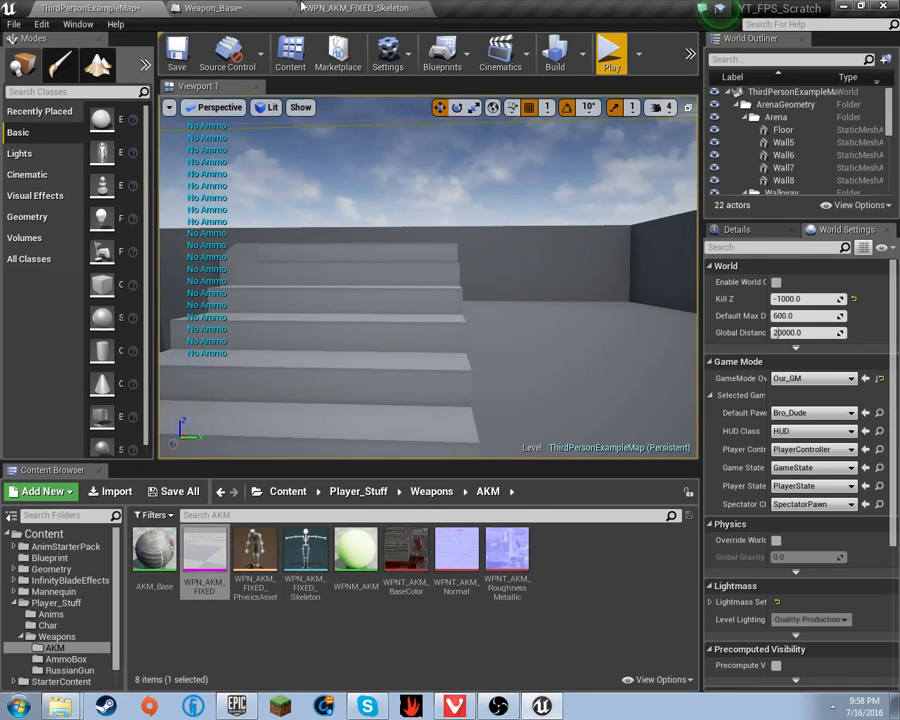
left_click(240, 7)
left_click_drag(262, 19, 207, 7)
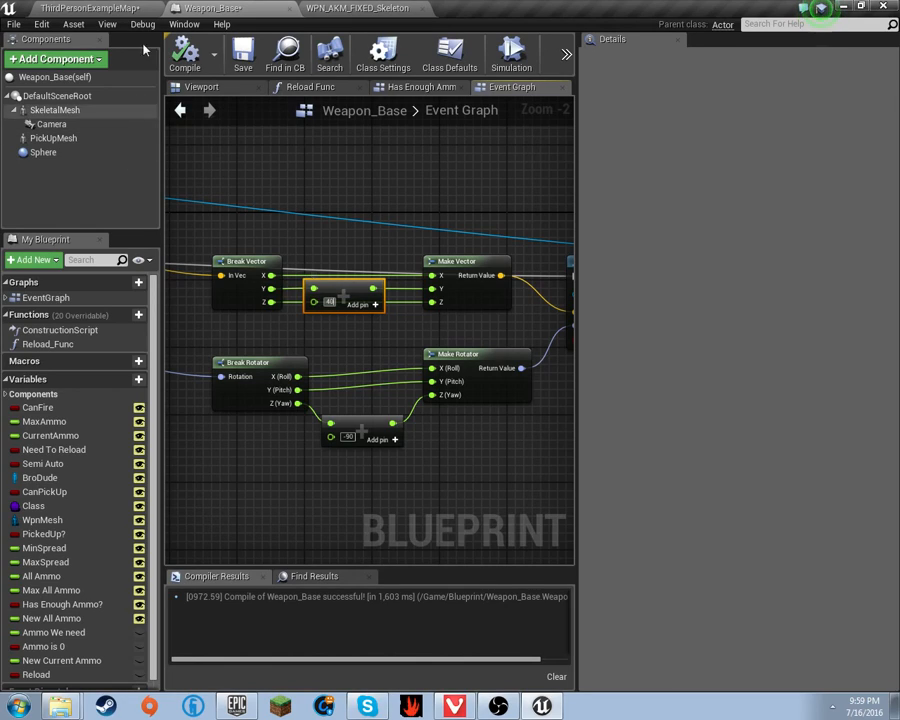
- Compile Weapon_Base and save the blueprint and map with Ctrl+Shift+S
left_click(179, 55)
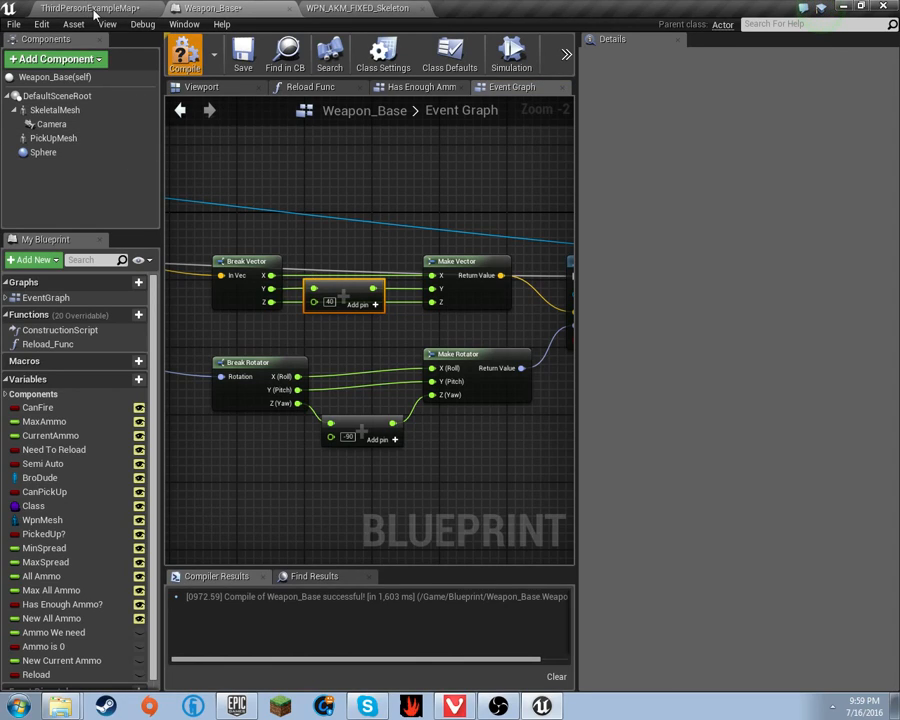
key("ctrl+shift+s")
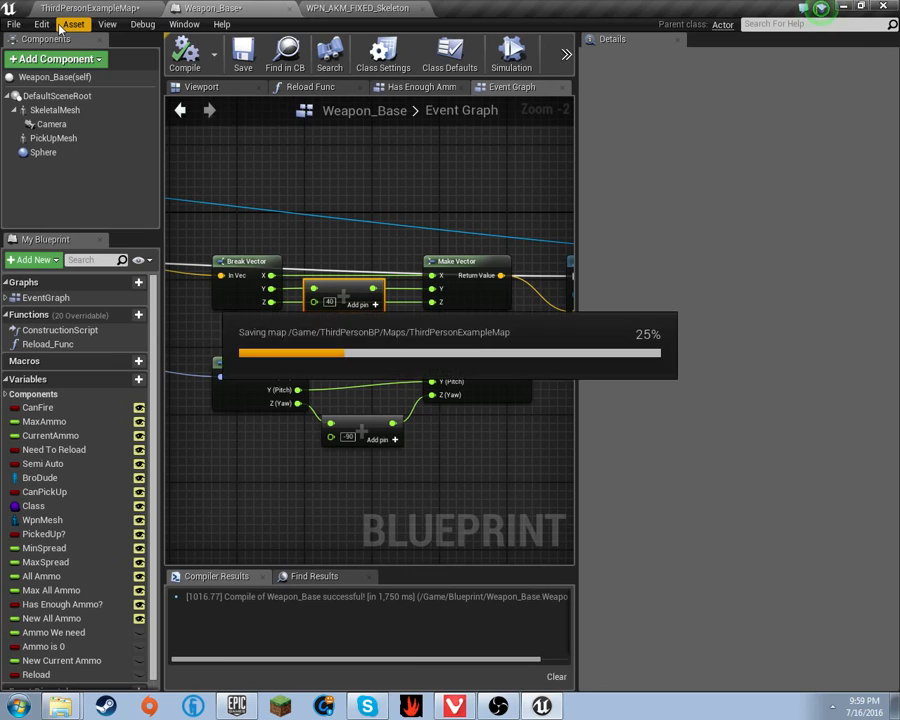
left_click(95, 9)
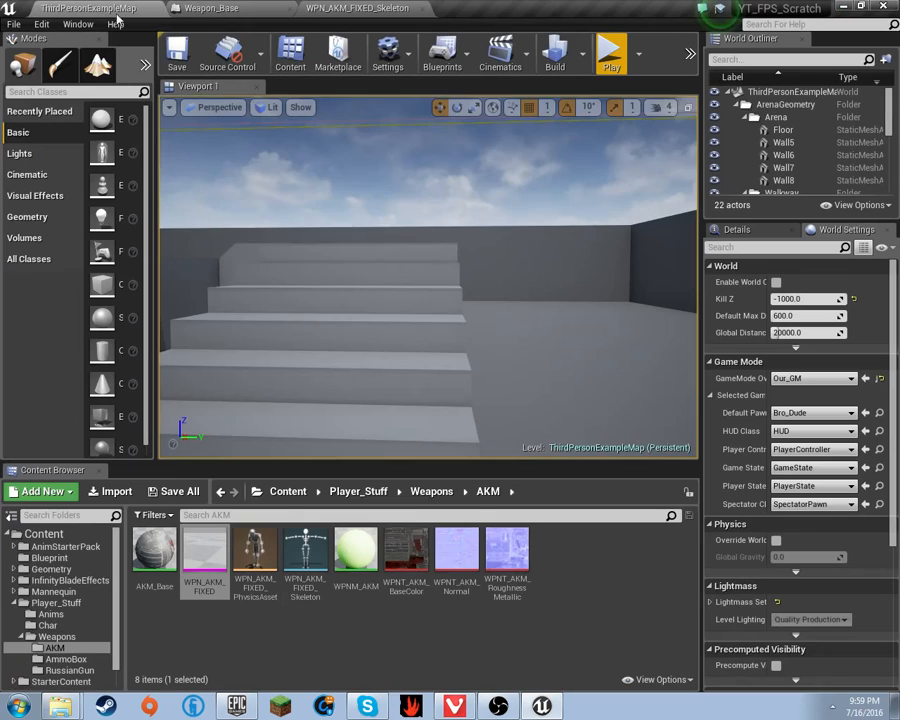
- Play the level, reload the AKM, and fire repeatedly at the wall to check the 40-offset flash
left_click(611, 52)
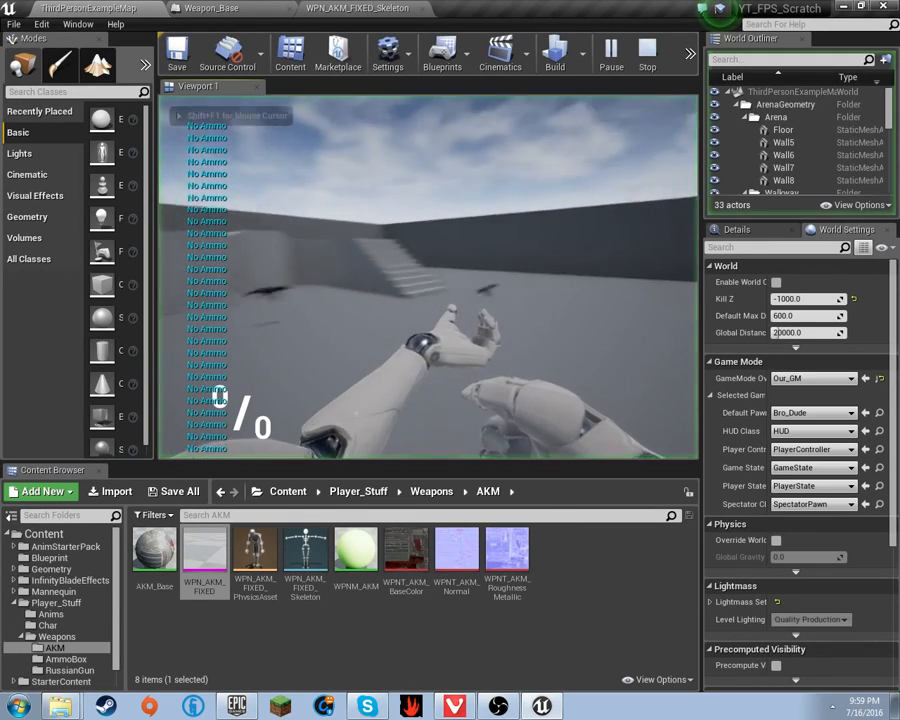
key("w")
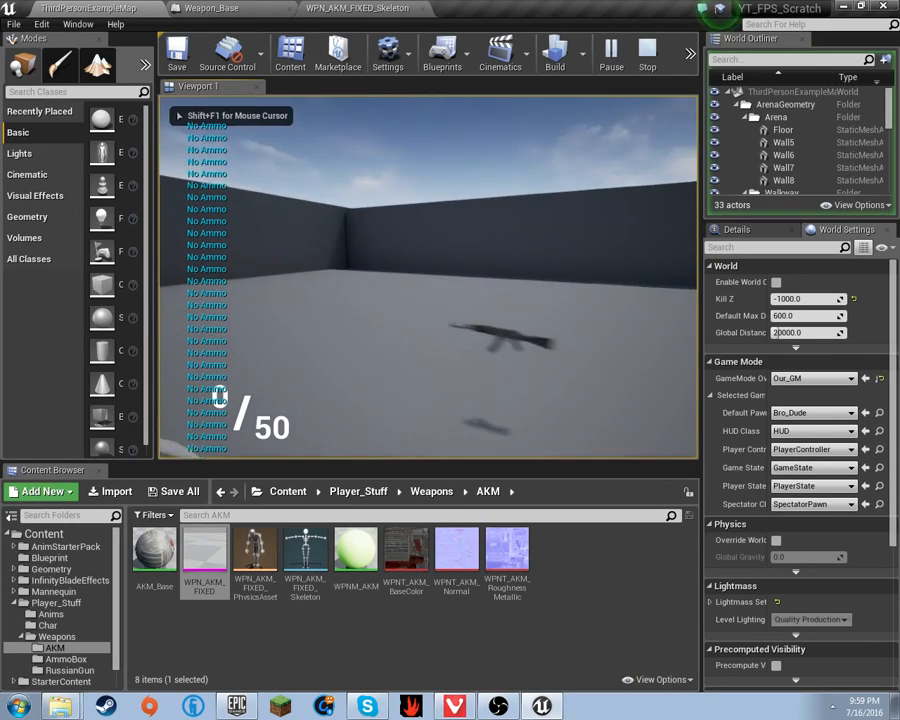
key("r")
left_click(428, 277)
left_click(428, 277)
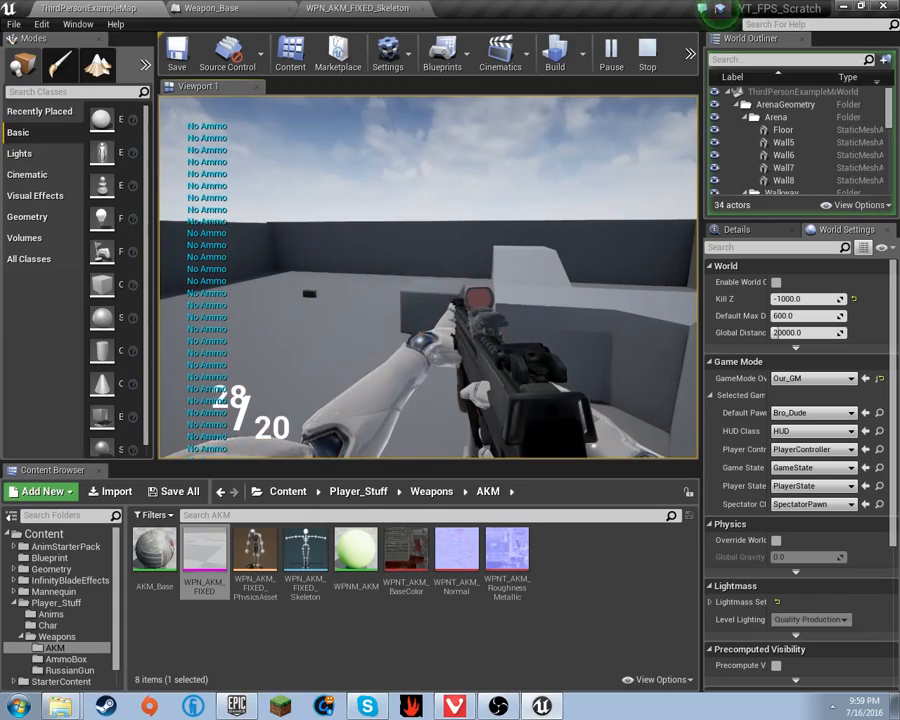
left_click(428, 277)
left_click(428, 277)
left_click(428, 277)
left_click(428, 277)
left_click(428, 277)
left_click(428, 277)
key("Escape")
- Change the add node's offset value to -40 in Weapon_Base
left_click_drag(235, 8, 308, 77)
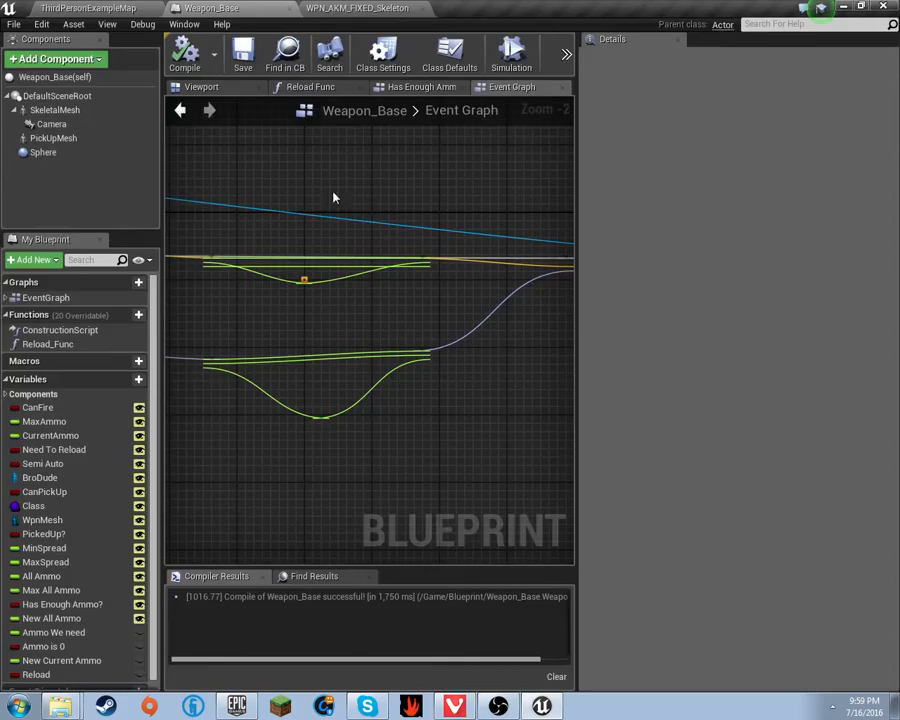
left_click(535, 371)
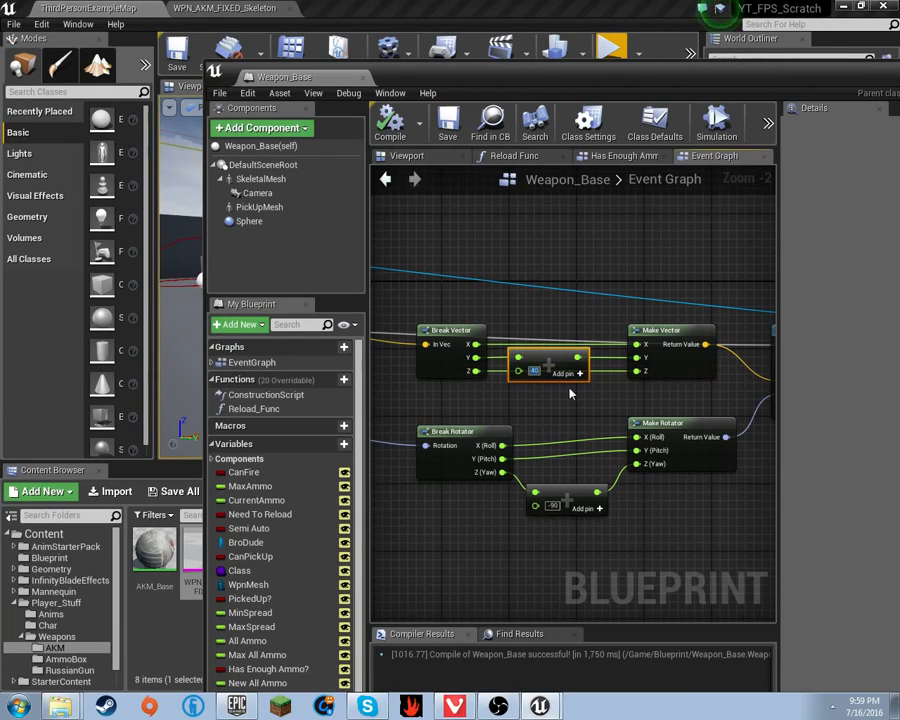
type("-40")
key("Return")
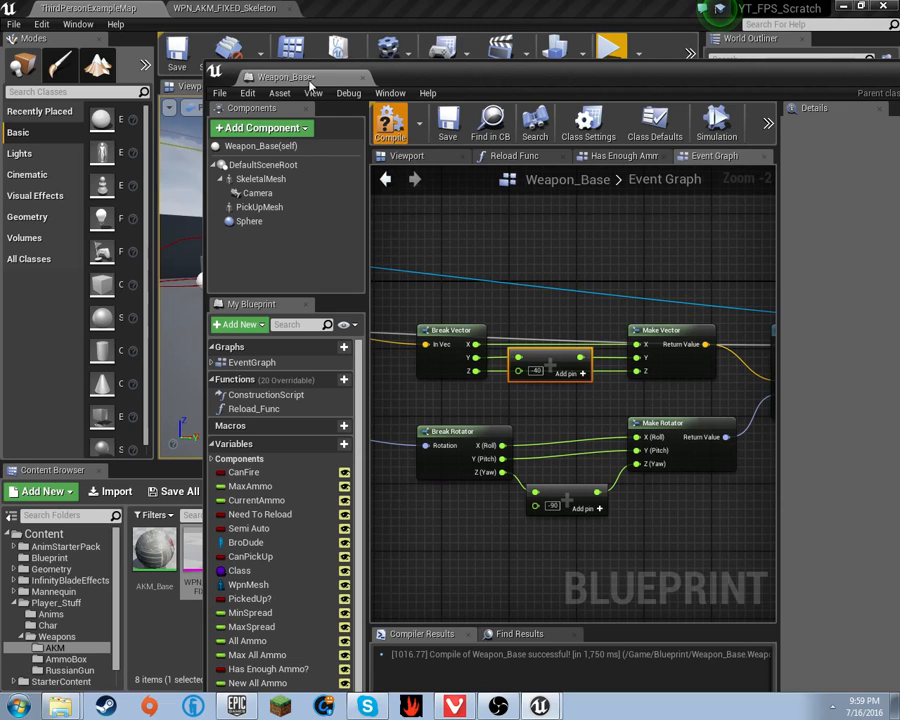
left_click_drag(282, 77, 200, 9)
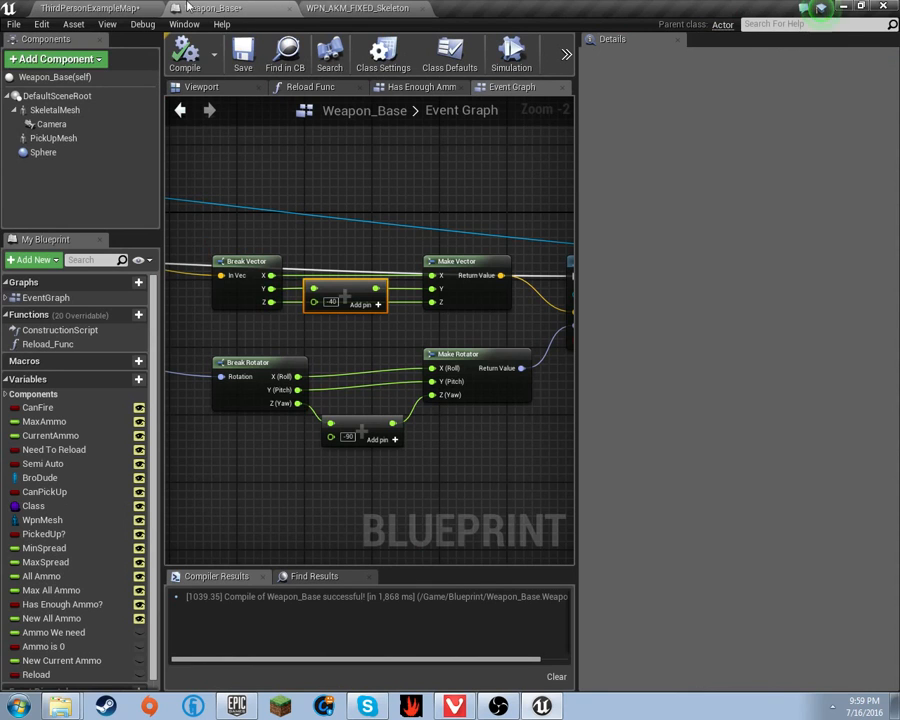
- Play the level, pick up and reload the AKM, and fire two shots to check the flash
left_click(131, 6)
left_click(608, 53)
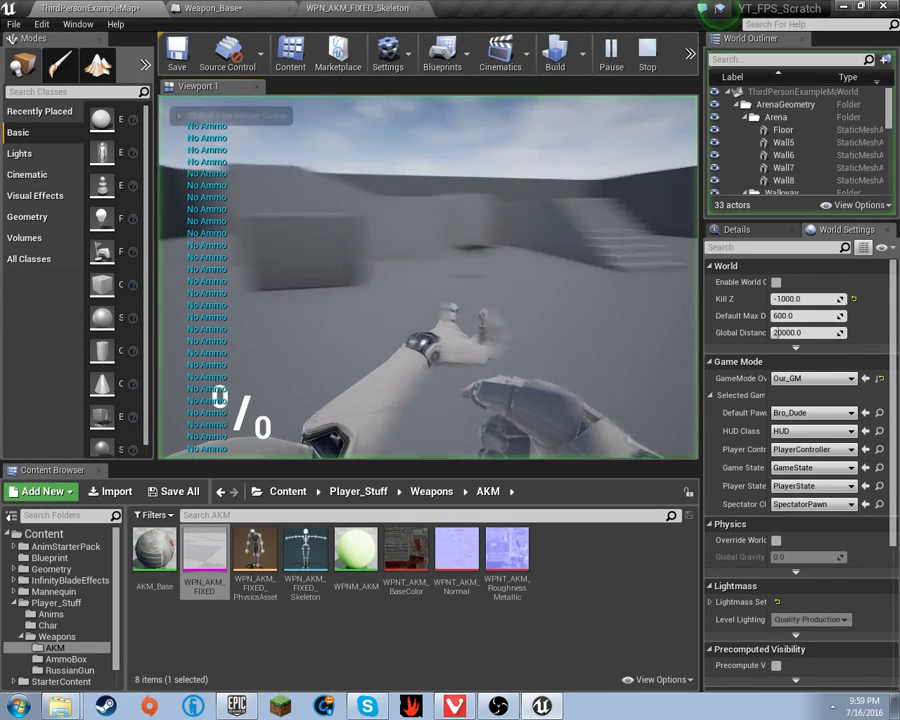
key("w")
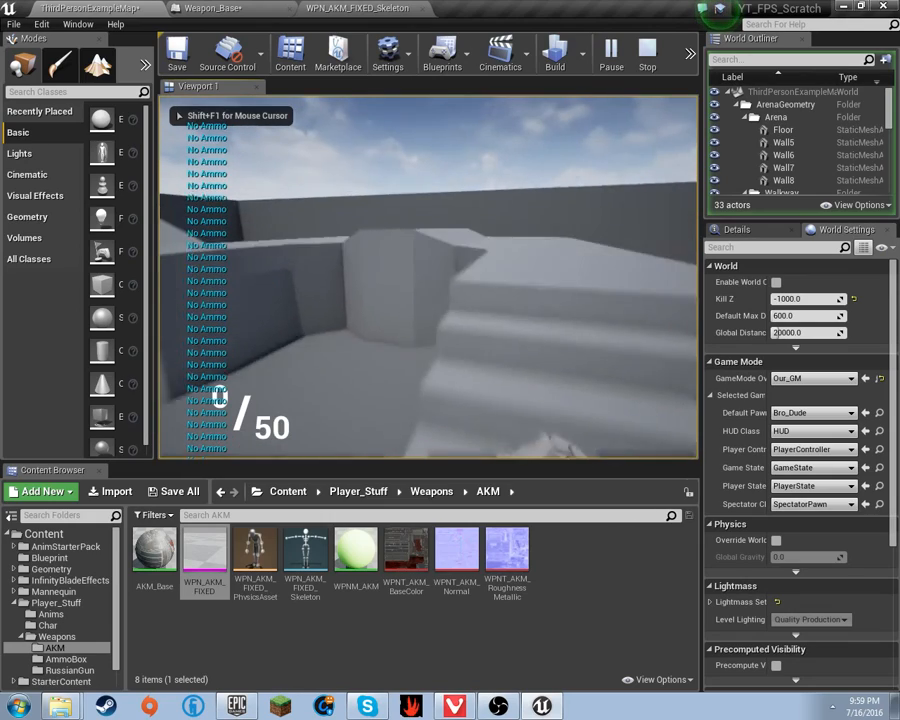
key("r")
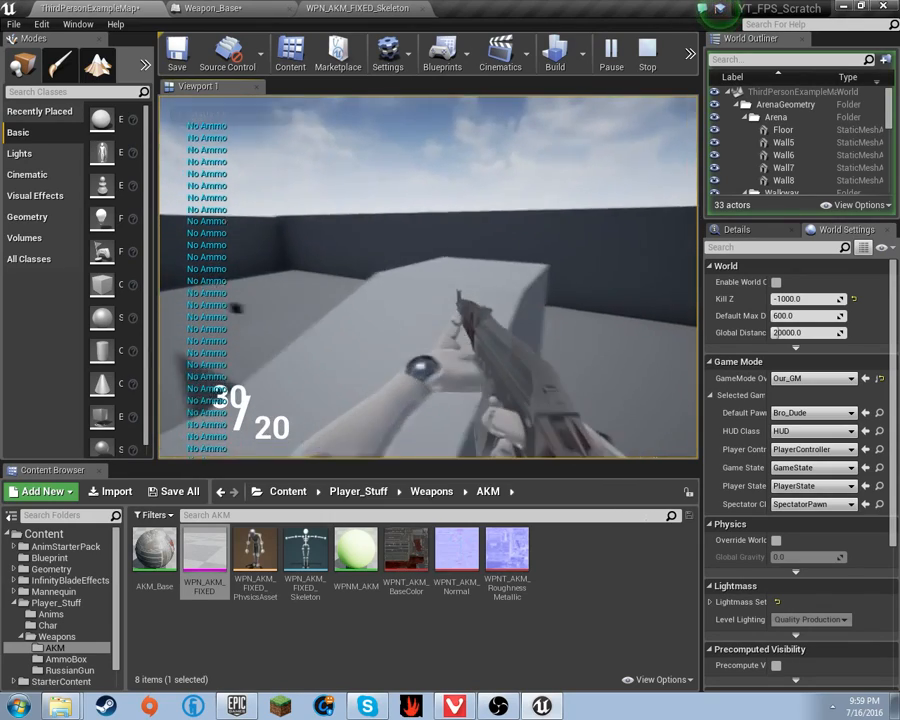
left_click(428, 277)
left_click(428, 277)
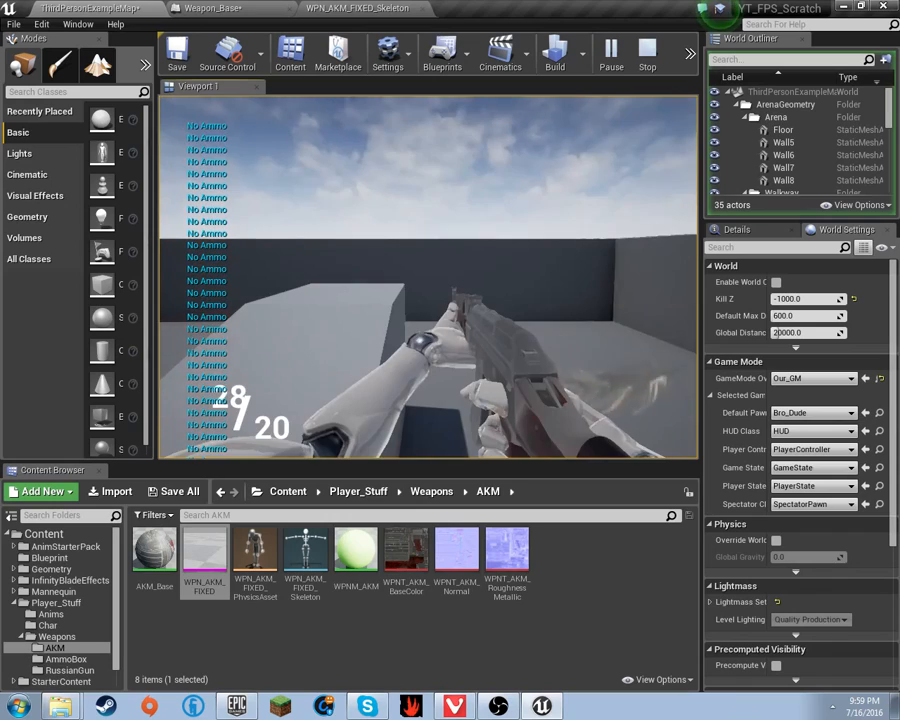
key("Escape")
- Set the add node's offset to -120 and compile Weapon_Base
left_click(241, 6)
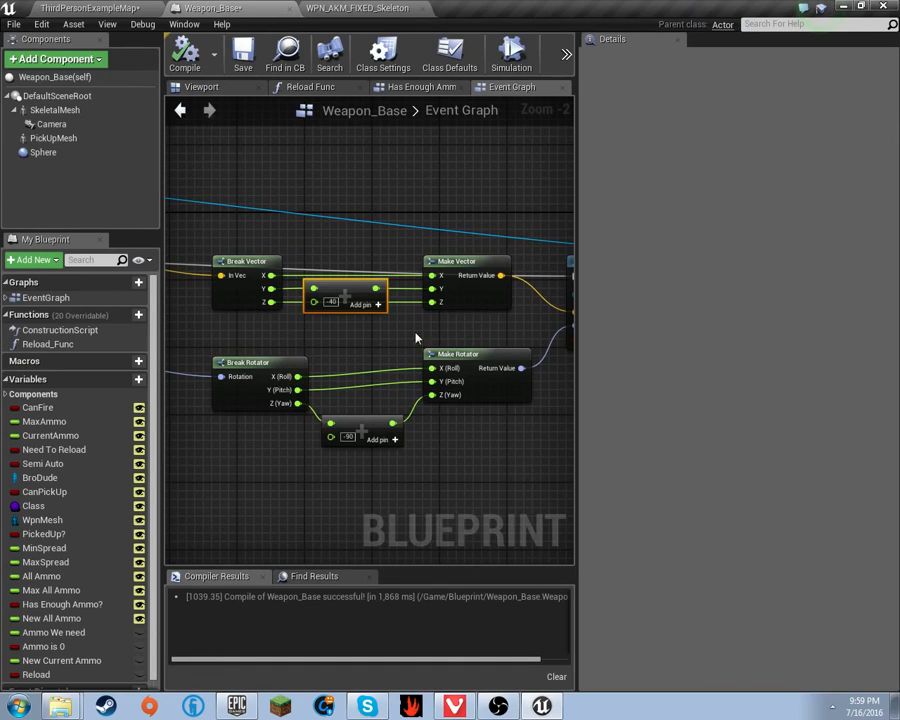
left_click(332, 302)
type("-100")
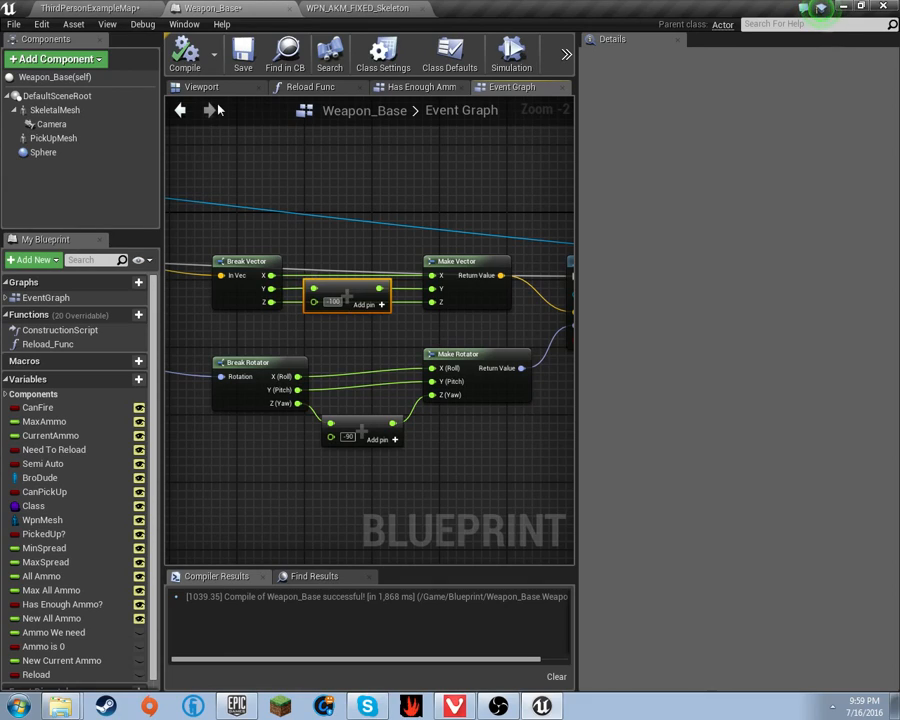
type("20")
left_click(175, 45)
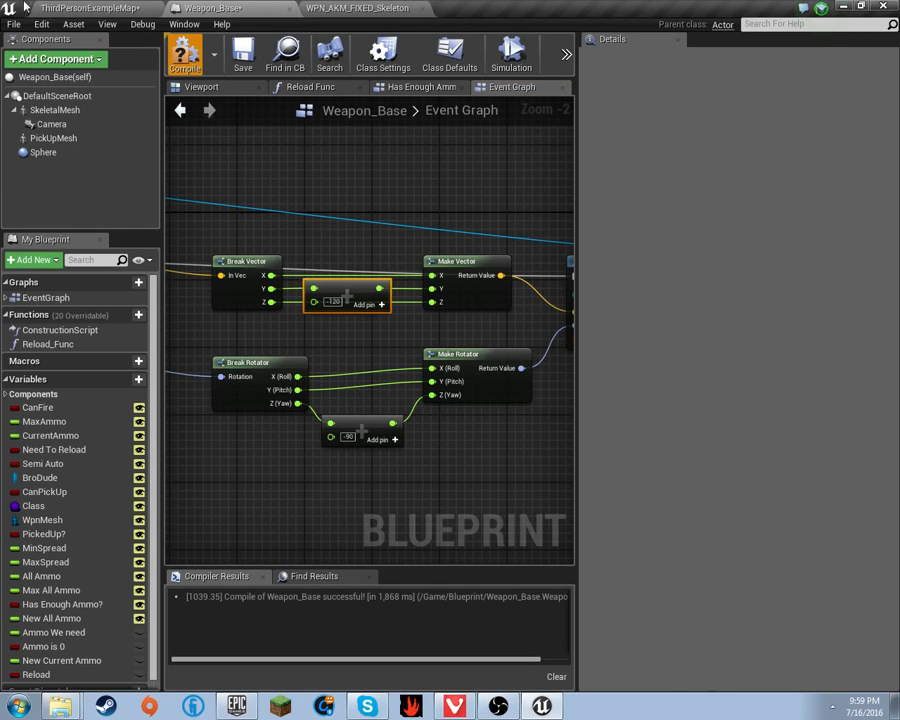
- Play-test again, firing six AKM shots to watch the muzzle flashes, then return to the Weapon_Base graph
left_click(93, 8)
left_click(612, 56)
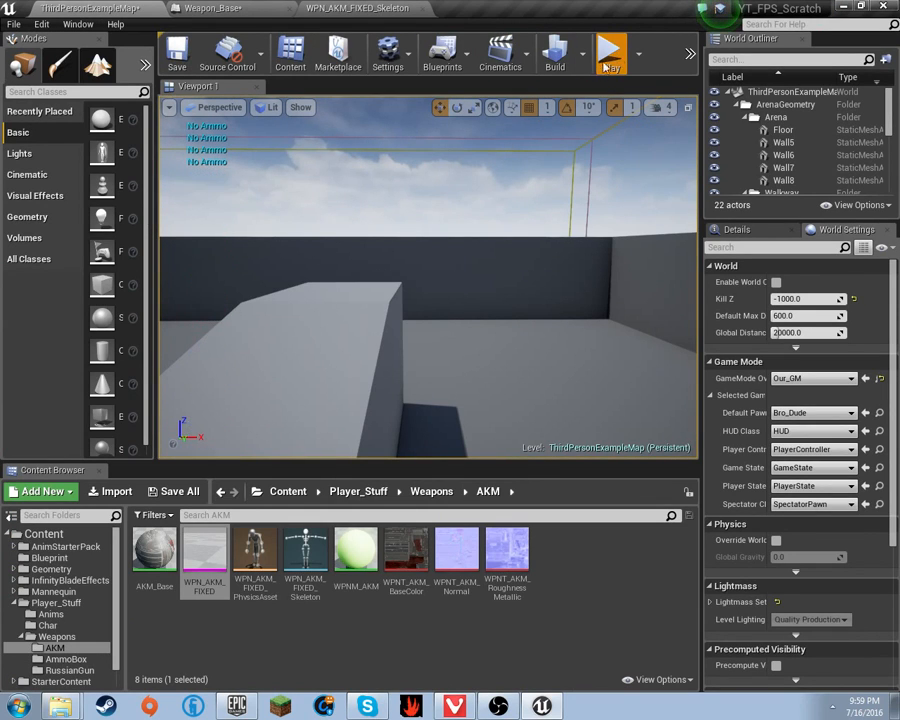
key("w")
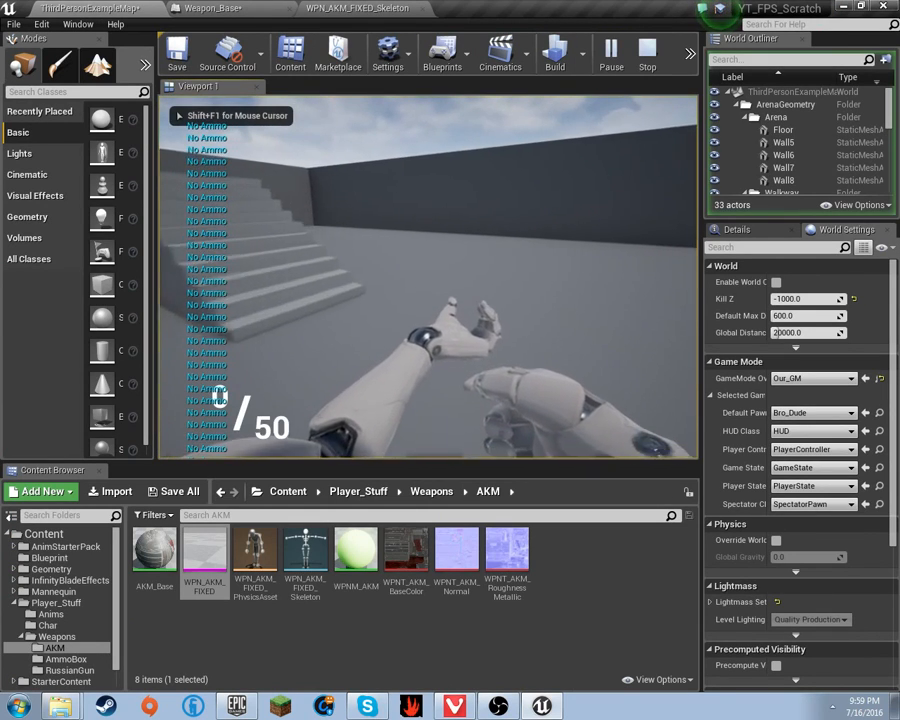
key("w")
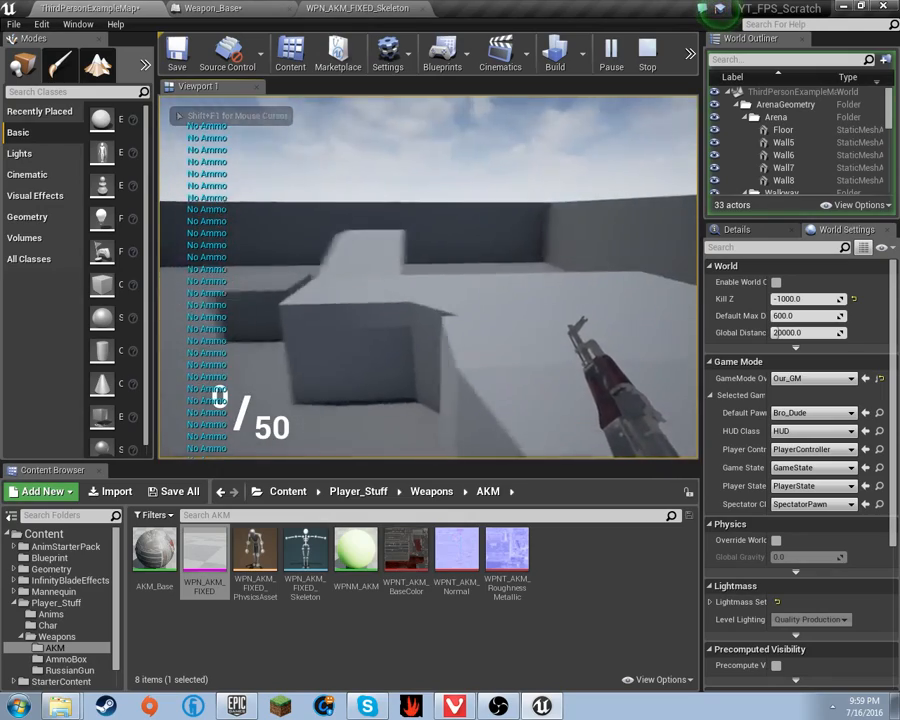
key("r")
left_click(429, 277)
left_click(429, 277)
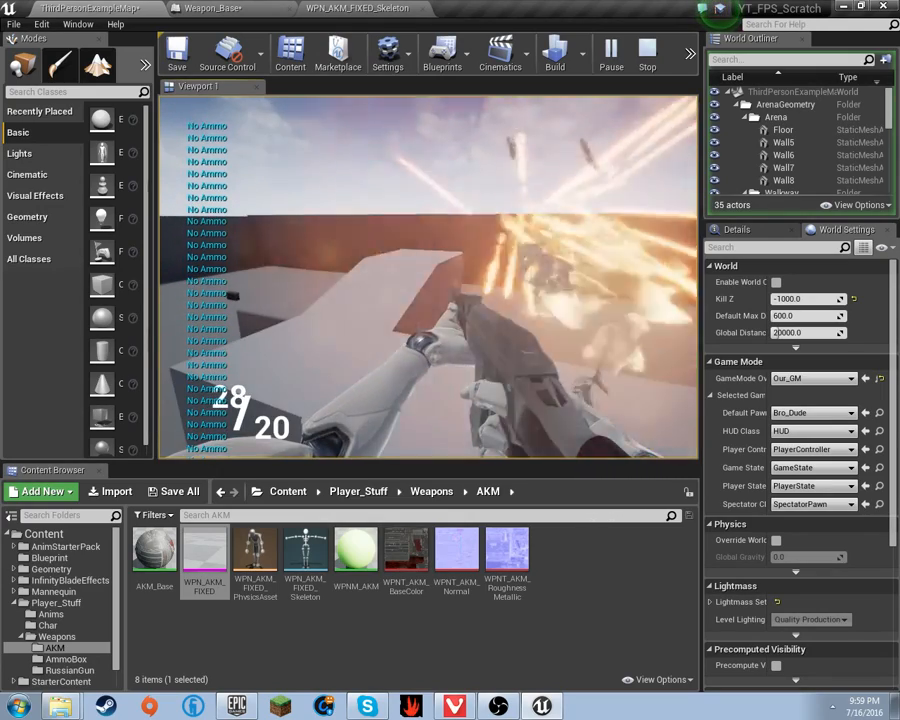
left_click(429, 277)
left_click(429, 277)
left_click(429, 277)
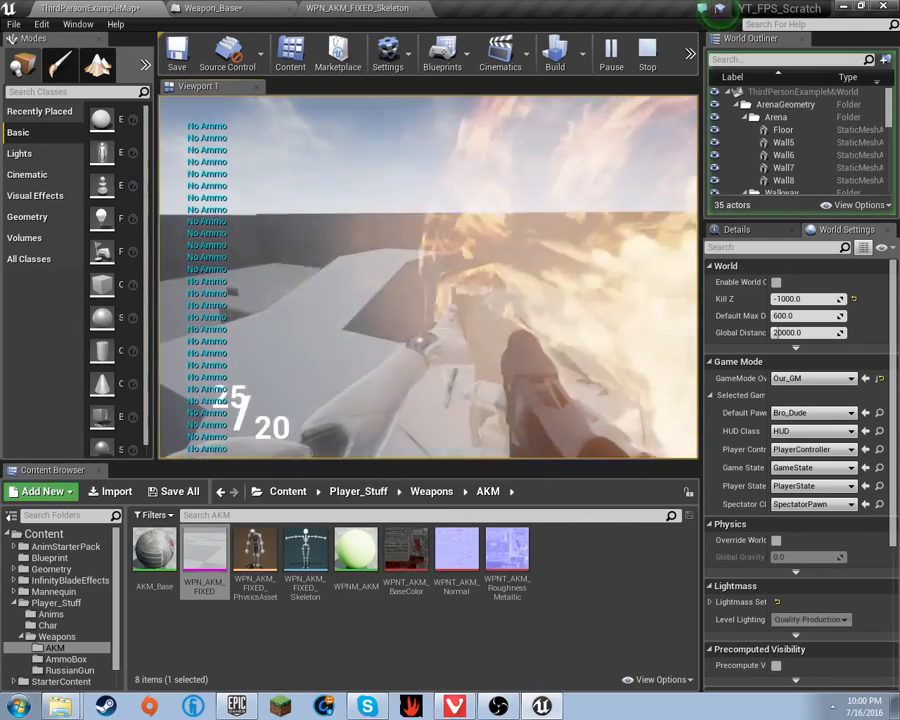
left_click(429, 277)
key("Escape")
left_click(357, 8)
left_click(222, 8)
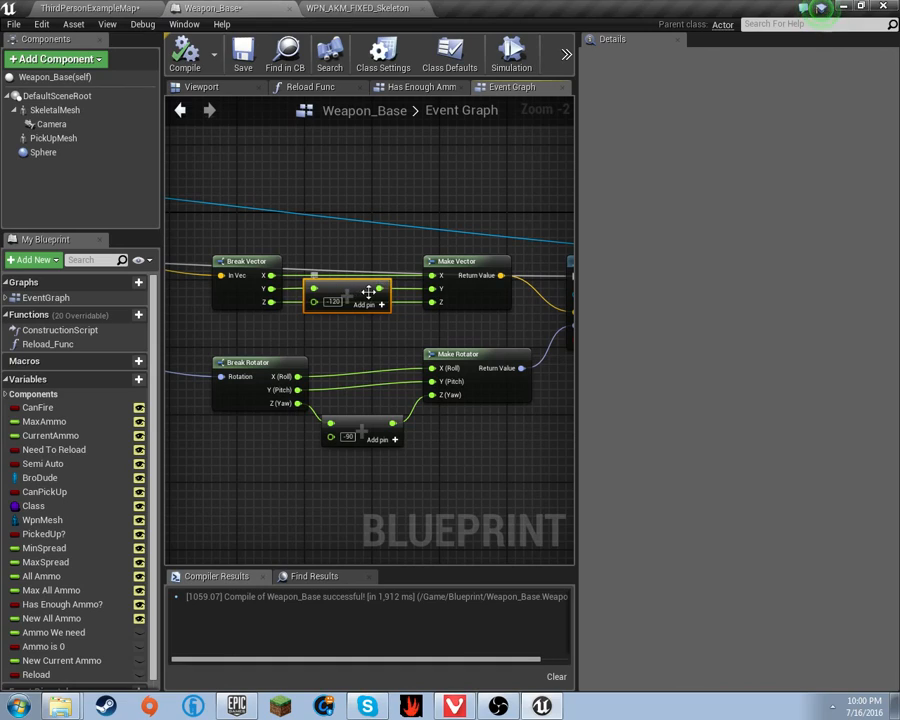
- Delete the -120 Add node plus Break Vector and Make Vector, keeping the yaw offset at 90
key("Delete")
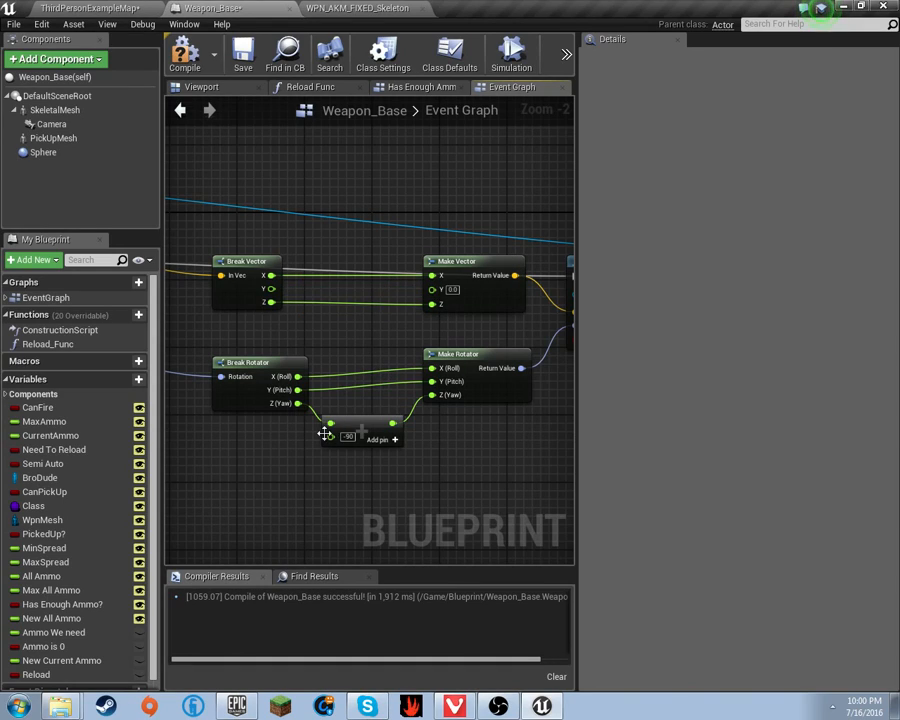
key("Return")
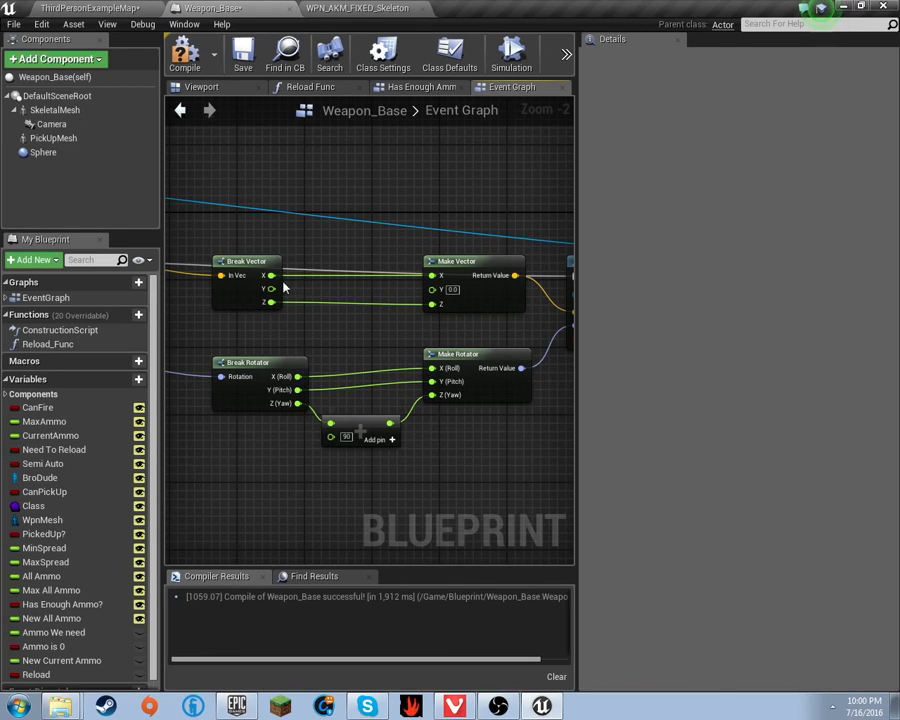
right_click_drag(376, 322, 267, 304)
left_click_drag(232, 220, 398, 275)
right_click_drag(281, 238, 412, 248)
left_click_drag(255, 201, 485, 336)
key("Delete")
- Wire the socket location directly into Spawn Emitter's Location, then bring up the AKM skeleton
right_click_drag(190, 271, 233, 265)
left_click_drag(233, 265, 548, 298)
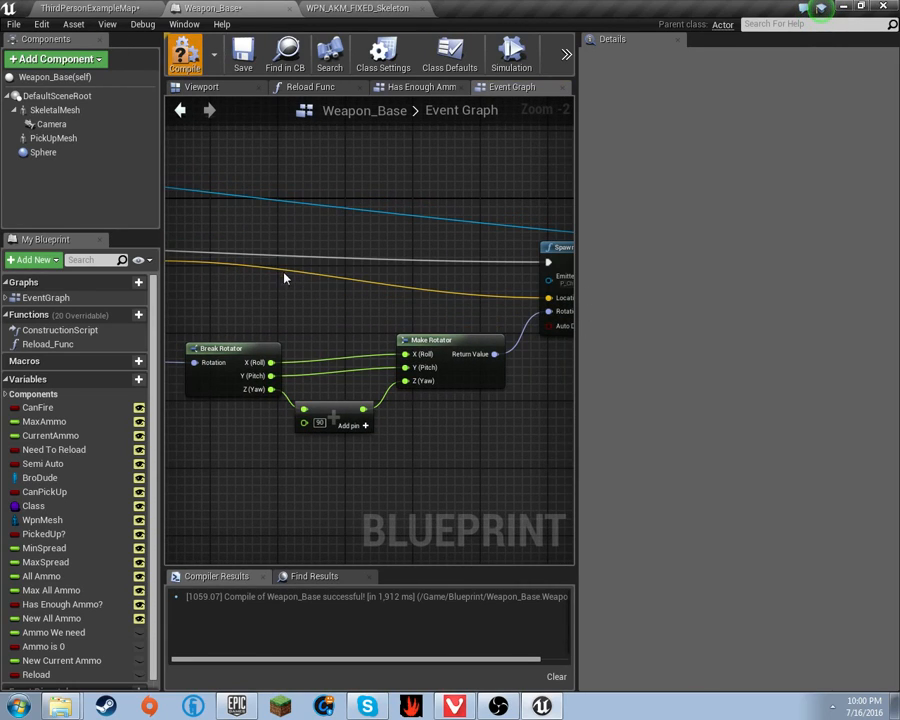
left_click(376, 8)
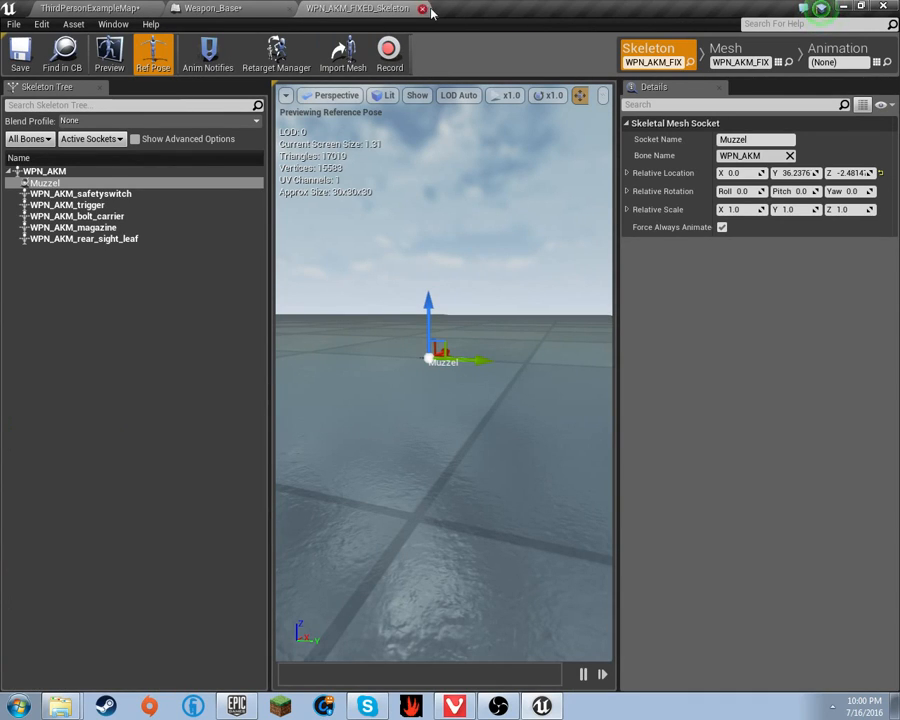
- Close the AKM skeleton, open the InfinityBladeEffects folder, and filter its assets by 'muzz'
left_click(422, 8)
left_click(90, 8)
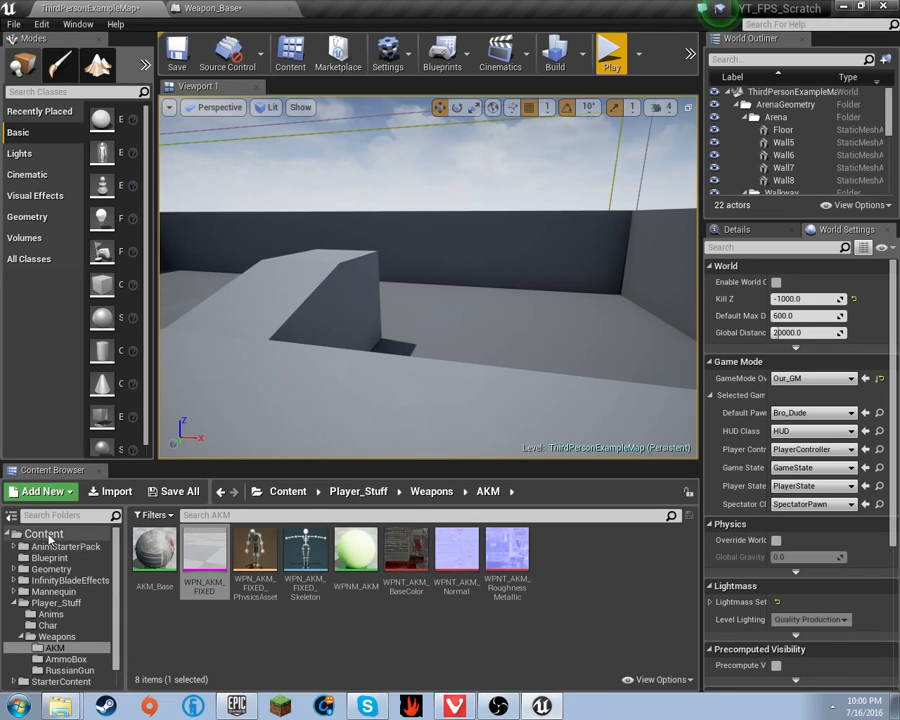
scroll(70, 590, "down", 1)
left_click(84, 560)
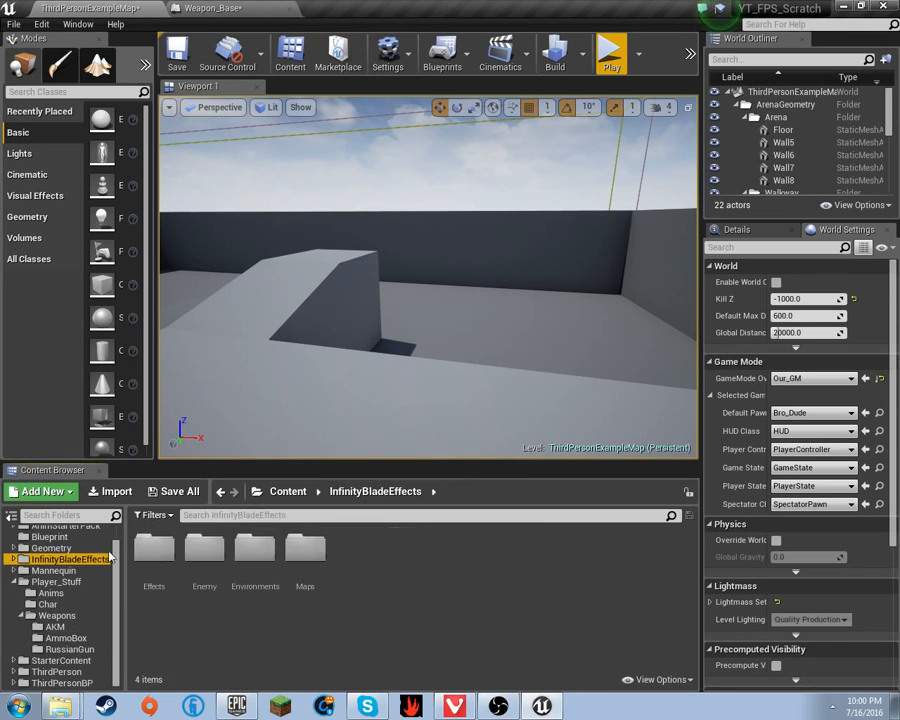
left_click(208, 516)
type("d")
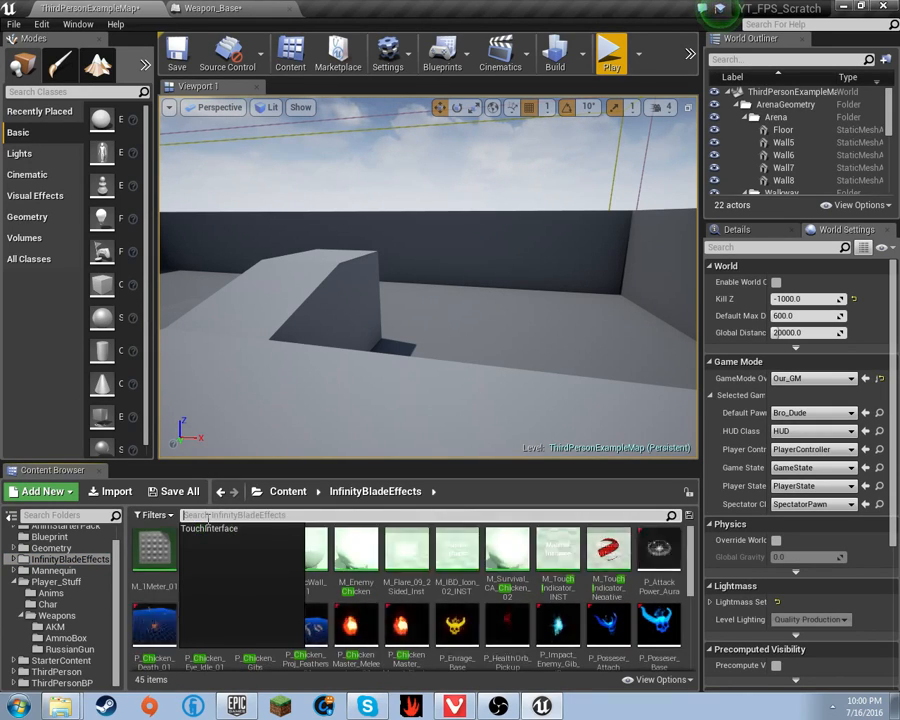
key("BackSpace")
type("muzz")
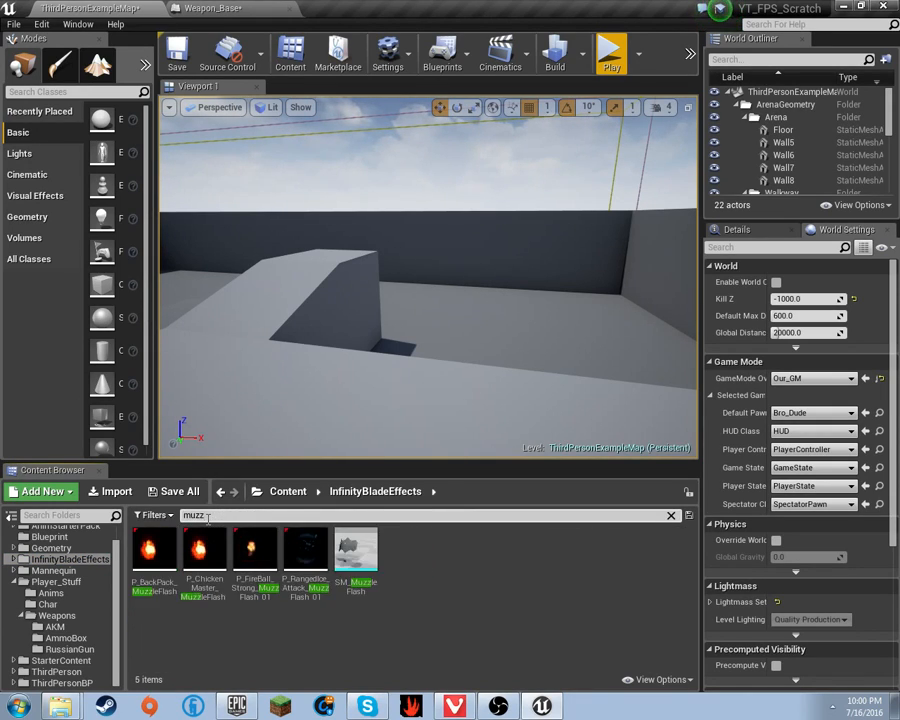
- Open P_ChickenMaster_MuzzleFlash in Cascade, look over its emitters, and select the fireballs Initial Size module
double_click(203, 585)
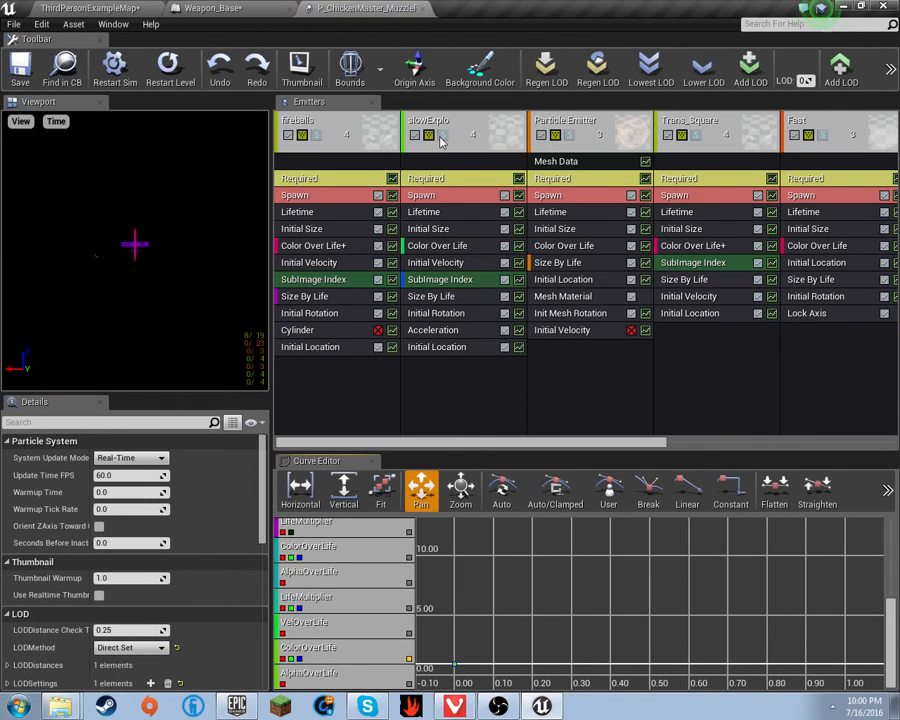
left_click_drag(398, 439, 707, 396)
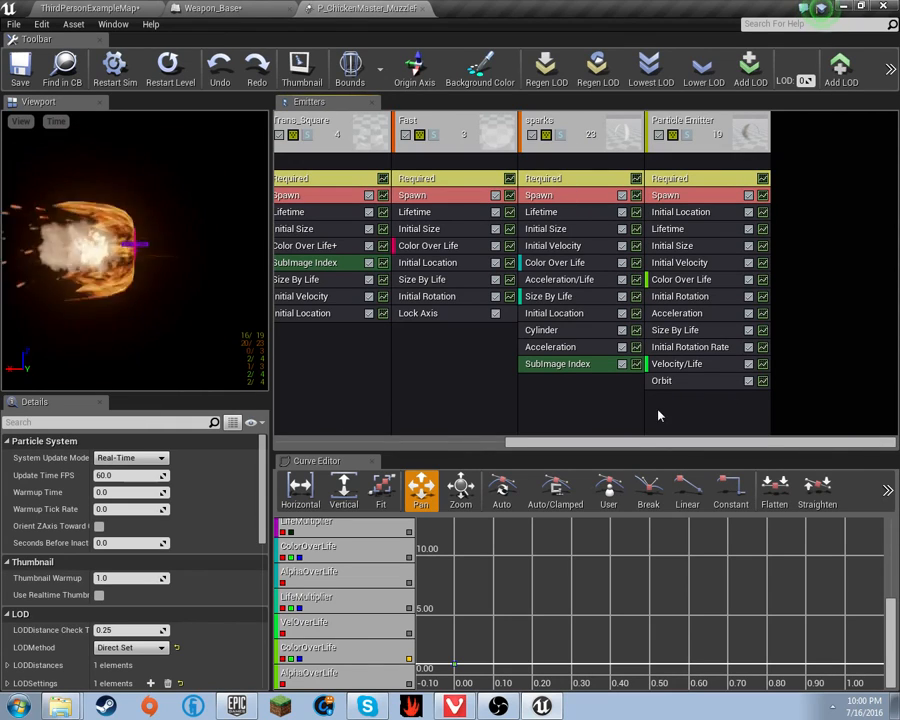
left_click_drag(643, 441, 413, 441)
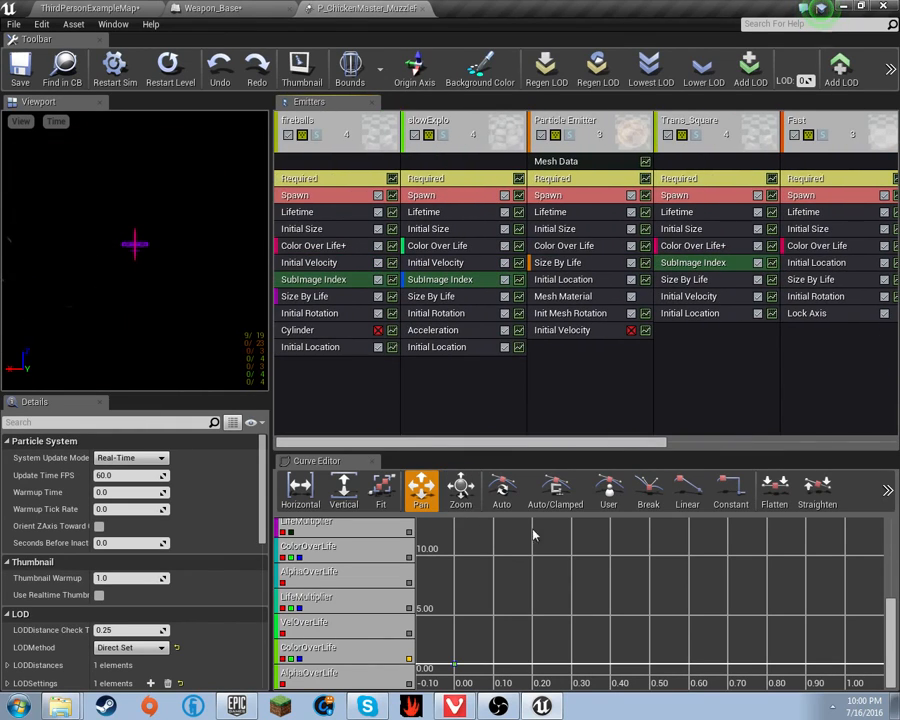
scroll(628, 547, "down", 3)
scroll(566, 572, "up", 3)
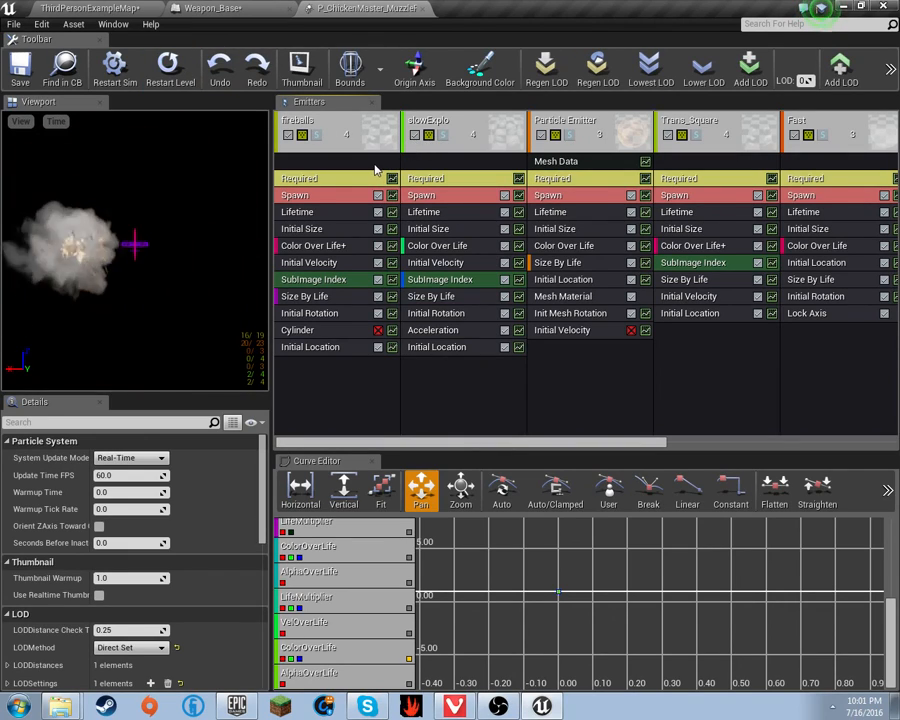
left_click(890, 70)
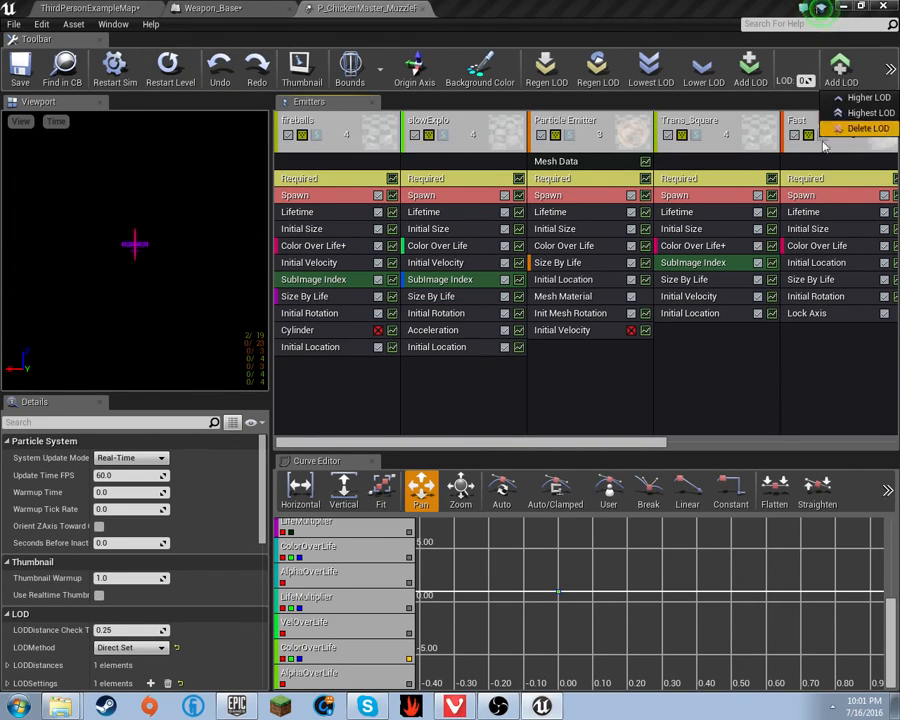
left_click(688, 104)
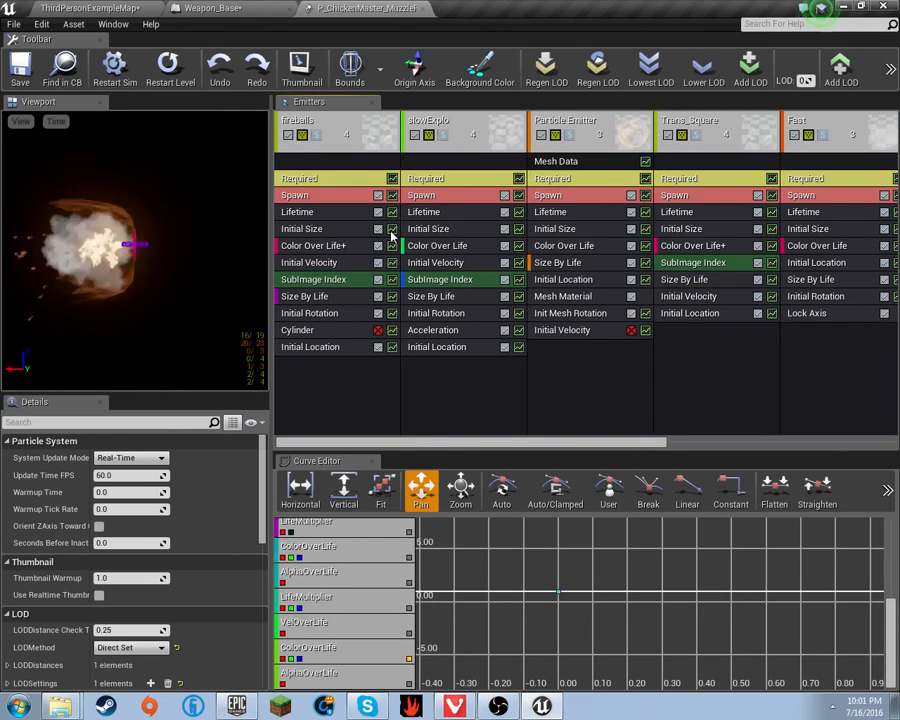
left_click(388, 229)
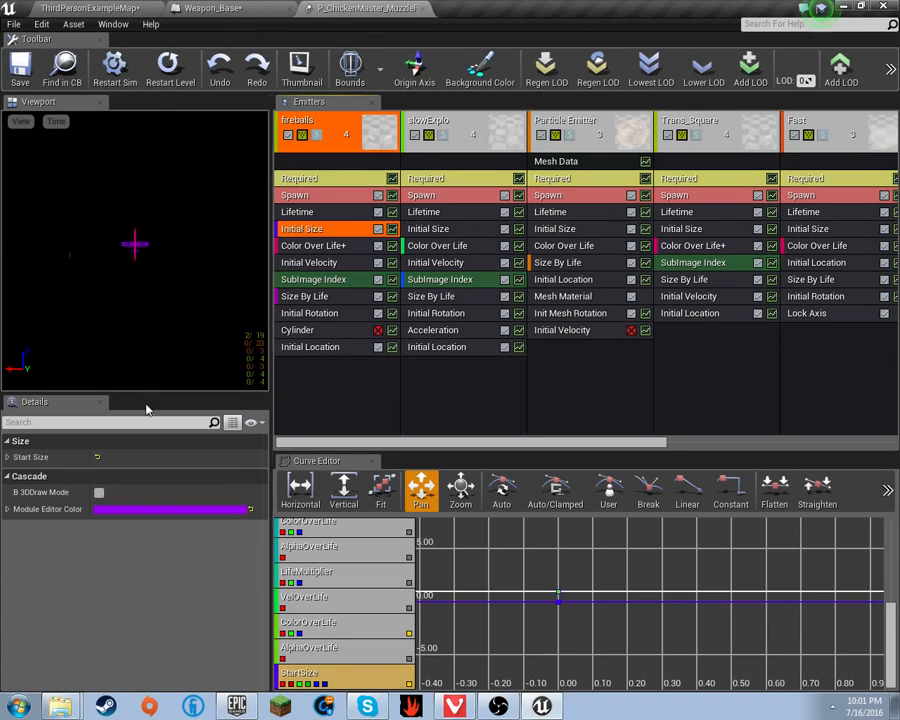
- Lower the fireballs Start Size Max X from 60 and set Min X to 15
left_click(7, 458)
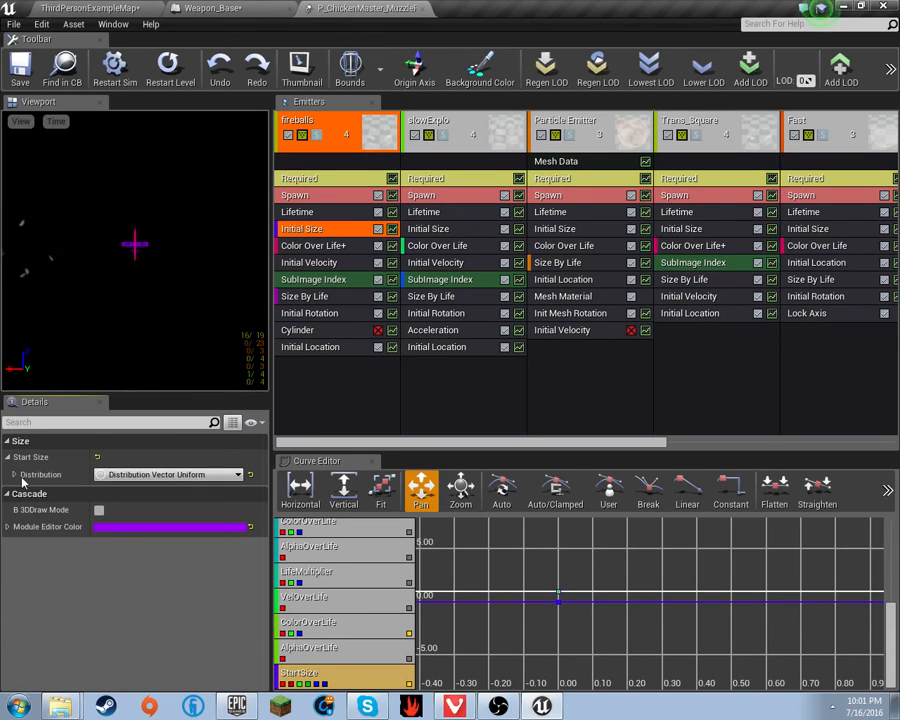
left_click(19, 476)
left_click(126, 492)
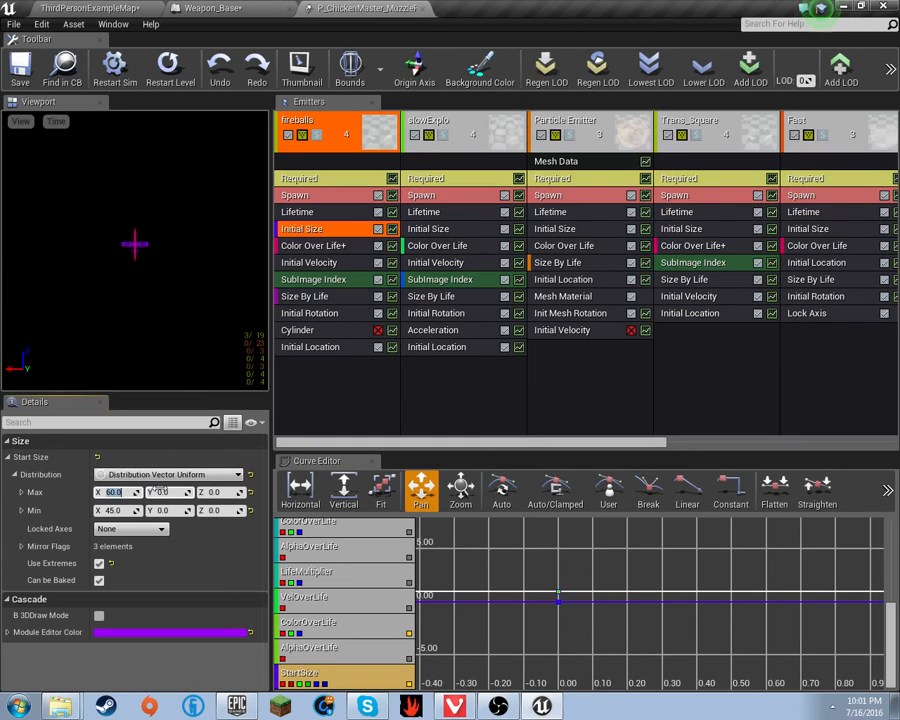
type("45")
left_click(112, 511)
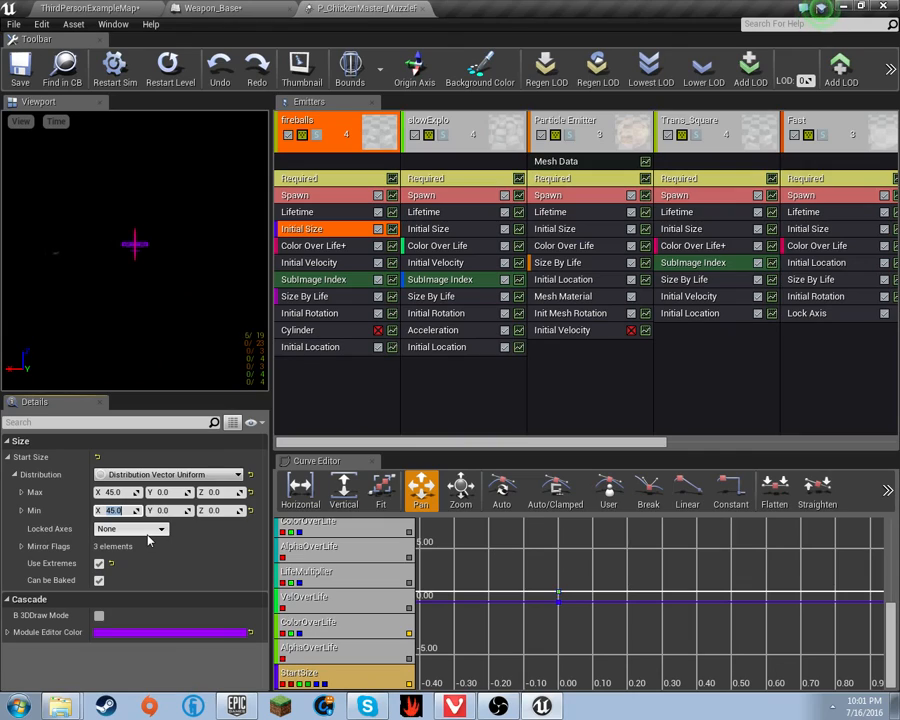
type("15")
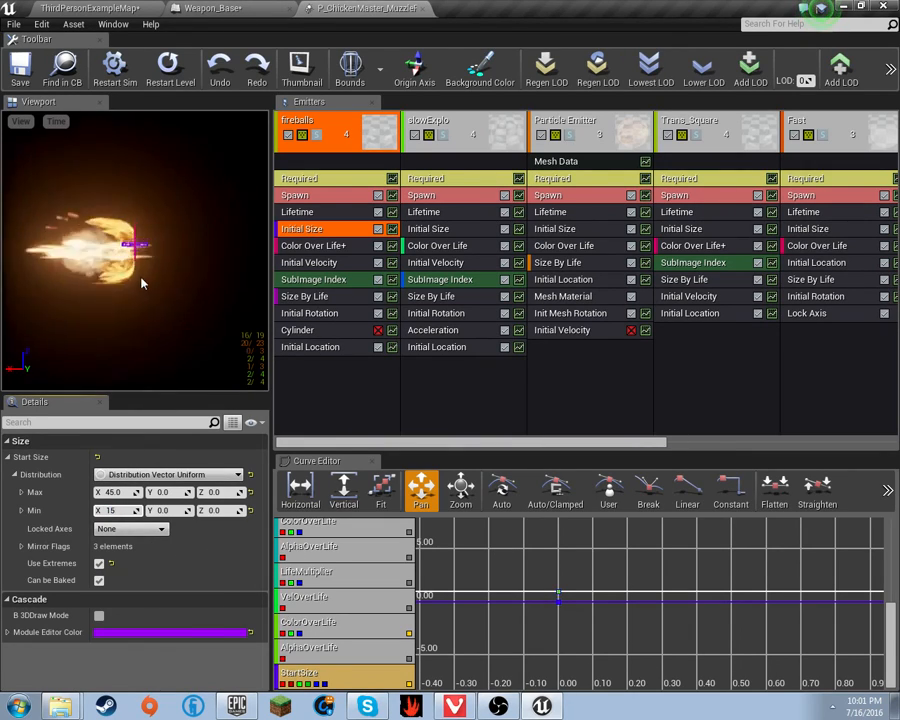
left_click(131, 497)
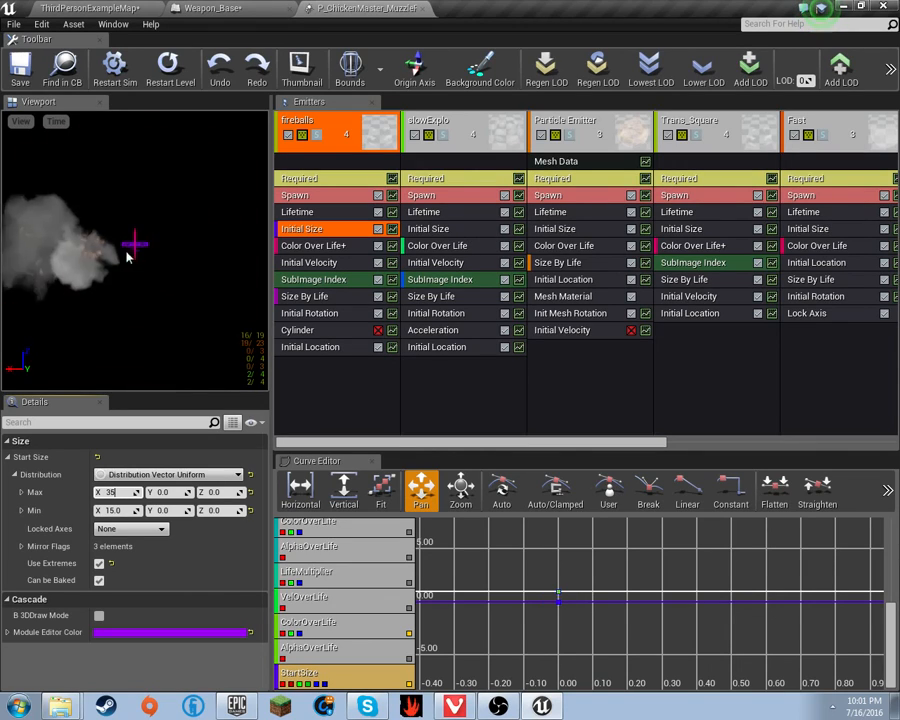
left_click(519, 229)
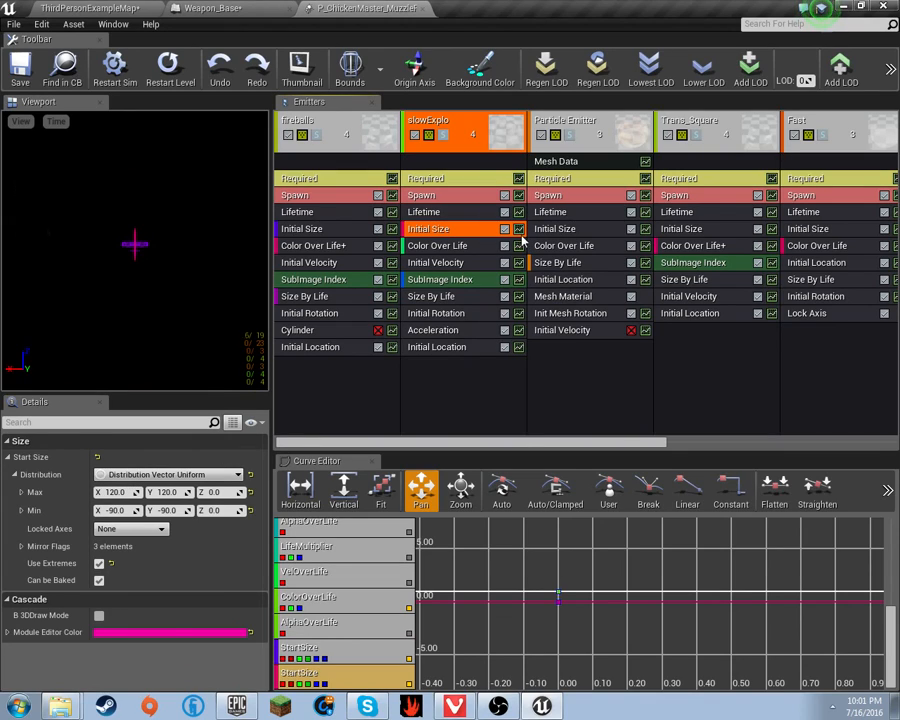
- Set slowExplo's Initial Size Start Size Max to X 20 and Y 20, down from 120
left_click(117, 492)
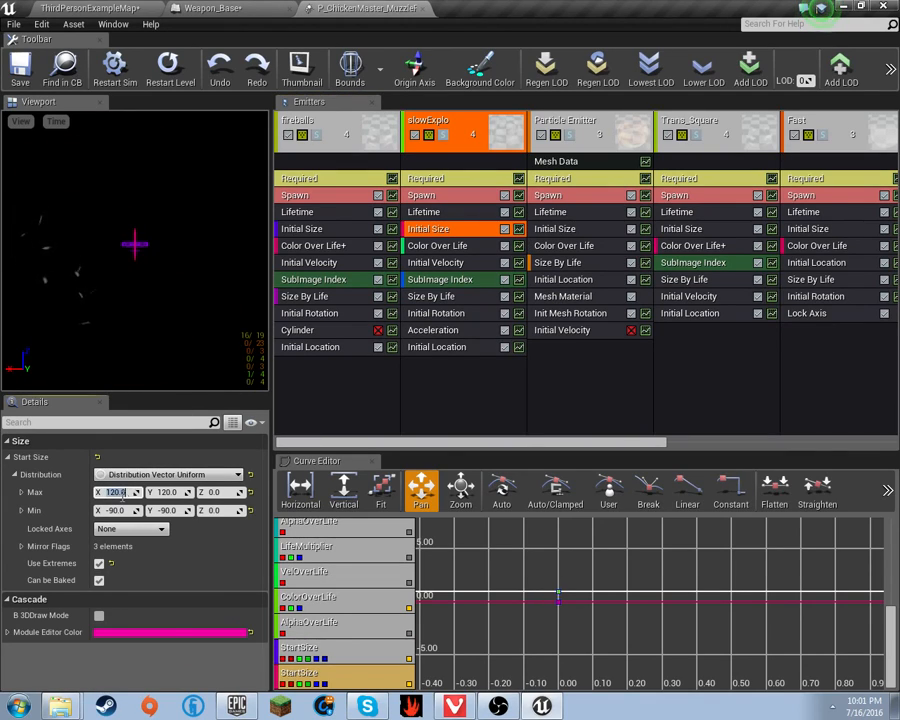
type("50")
key("Return")
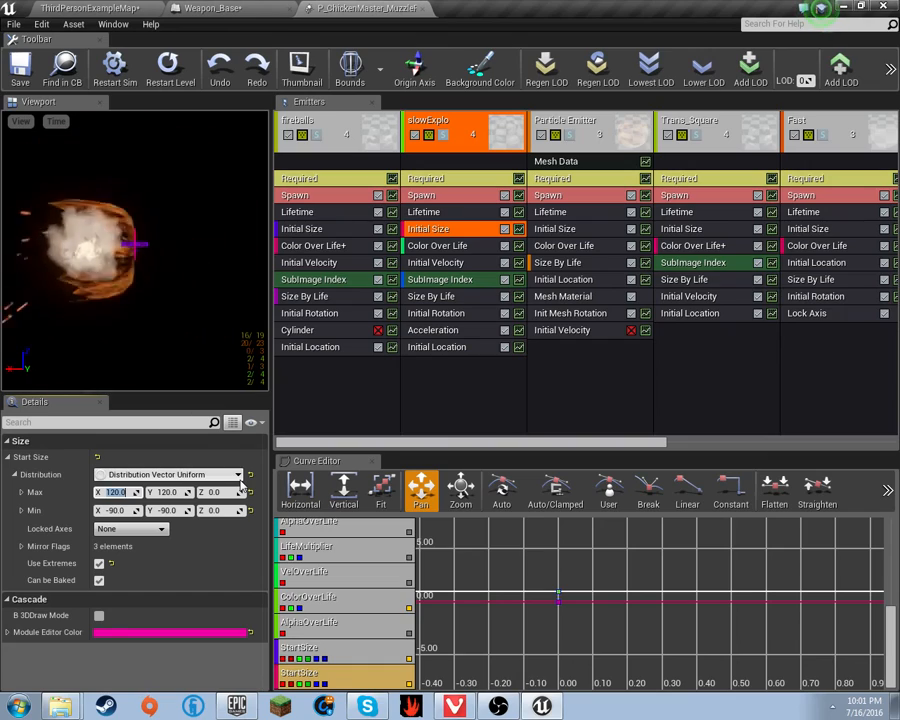
key("Return")
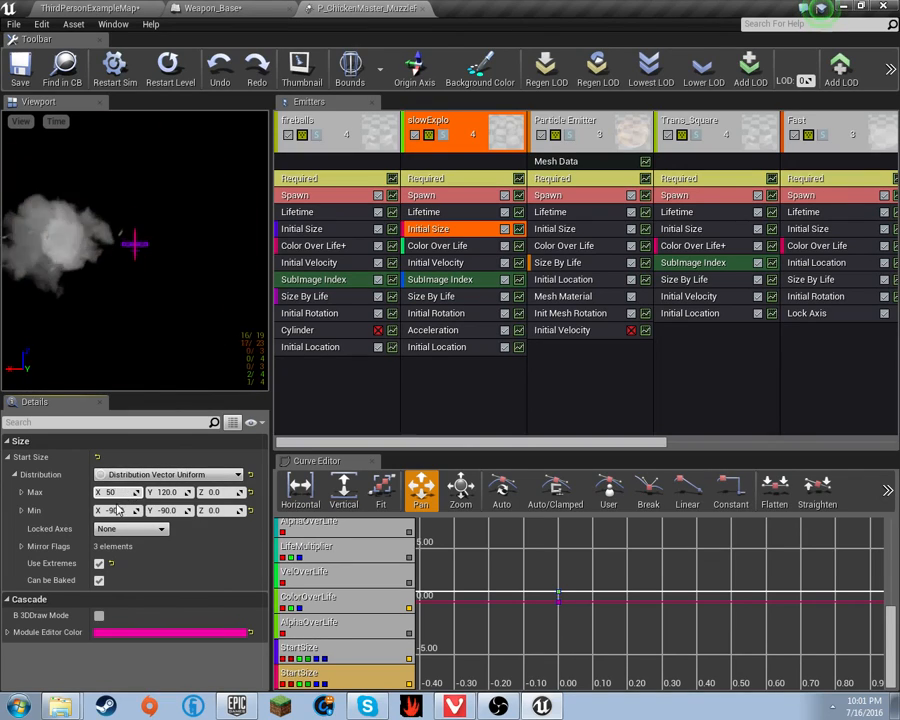
type("20")
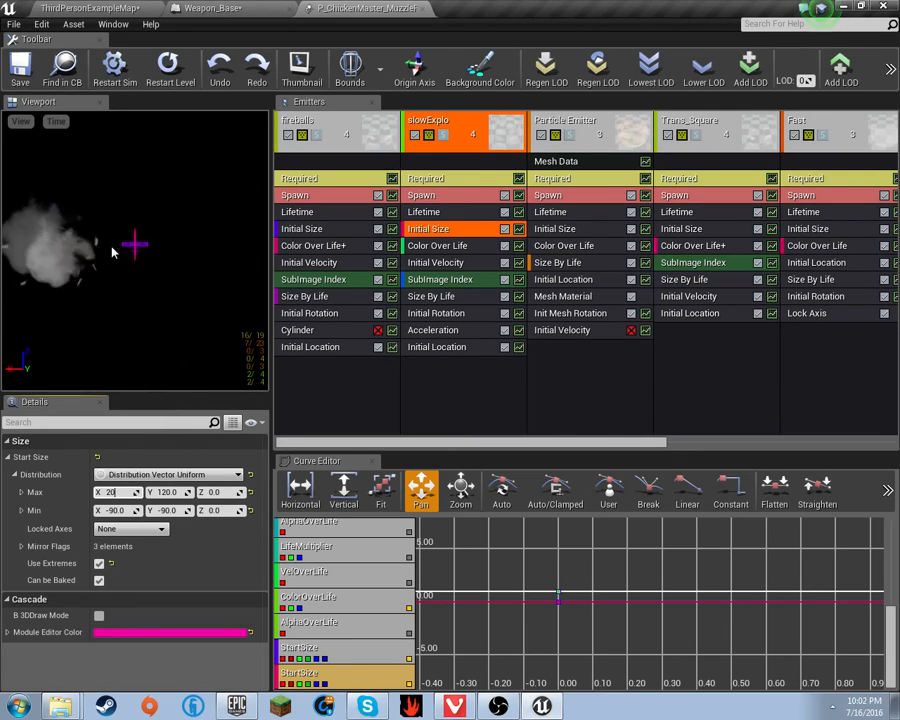
left_click(118, 510)
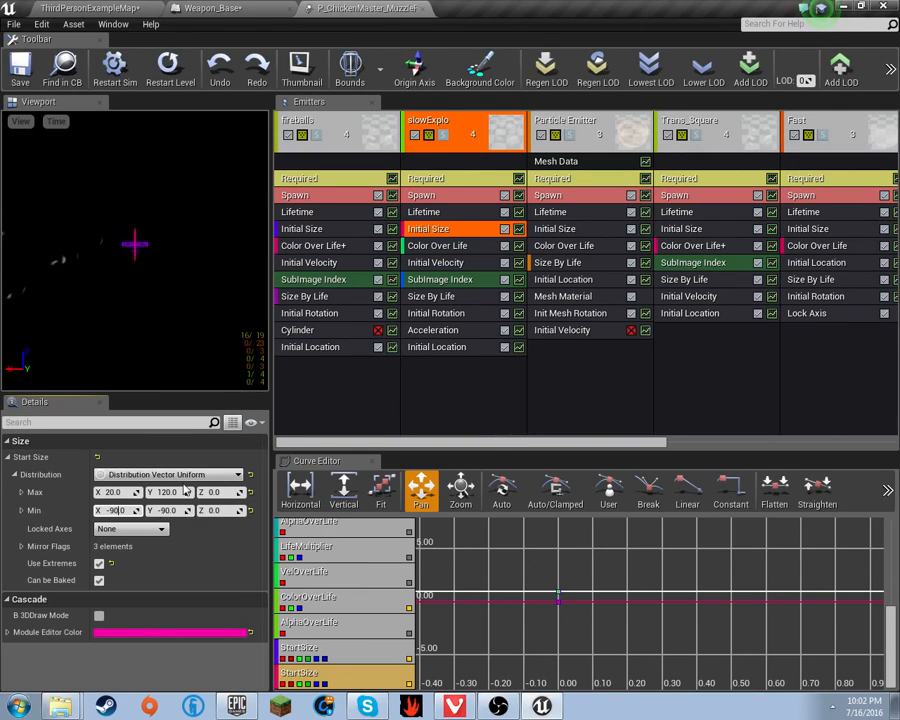
left_click(164, 492)
type("20")
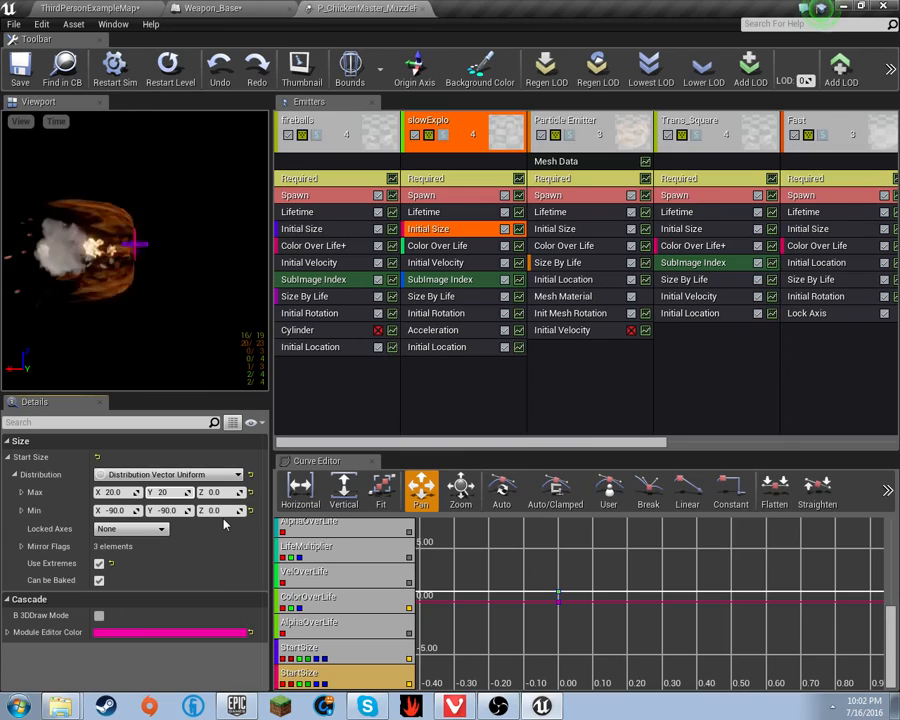
key("Return")
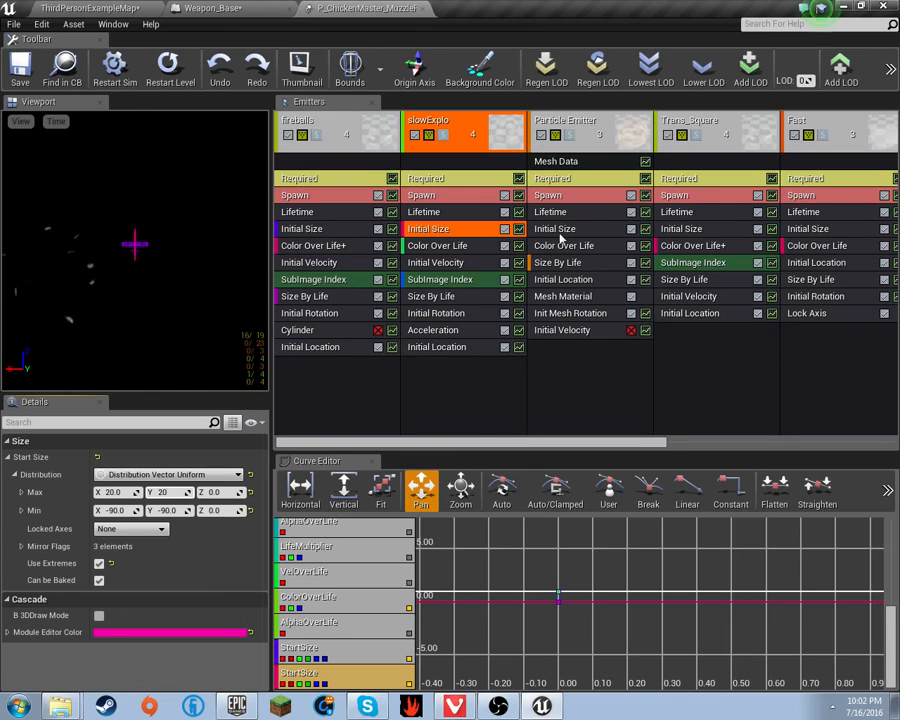
left_click(645, 234)
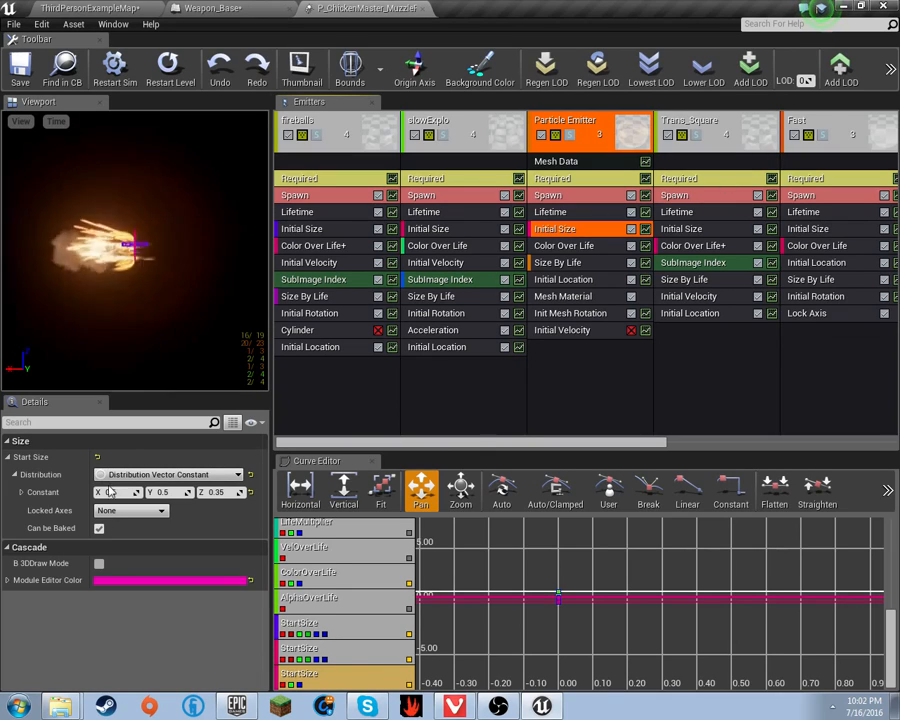
- Set the Particle Emitter's constant start size to X 0.05, Y 0.05, Z 0.035
left_click(20, 492)
left_click(21, 492)
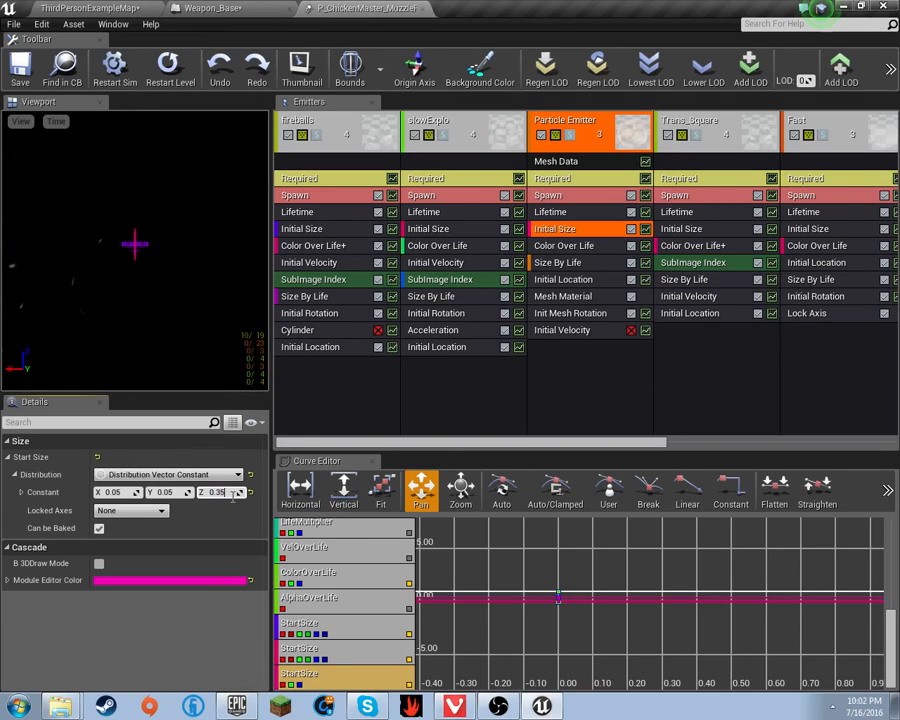
type("00")
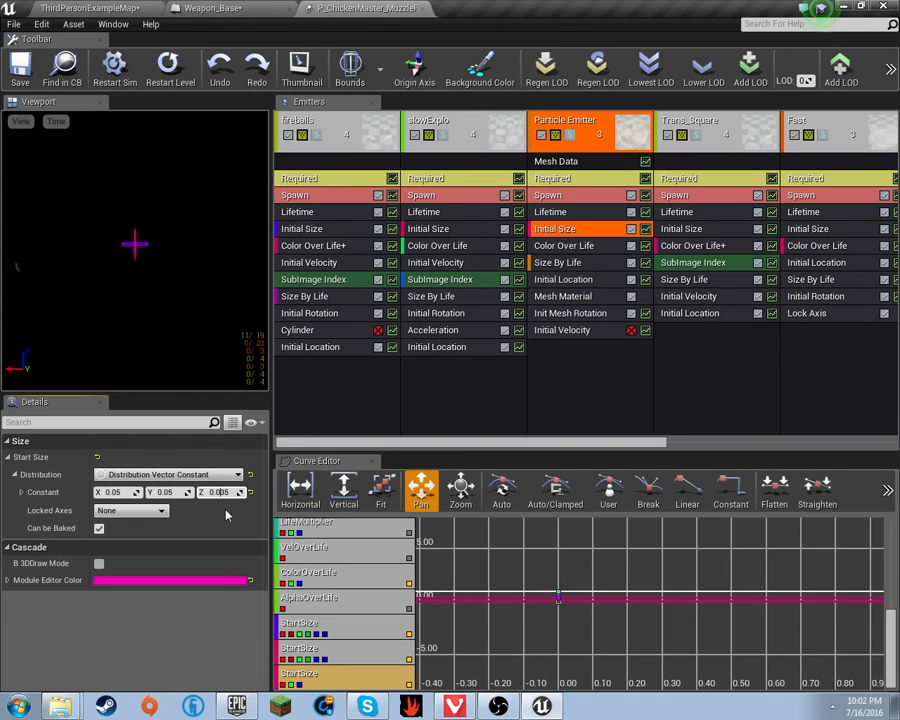
key("Return")
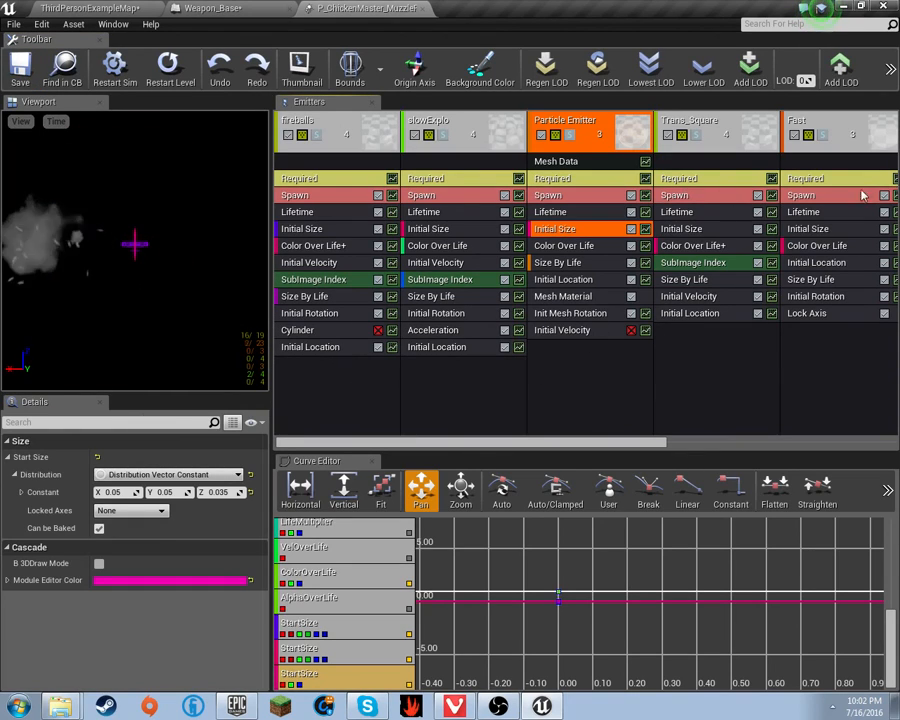
- Review the Trans_Square initial size and fireballs lifetime, then return to ThirdPersonExampleMap
left_click(773, 232)
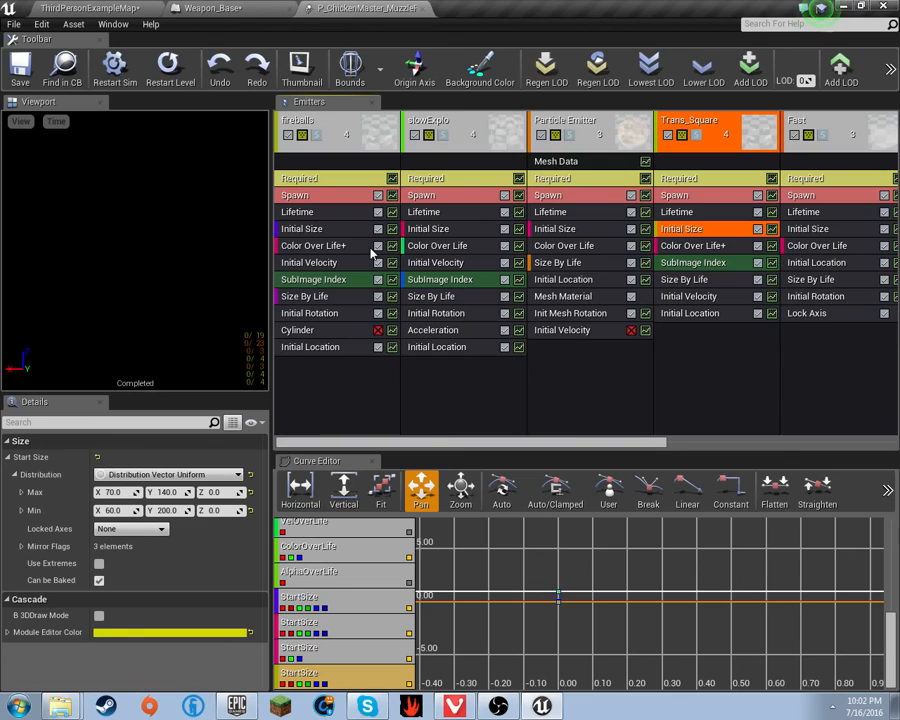
left_click(350, 212)
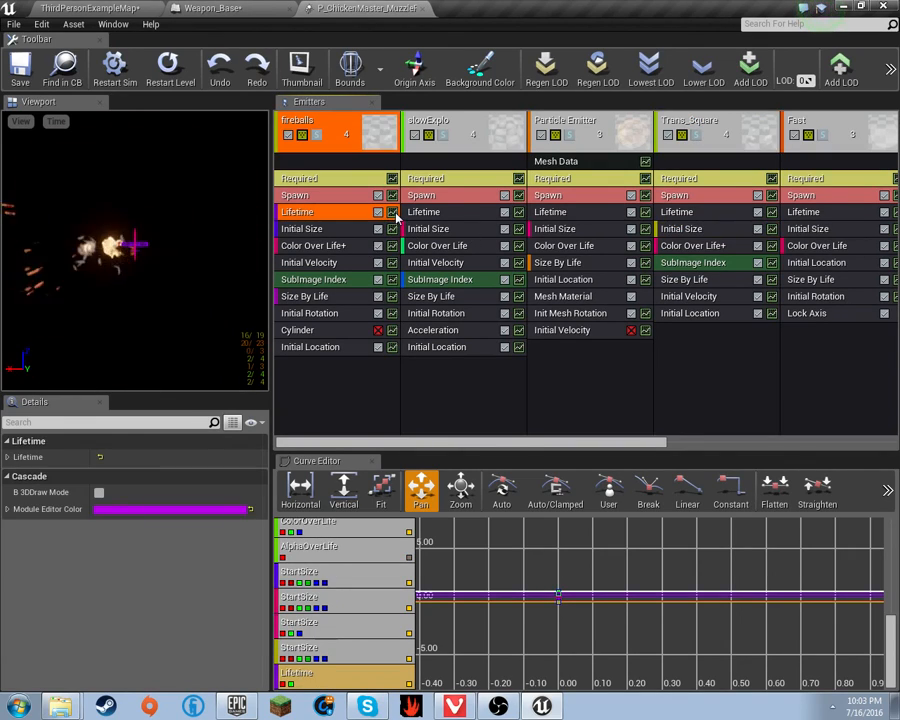
left_click(9, 458)
left_click(15, 475)
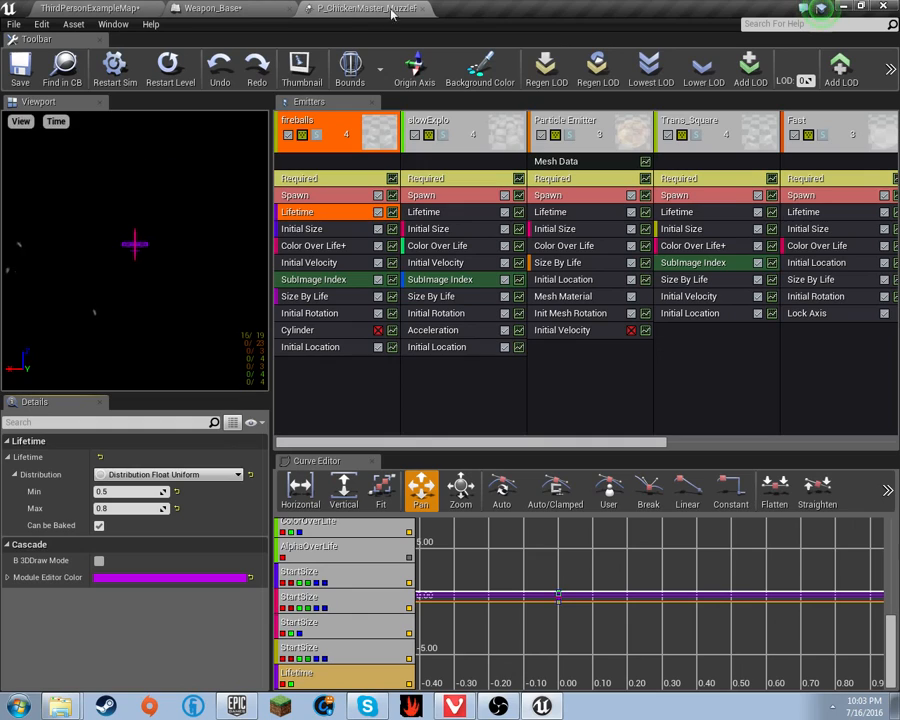
left_click(88, 7)
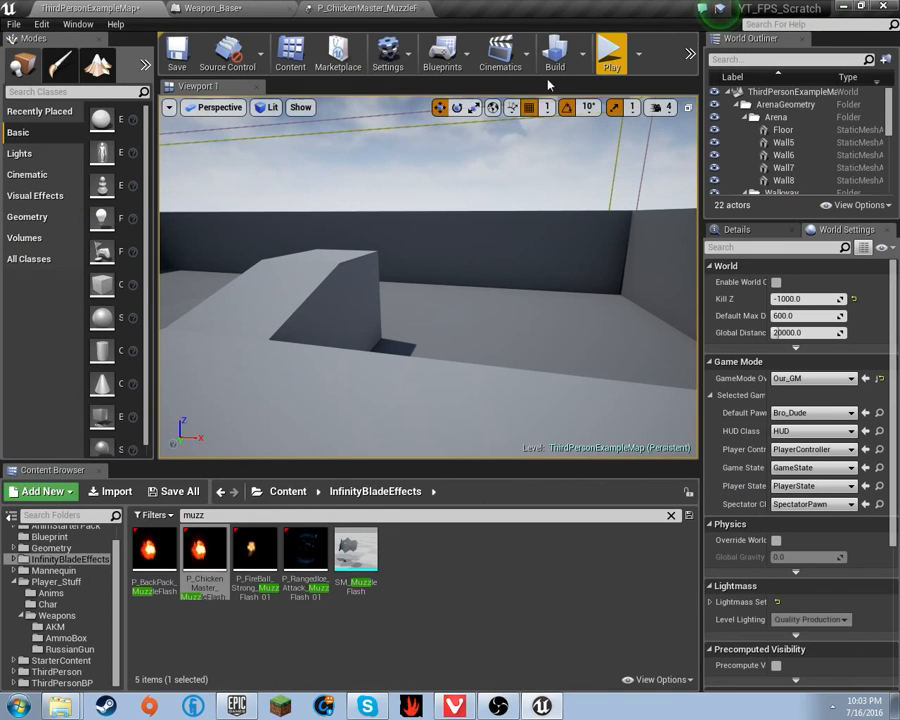
- Start play, pick up the AKM, reload and fire several shots to watch the muzzle flash
left_click(609, 56)
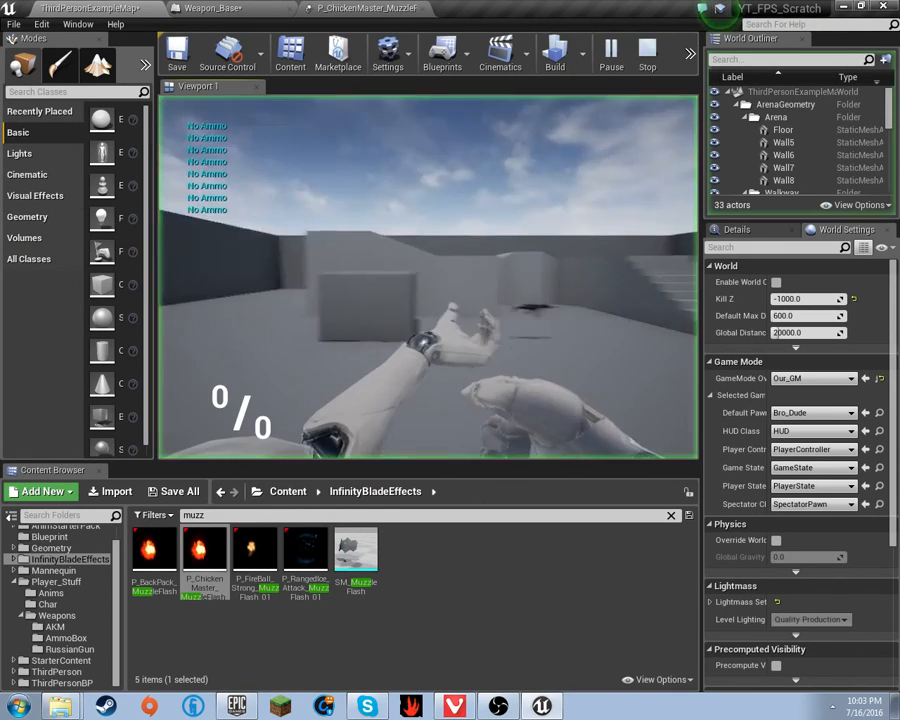
key("w")
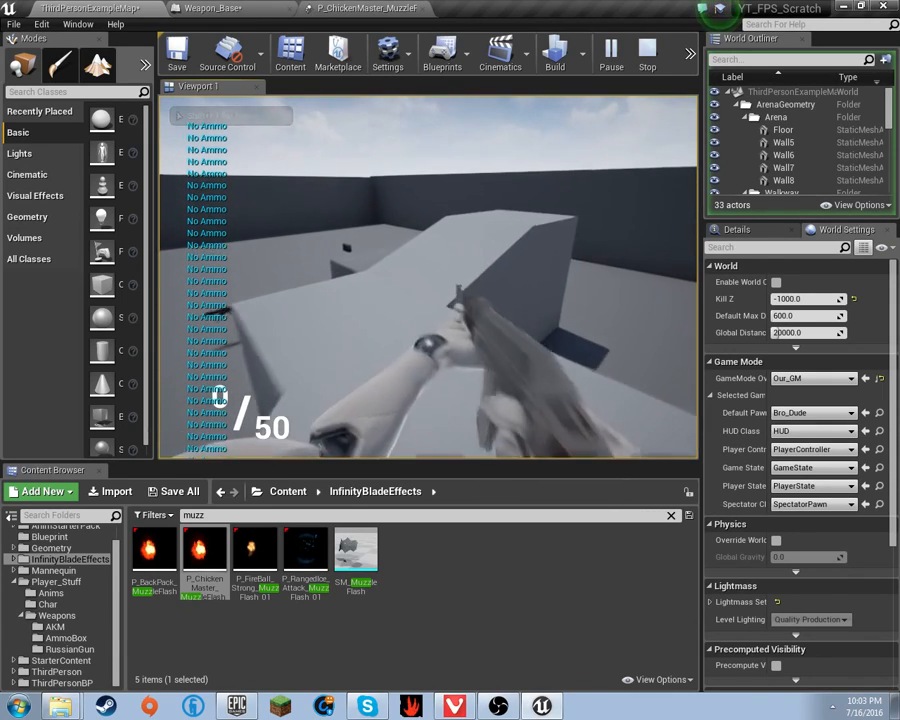
key("r")
left_click(428, 277)
left_click(428, 277)
left_click(428, 277)
left_click(428, 277)
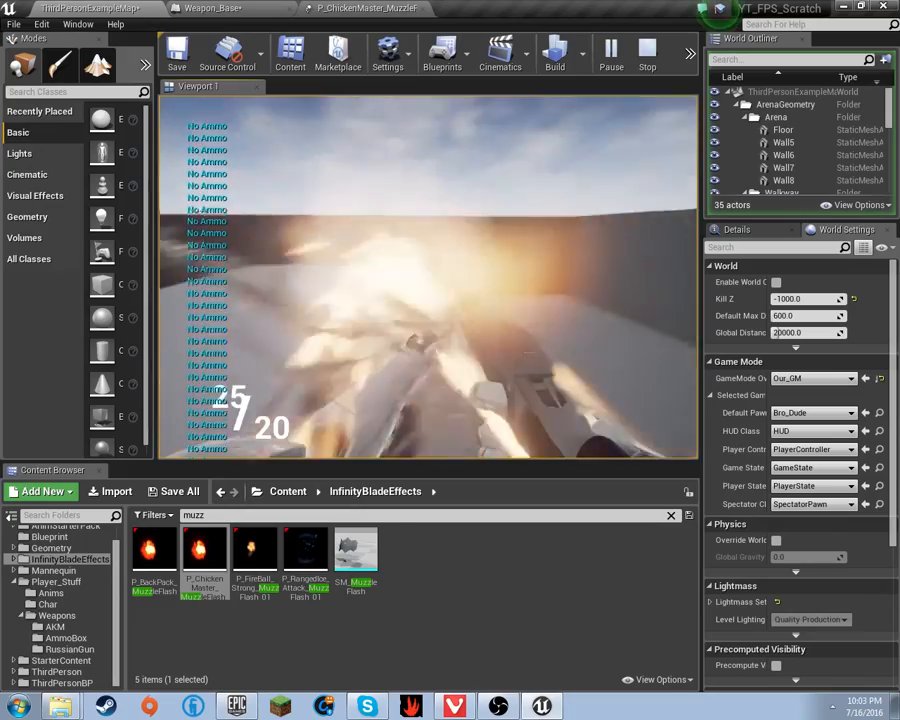
left_click(428, 277)
left_click(428, 277)
left_click(428, 277)
left_click(428, 277)
left_click(428, 277)
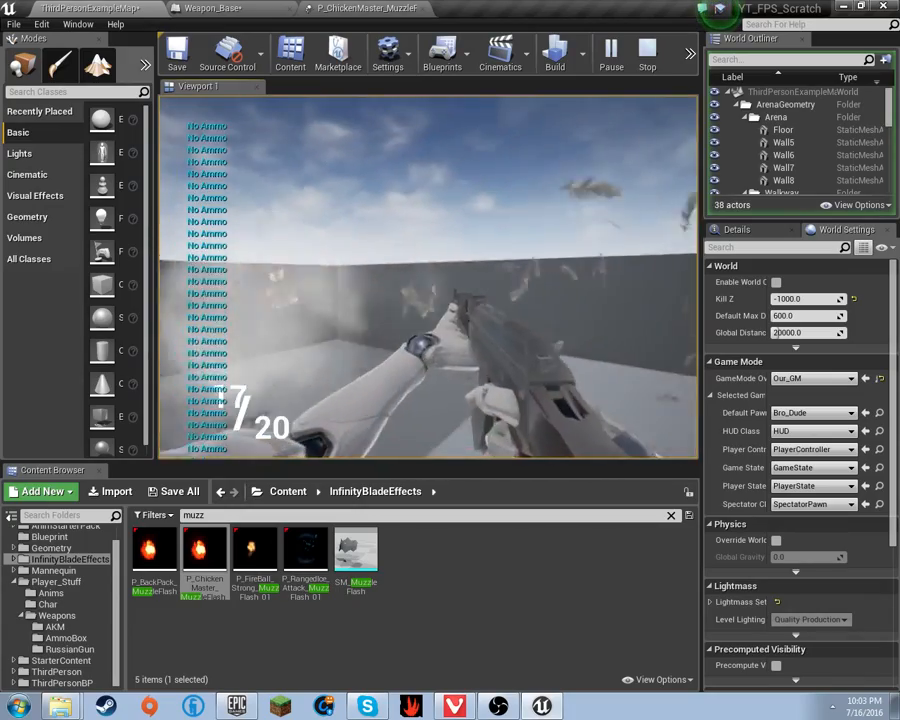
- Aim down the sights, reload and fire again, then end the play session
left_click(428, 277)
right_click(428, 277)
left_click(428, 277)
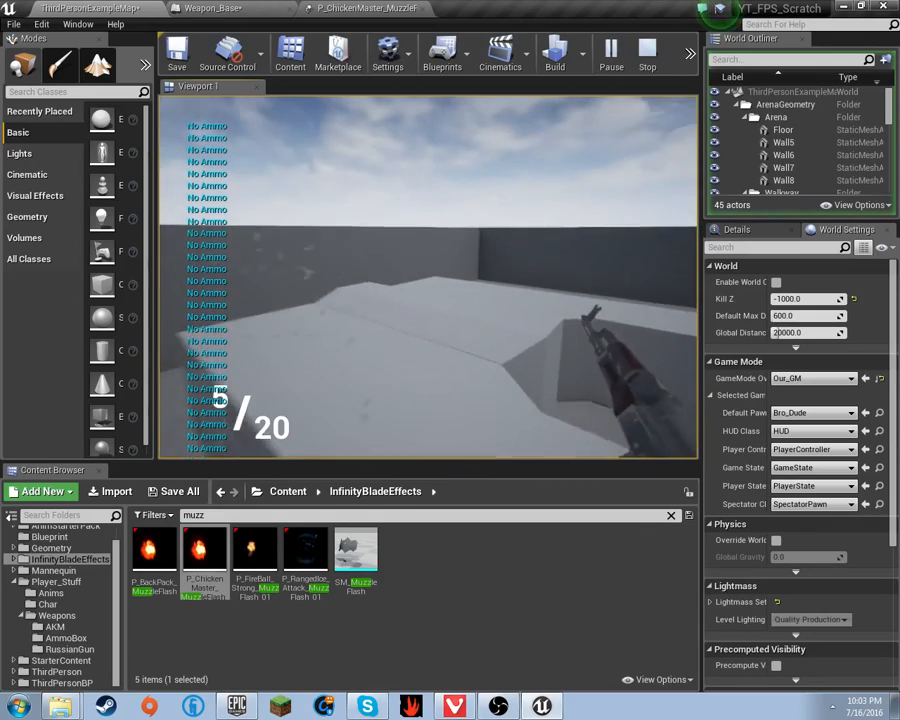
key("r")
right_click(428, 277)
left_click(428, 277)
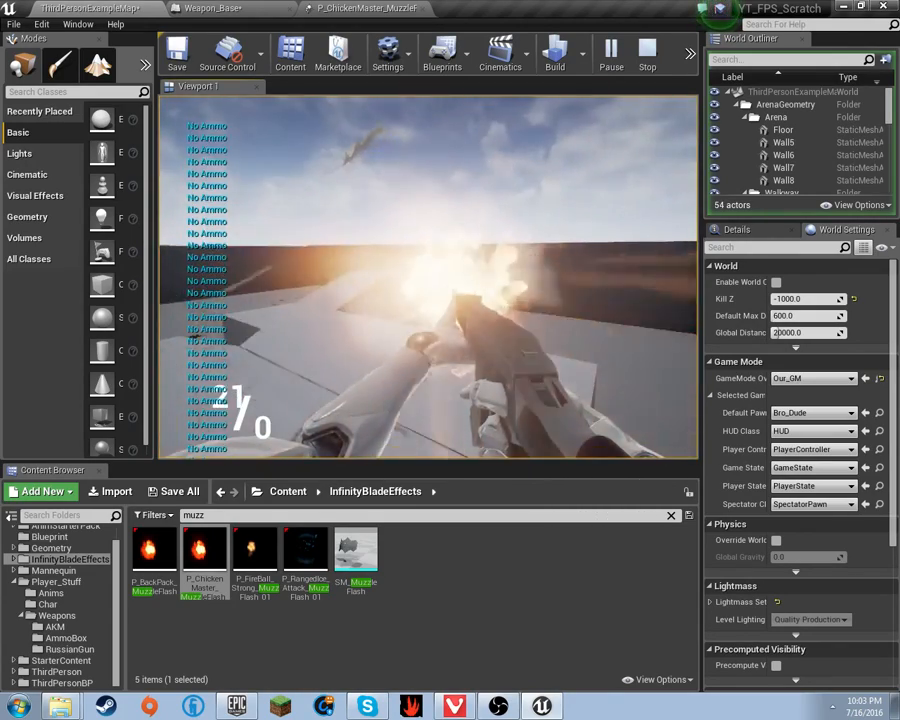
key("Escape")
- Delete the Mesh Data module and the mesh-based Particle Emitter from P_ChickenMaster_MuzzleFlash
left_click(365, 8)
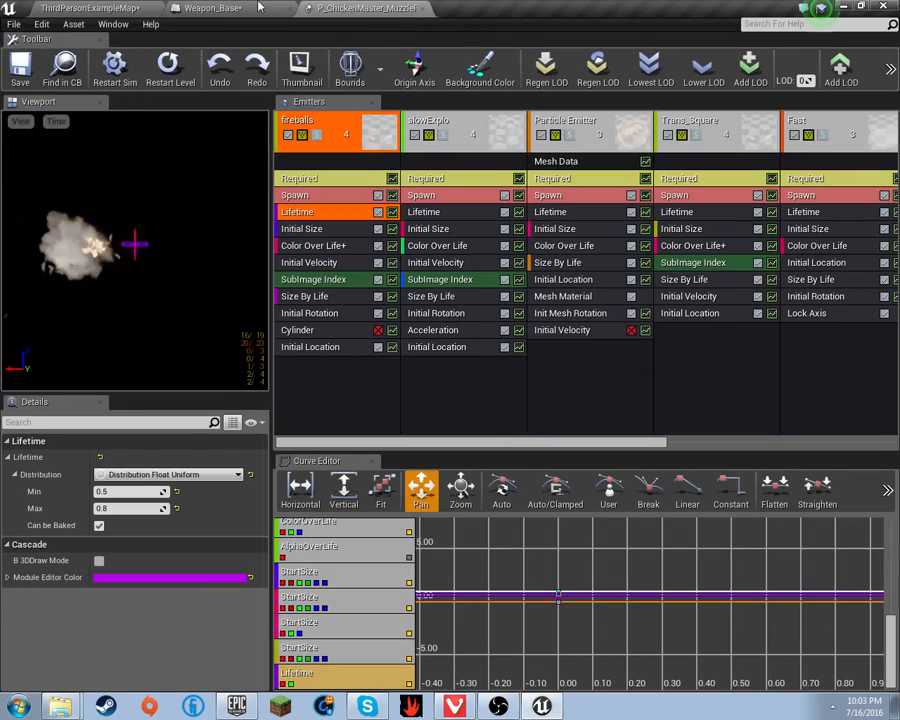
left_click(613, 163)
key("Delete")
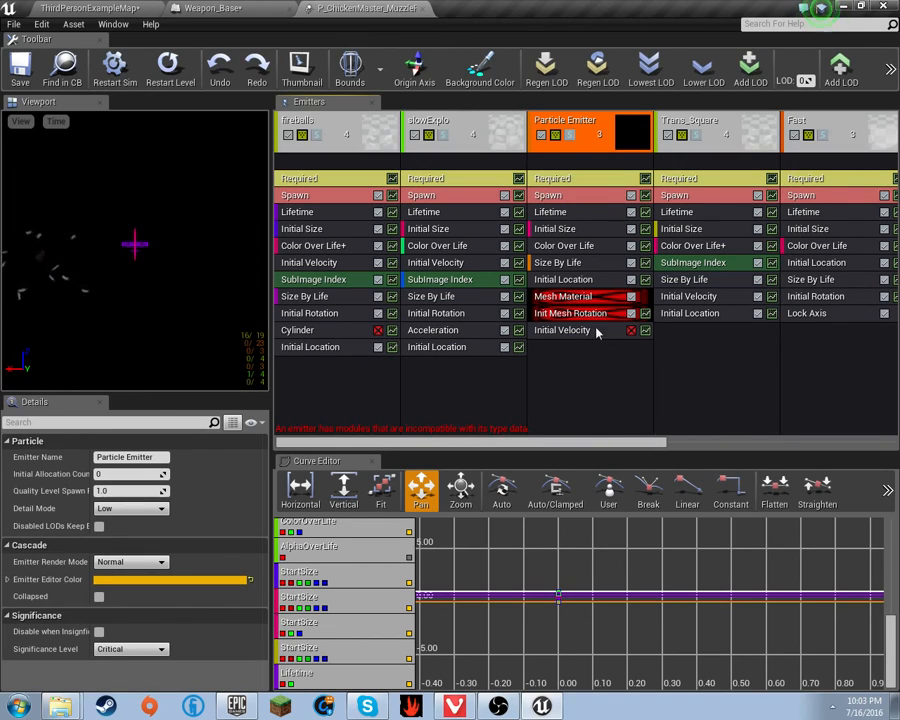
key("Delete")
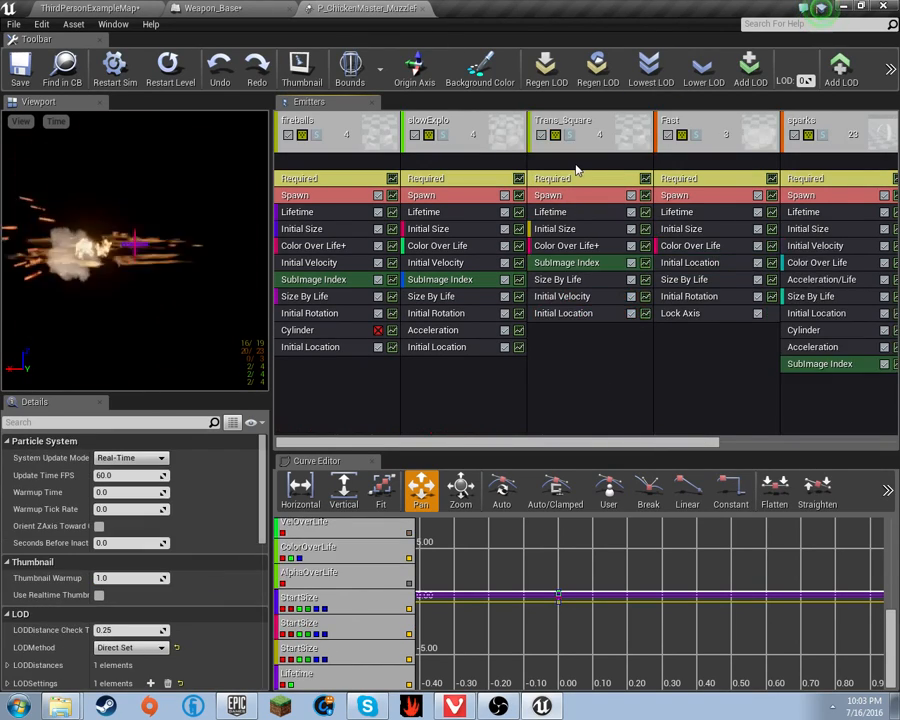
left_click_drag(540, 451, 619, 446)
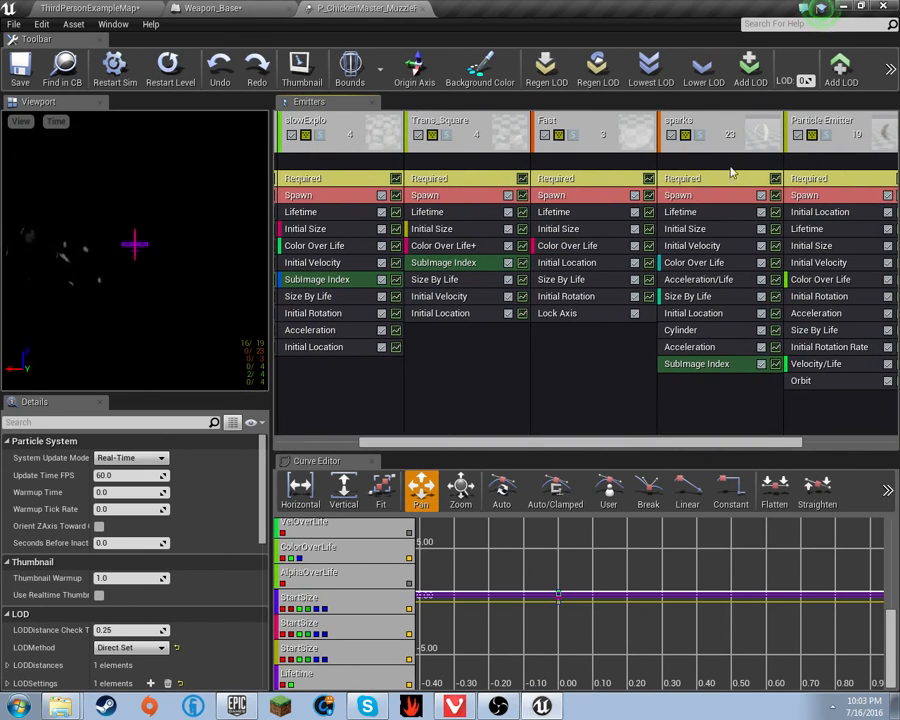
- Delete the sparks emitter and go back to the ThirdPersonExampleMap level
left_click(733, 135)
key("Delete")
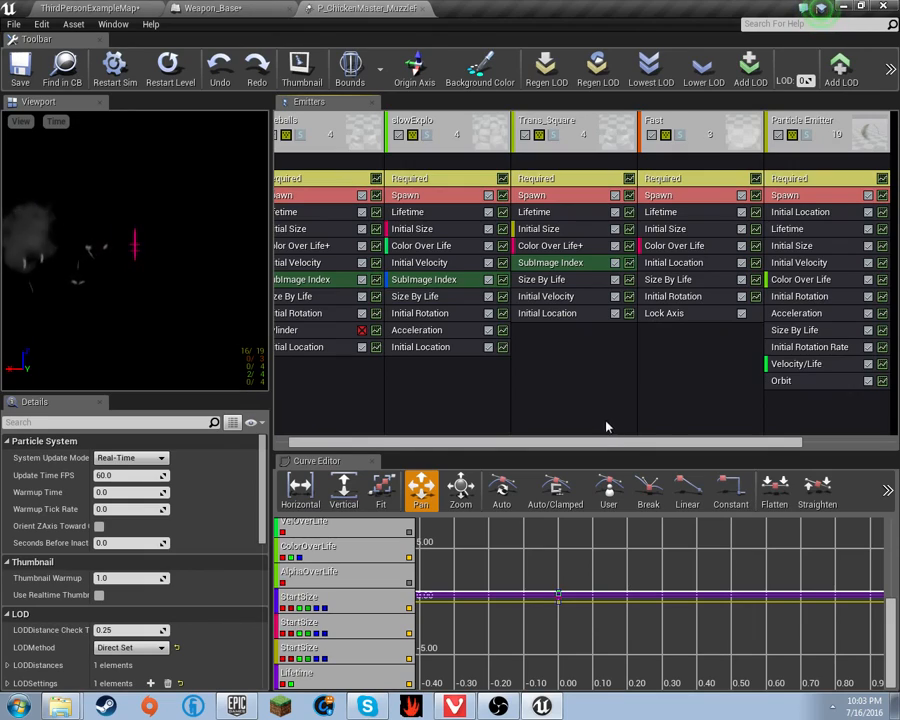
left_click_drag(586, 447, 590, 447)
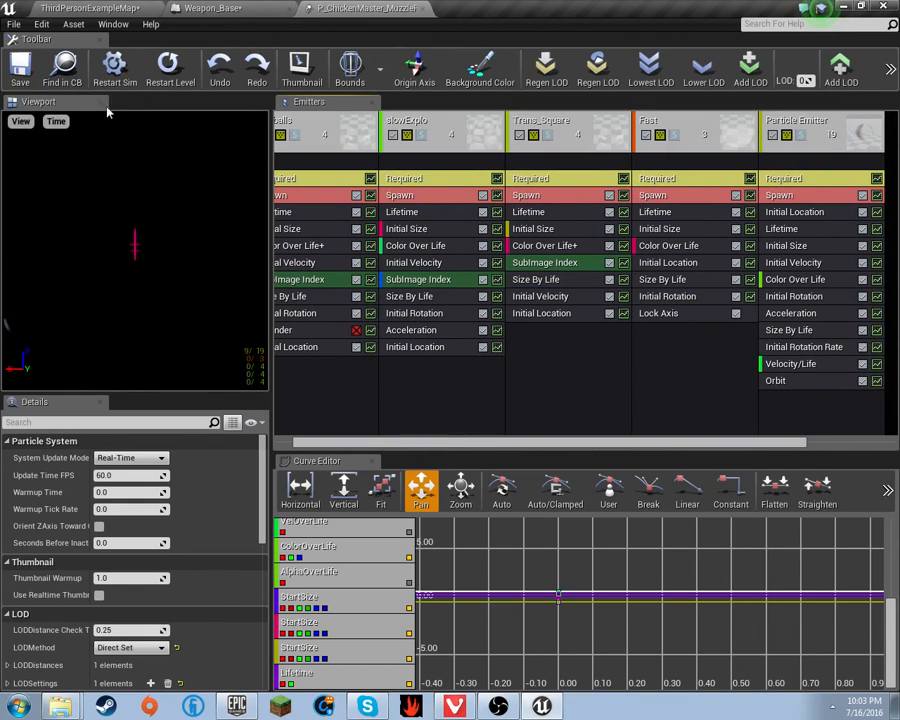
left_click_drag(689, 447, 466, 438)
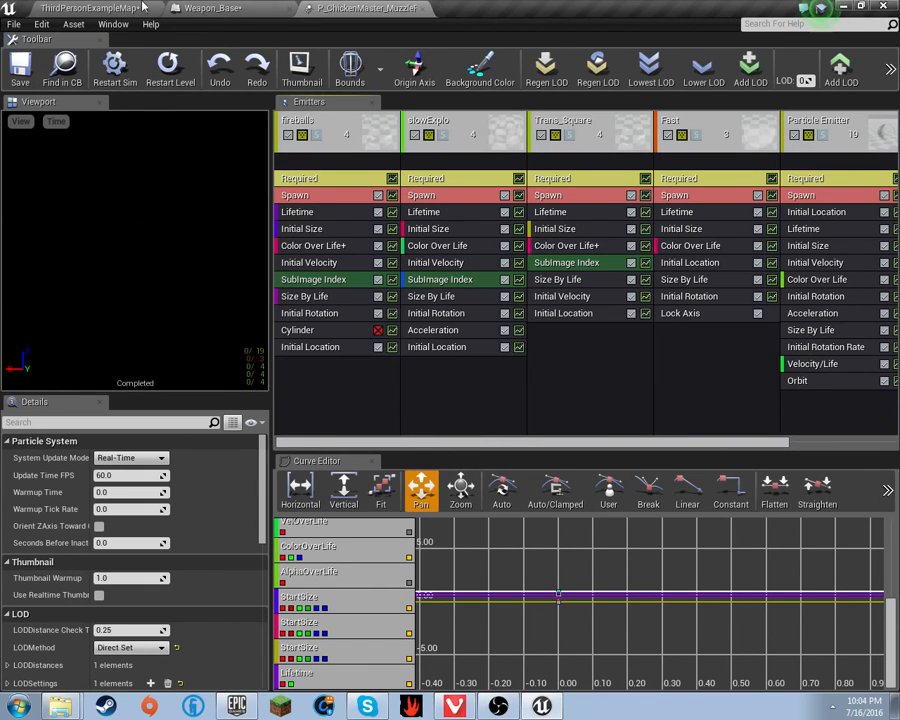
left_click(108, 7)
- Start play, grab the AKM up the stairs, reload and fire while moving around the arena
left_click(599, 53)
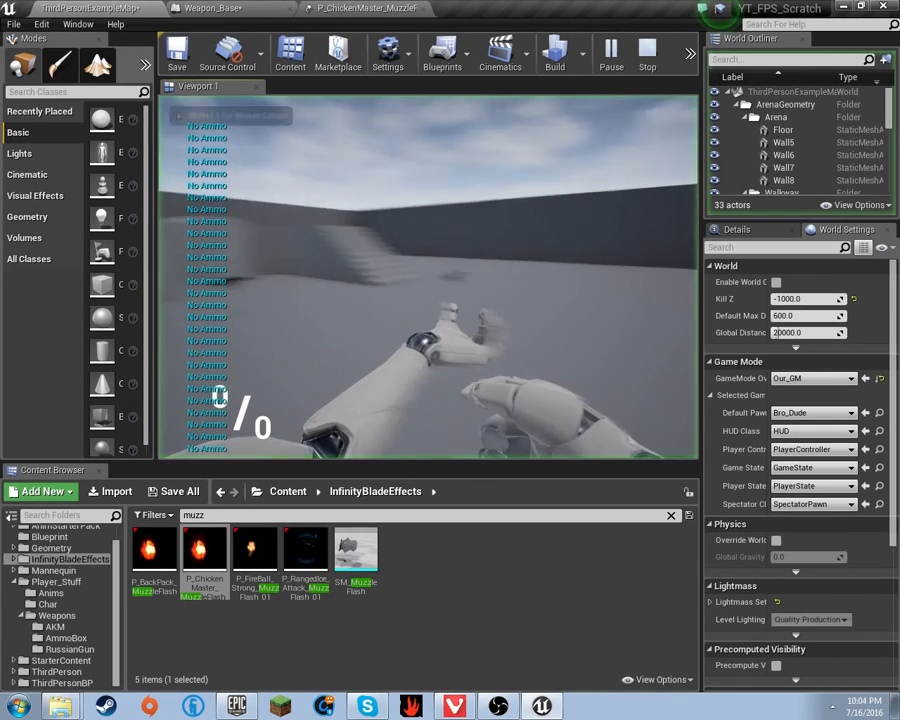
key("w")
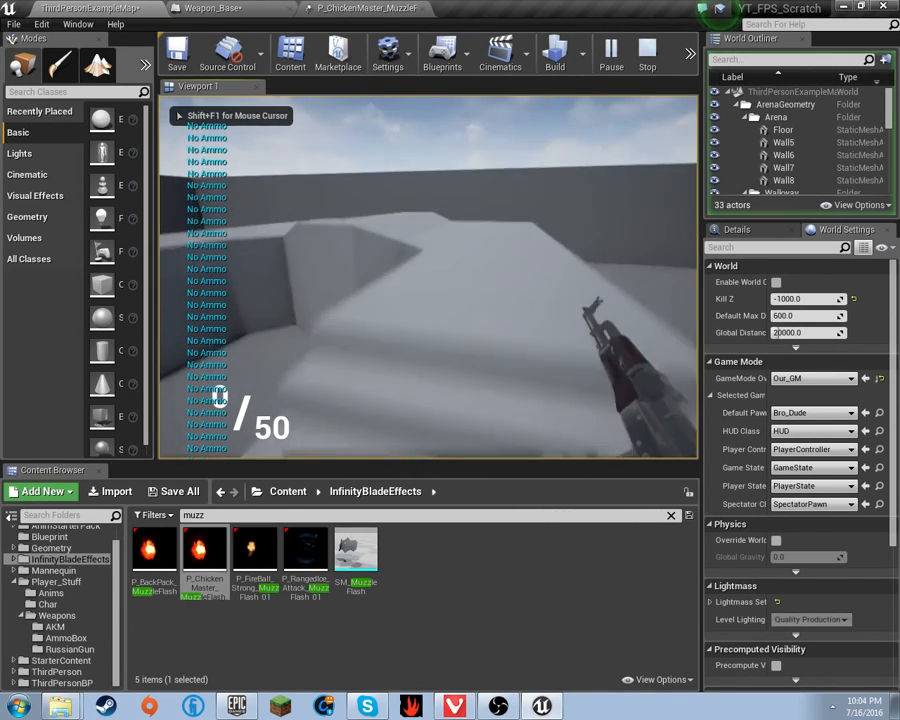
key("r")
left_click(428, 277)
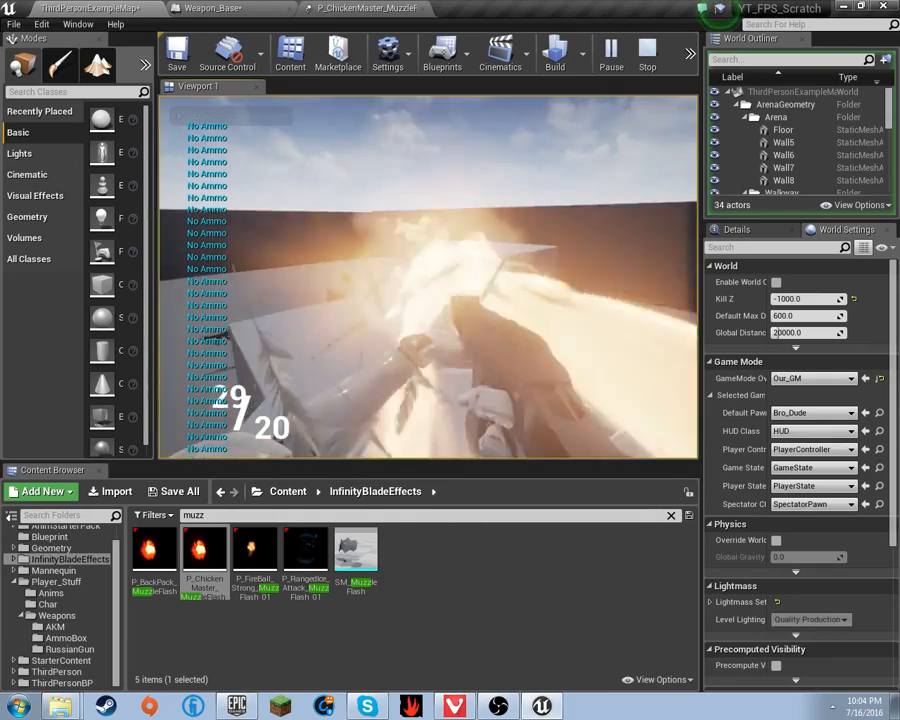
key("w")
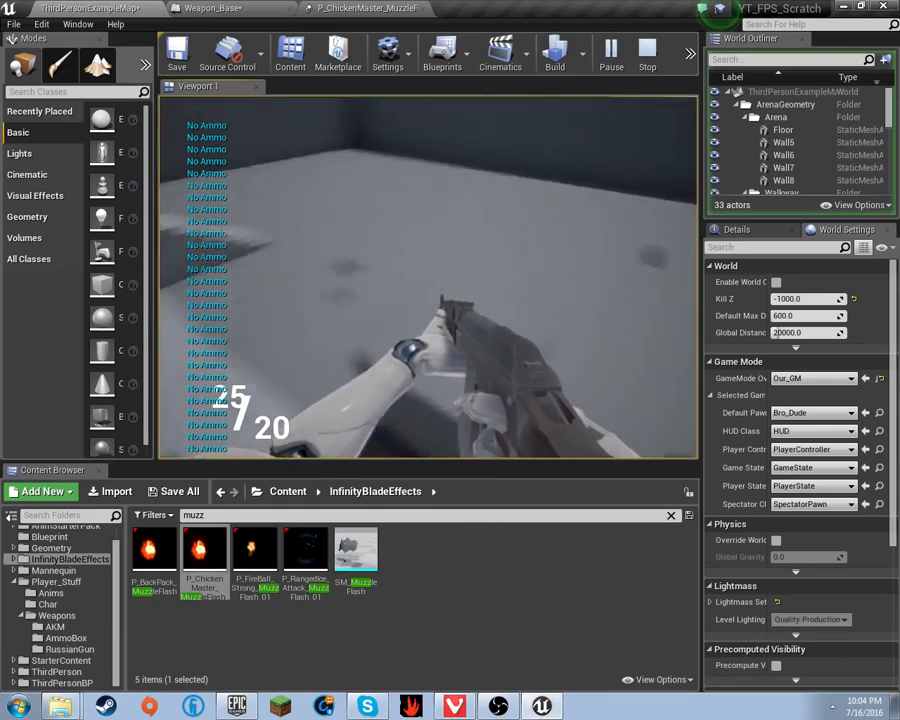
left_click(428, 277)
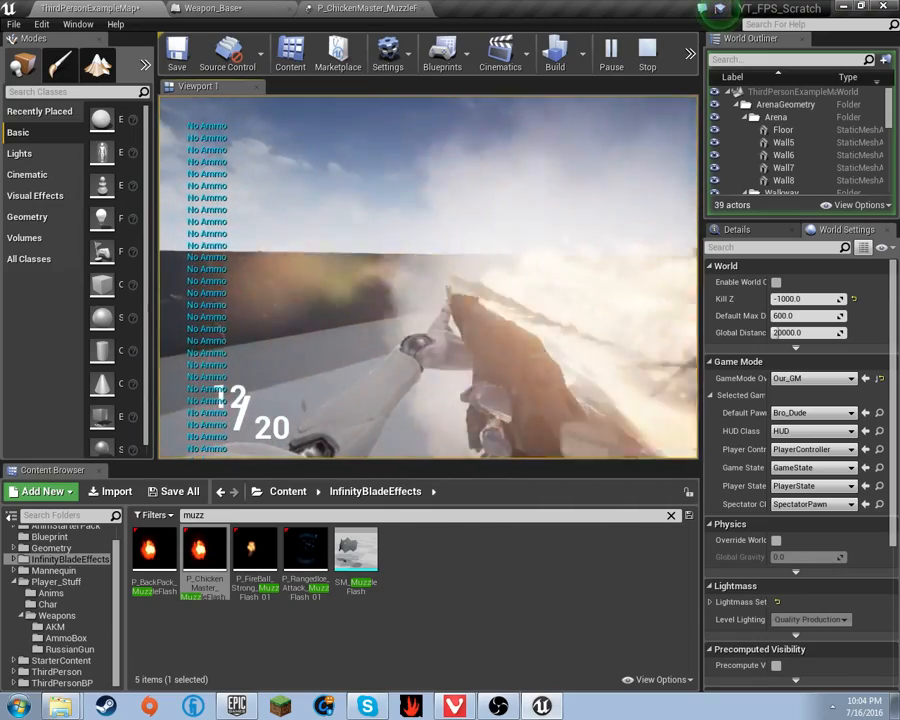
key("w")
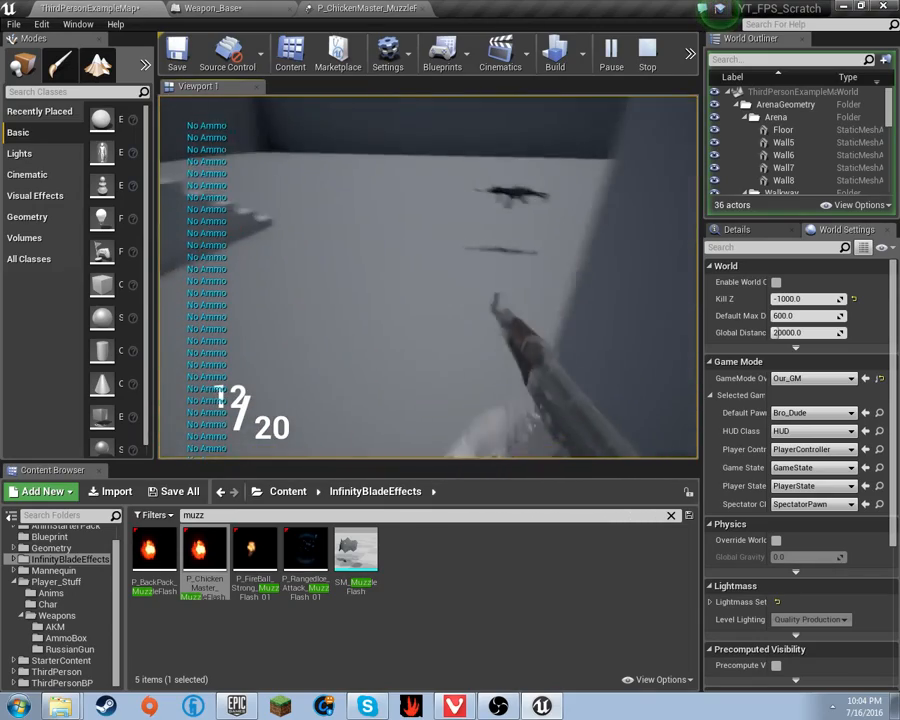
- Reload the AKM and fire bursts until the magazine is empty
key("r")
left_click(428, 277)
left_click(428, 277)
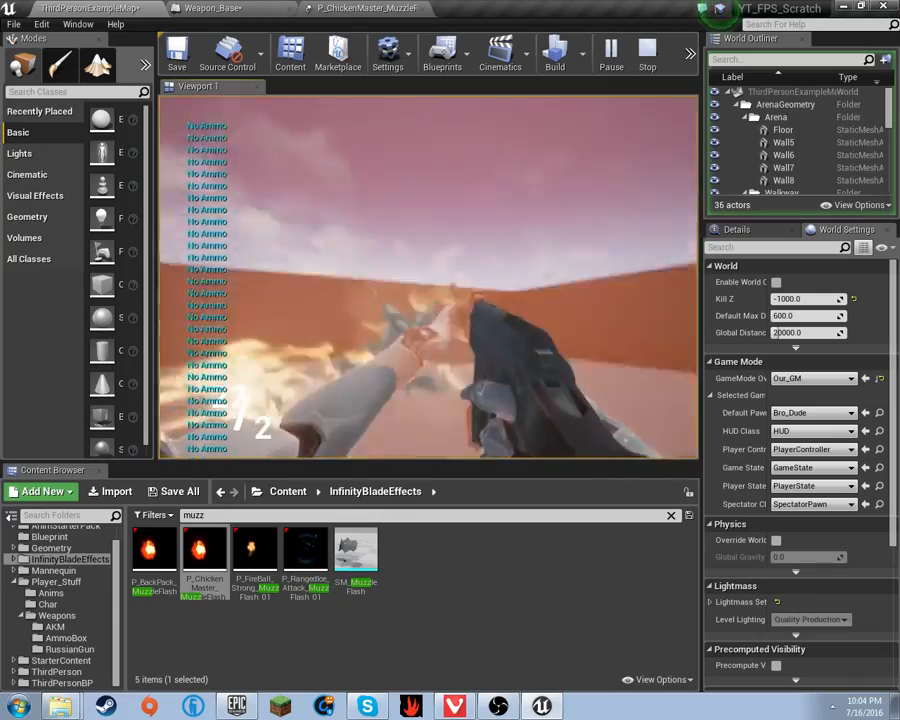
left_click(428, 277)
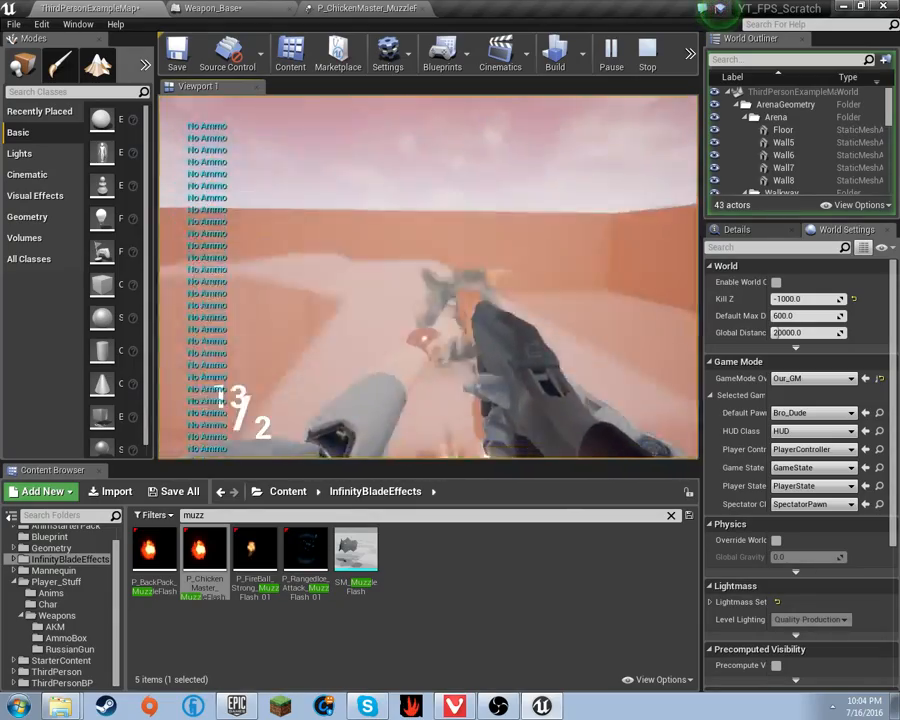
left_click(428, 277)
left_click(428, 277)
left_click(428, 277)
- Stop play and review the socket and Spawn Emitter nodes in Weapon_Base's event graph
key("Escape")
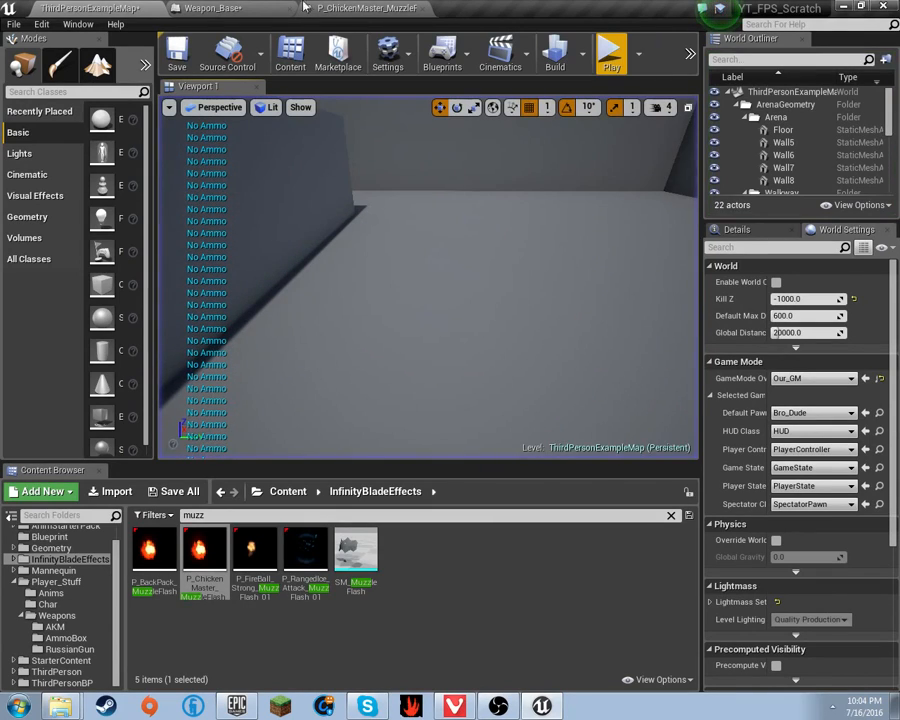
left_click(205, 8)
scroll(319, 238, "down", 1)
right_click_drag(330, 310, 407, 277)
scroll(425, 364, "up", 3)
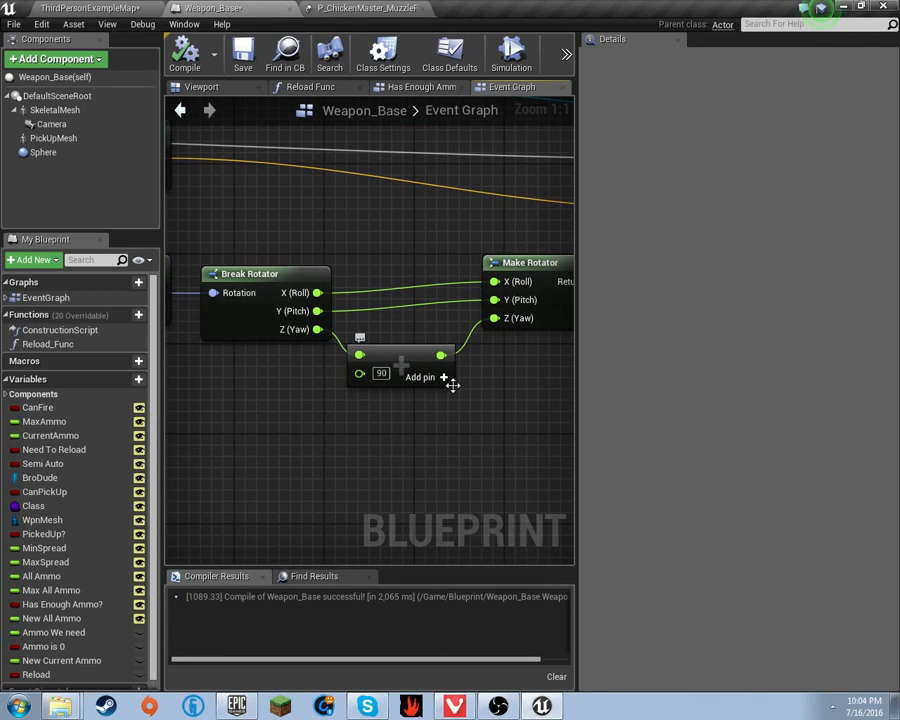
right_click_drag(475, 318, 574, 321)
scroll(557, 325, "down", 3)
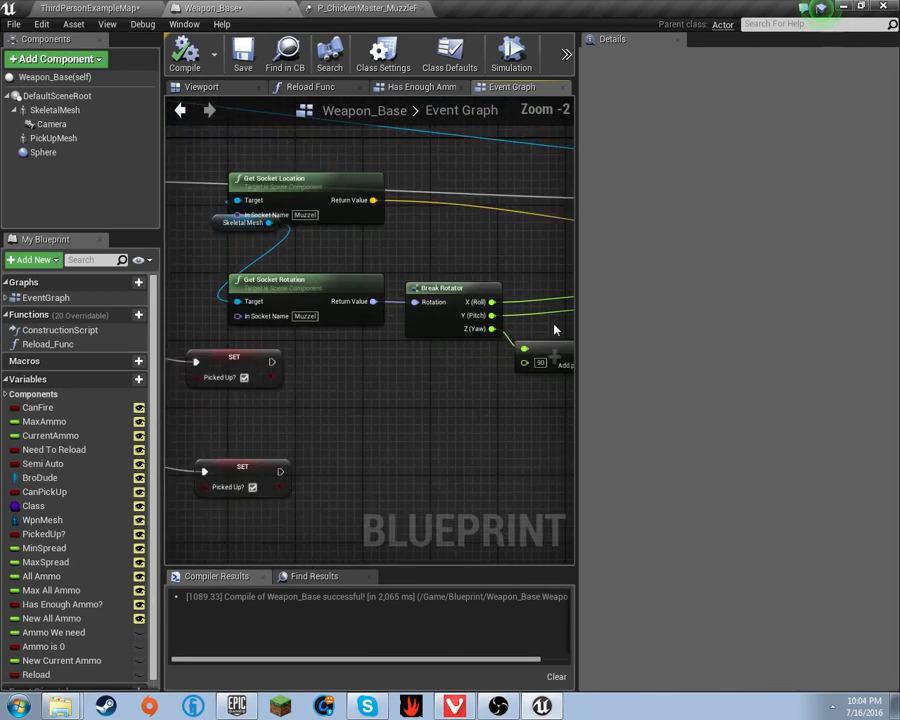
right_click_drag(465, 328, 208, 342)
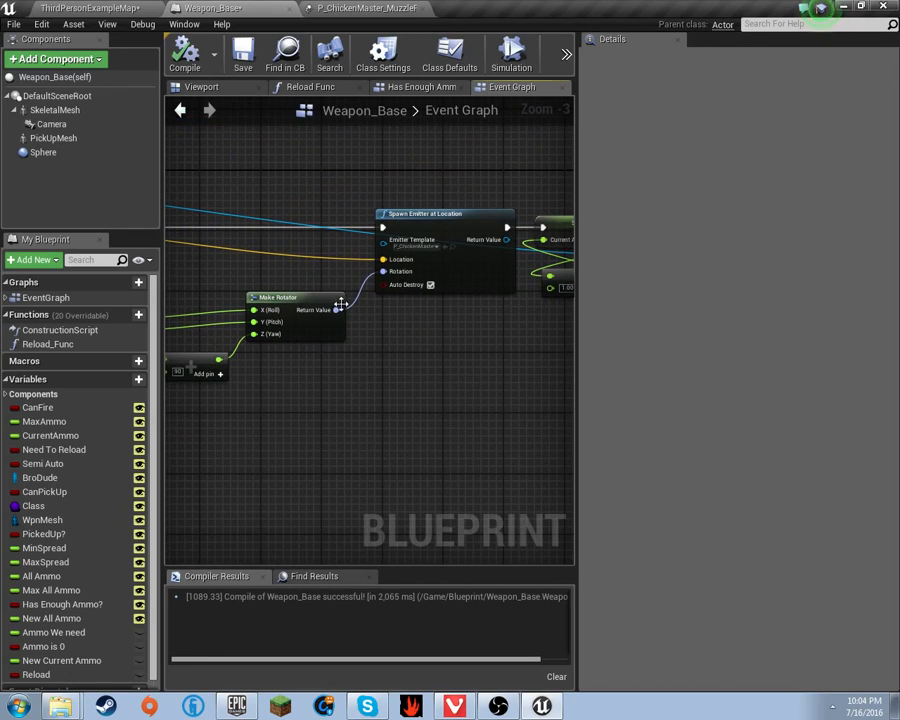
- Select the SkeletalMesh component and browse to its WPN_AKM_FIXED mesh in the AKM folder
right_click_drag(315, 276, 576, 213)
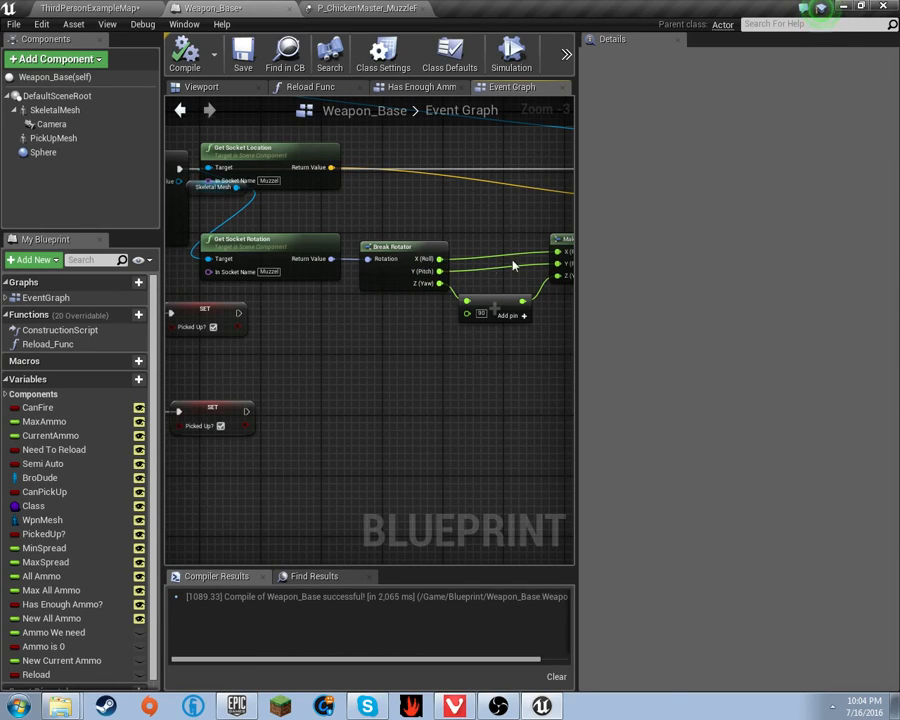
right_click_drag(295, 321, 325, 291)
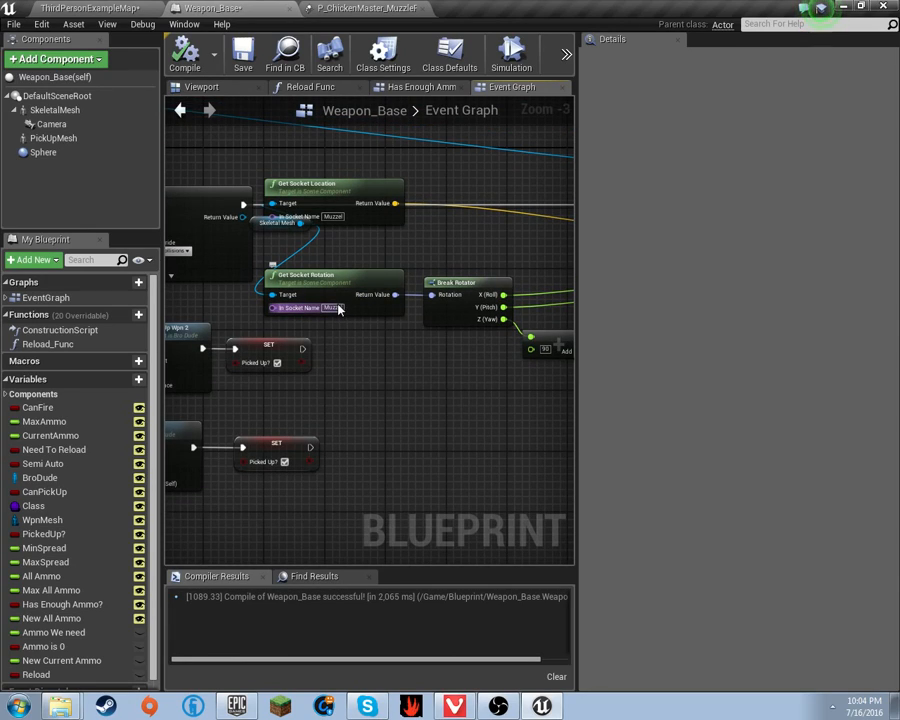
left_click(55, 110)
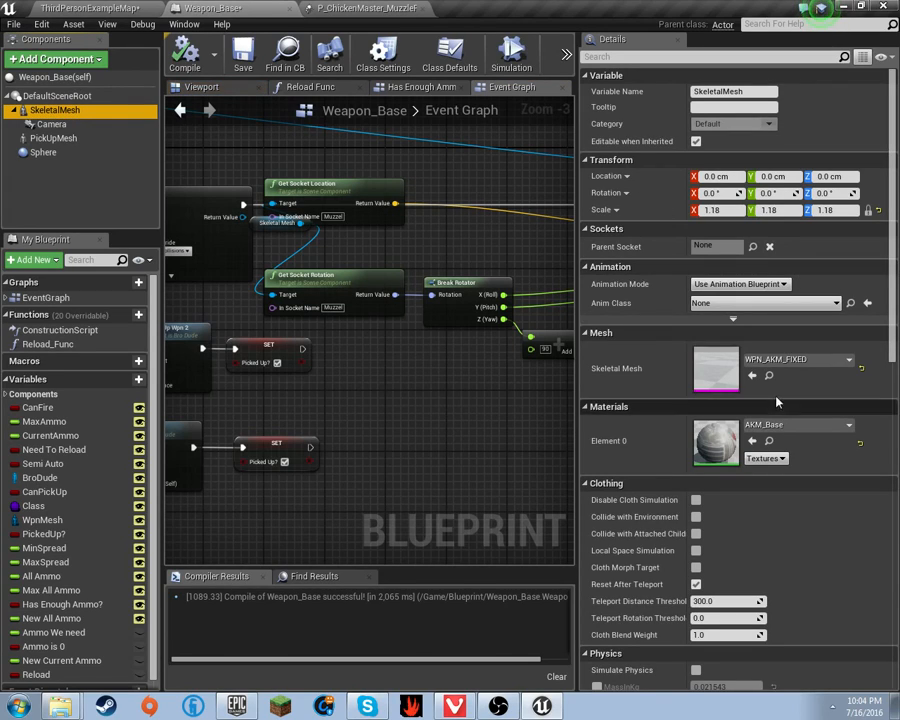
left_click(769, 375)
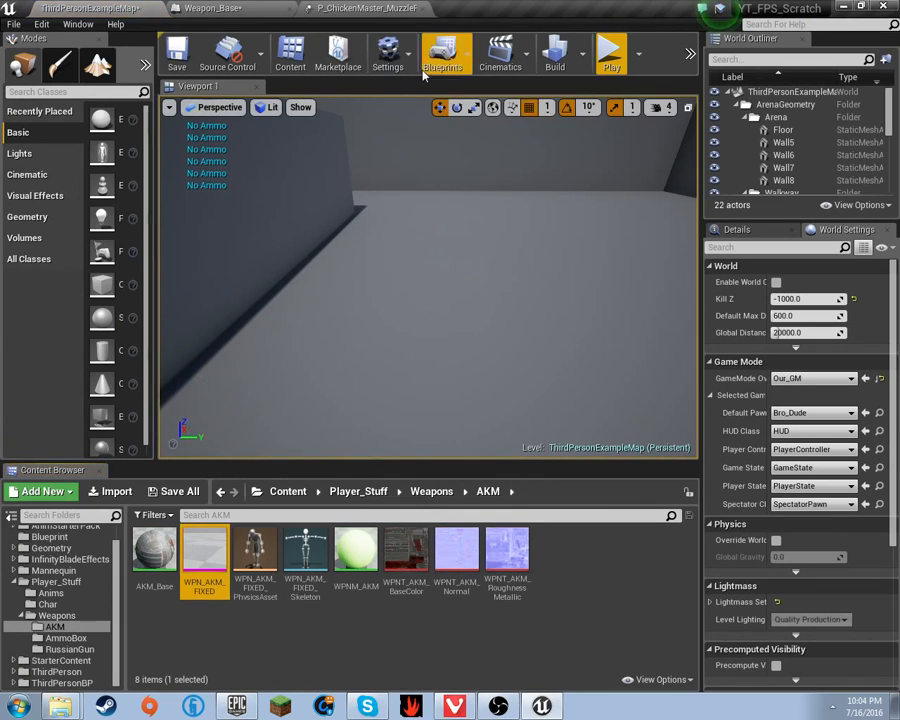
- Open WPN_AKM_FIXED's skeleton, check its Muzzel socket, close it and return to Weapon_Base
double_click(213, 563)
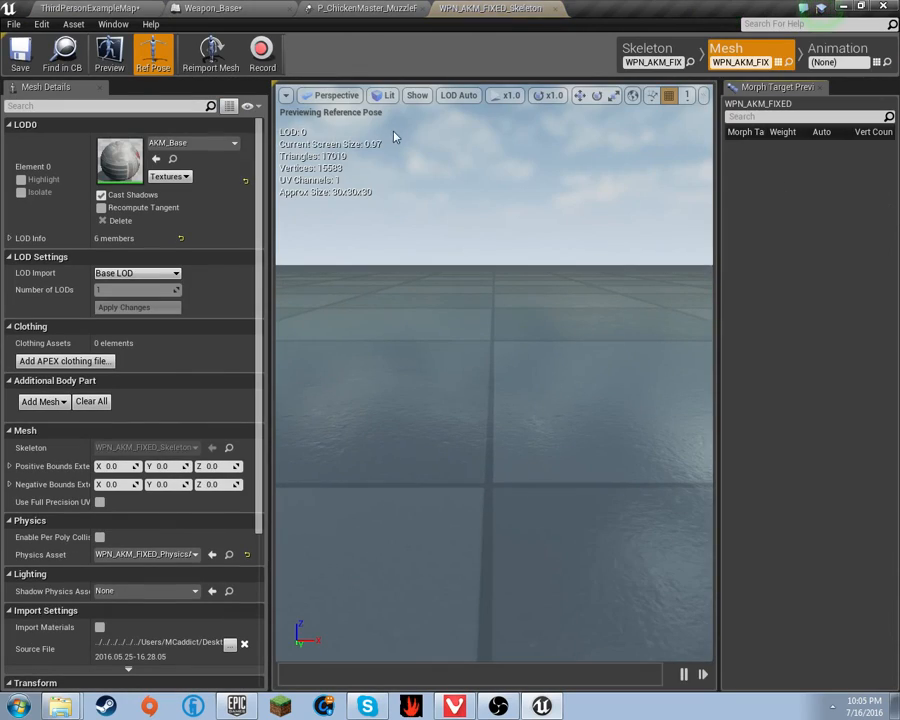
left_click(640, 55)
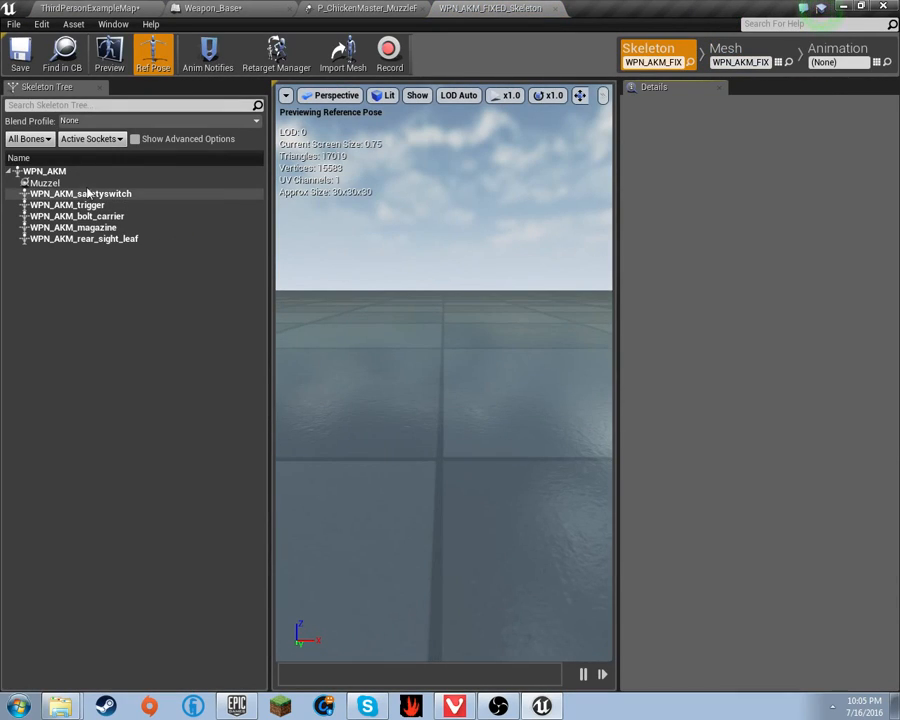
left_click(190, 182)
left_click(556, 9)
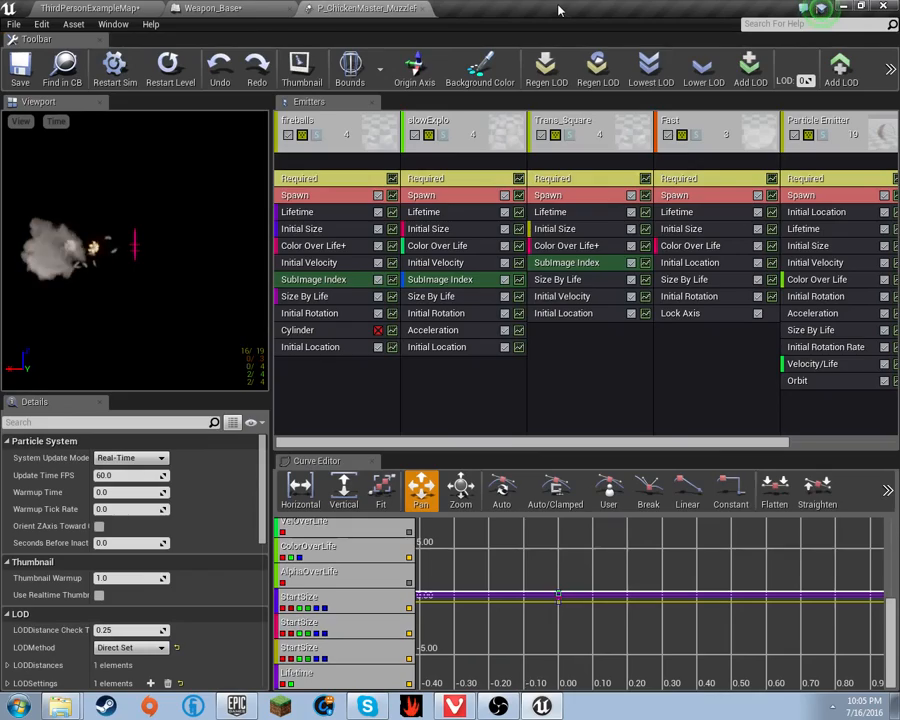
left_click(352, 57)
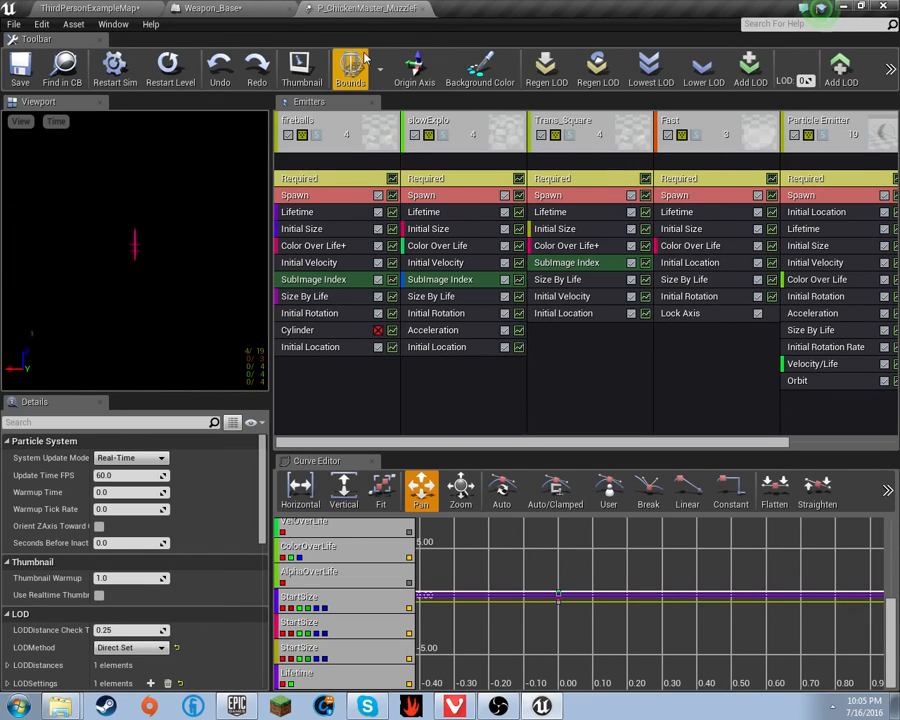
left_click(215, 8)
right_click_drag(447, 232, 242, 263)
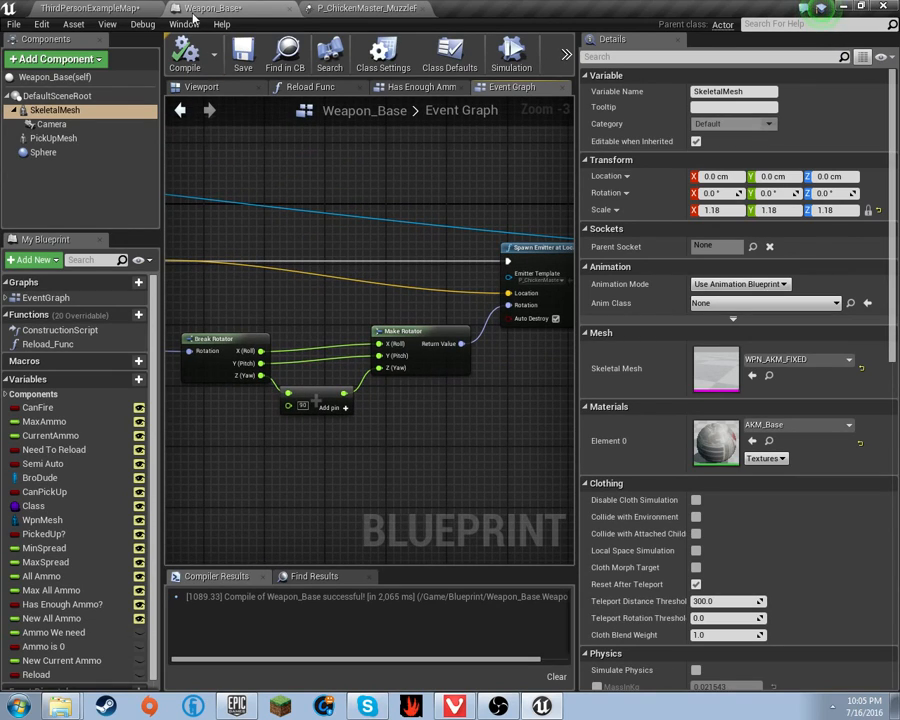
- Save all work, Weapon_Base and ThirdPersonExampleMap, with Ctrl+Shift+S
left_click(101, 7)
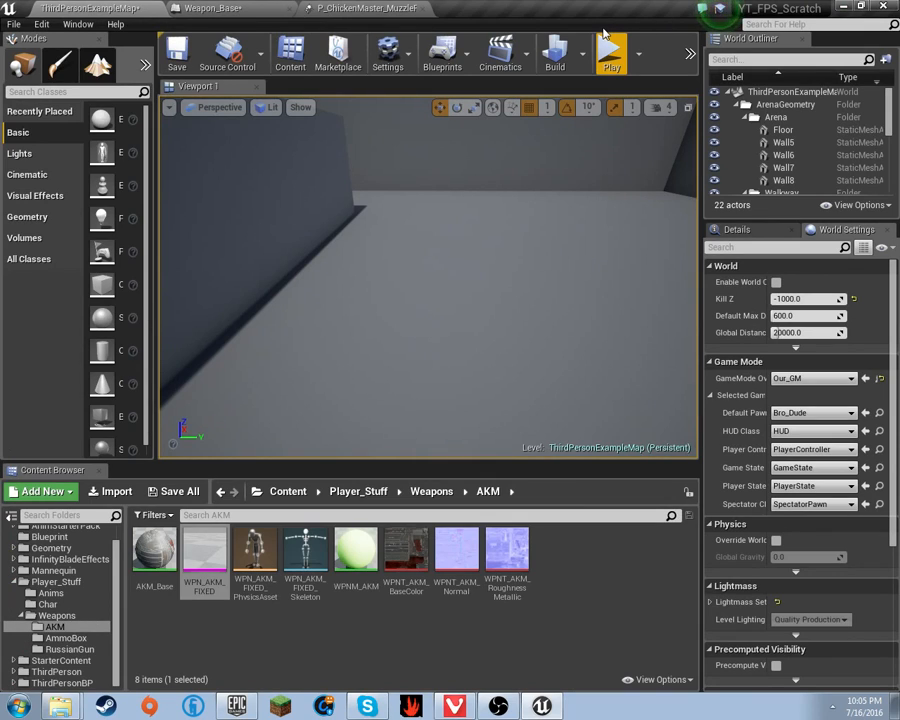
left_click(268, 8)
scroll(350, 162, "down", 3)
scroll(170, 226, "up", 3)
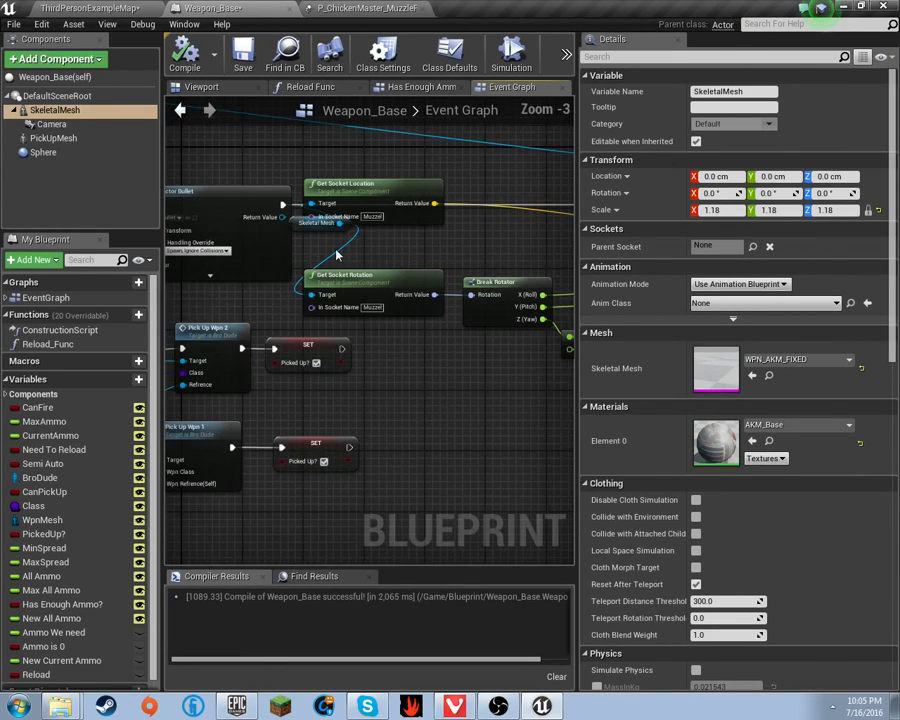
left_click(318, 246)
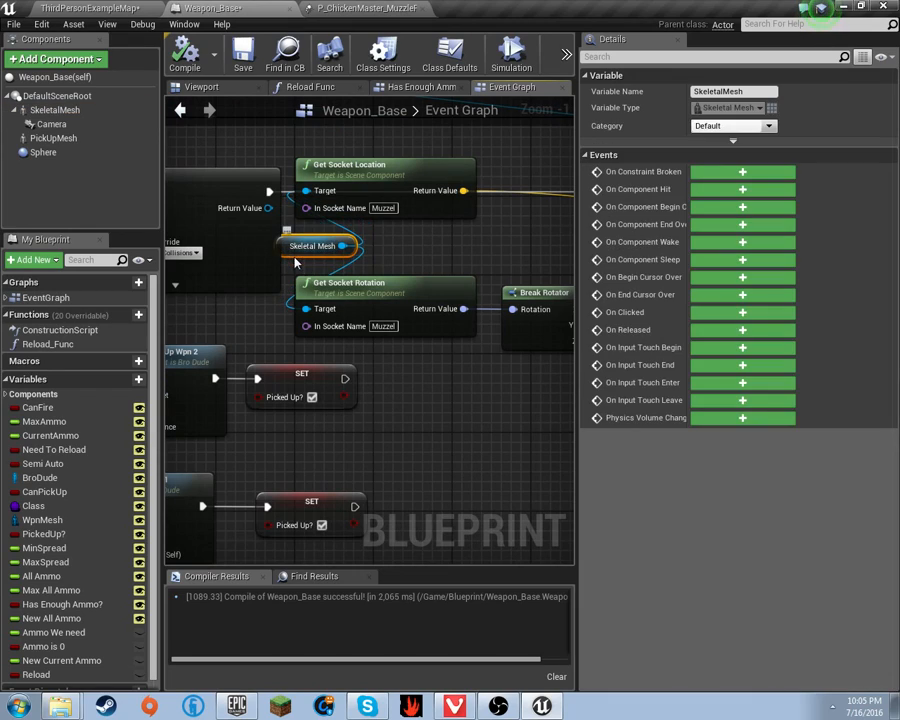
right_click_drag(302, 266, 209, 237)
right_click_drag(485, 293, 154, 265)
key("ctrl+shift+s")
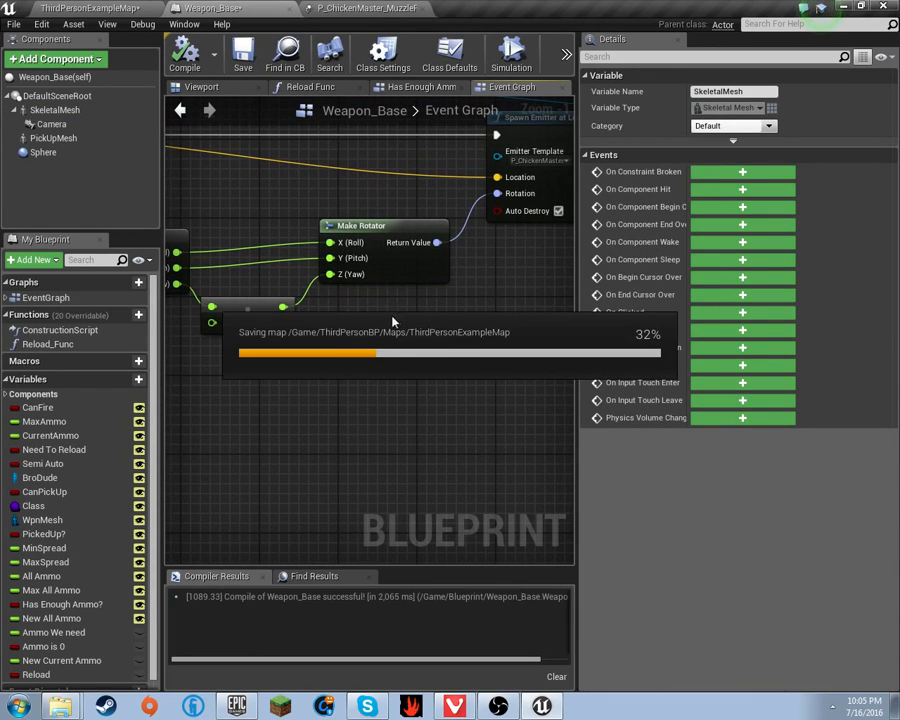
- Survey the Make Rotator and Spawn Emitter chain, then bring up P_ChickenMaster_MuzzleFlash
right_click_drag(504, 271, 392, 283)
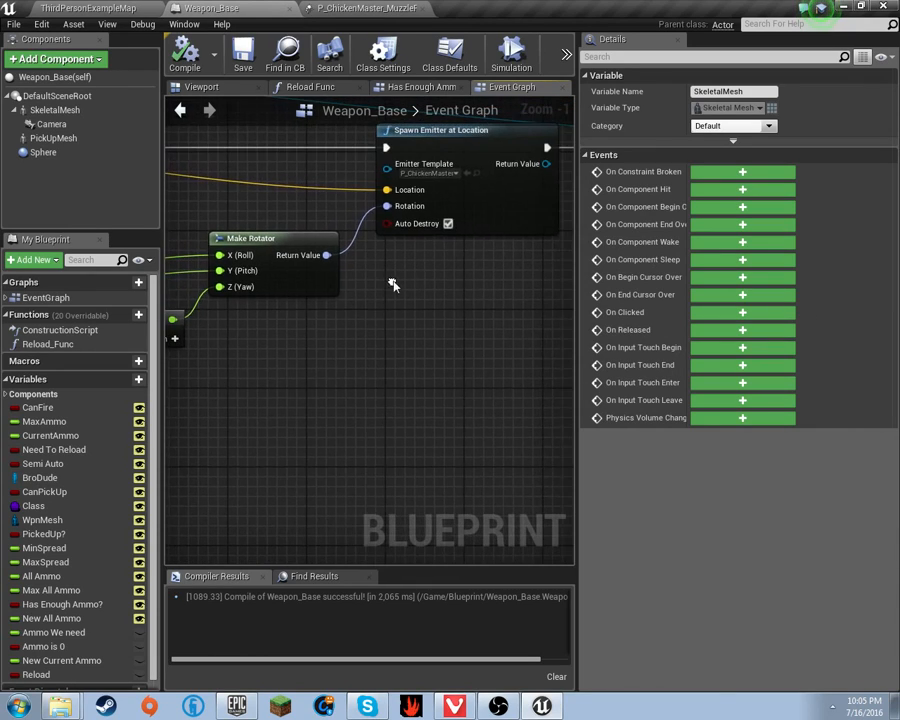
scroll(421, 271, "down", 2)
right_click_drag(410, 236, 335, 264)
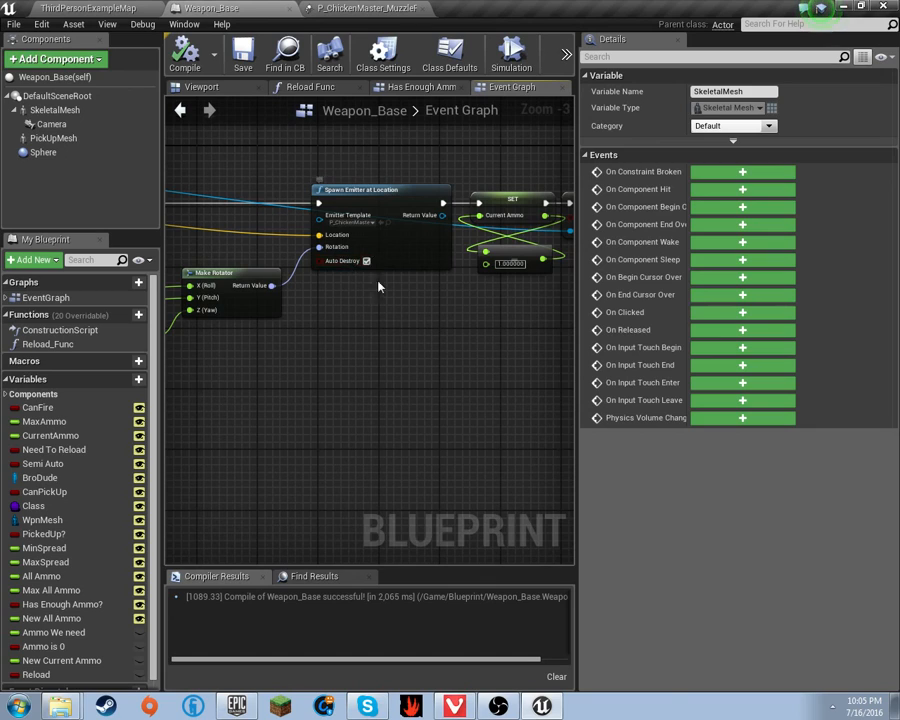
right_click_drag(382, 302, 482, 326)
scroll(480, 325, "down", 4)
scroll(330, 345, "up", 2)
right_click_drag(328, 345, 800, 385)
scroll(331, 181, "up", 3)
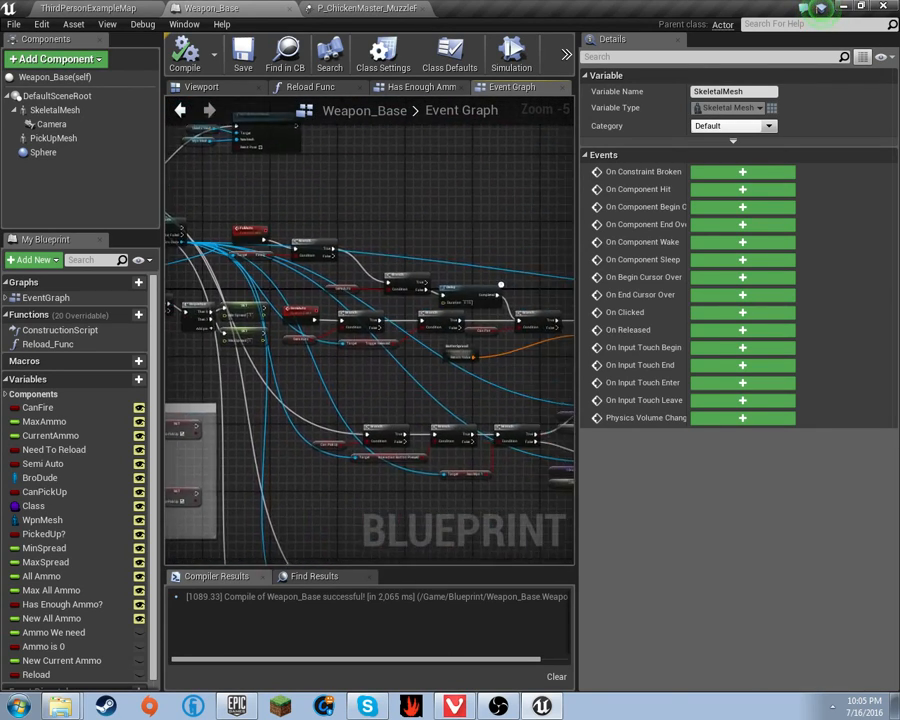
scroll(403, 240, "up", 2)
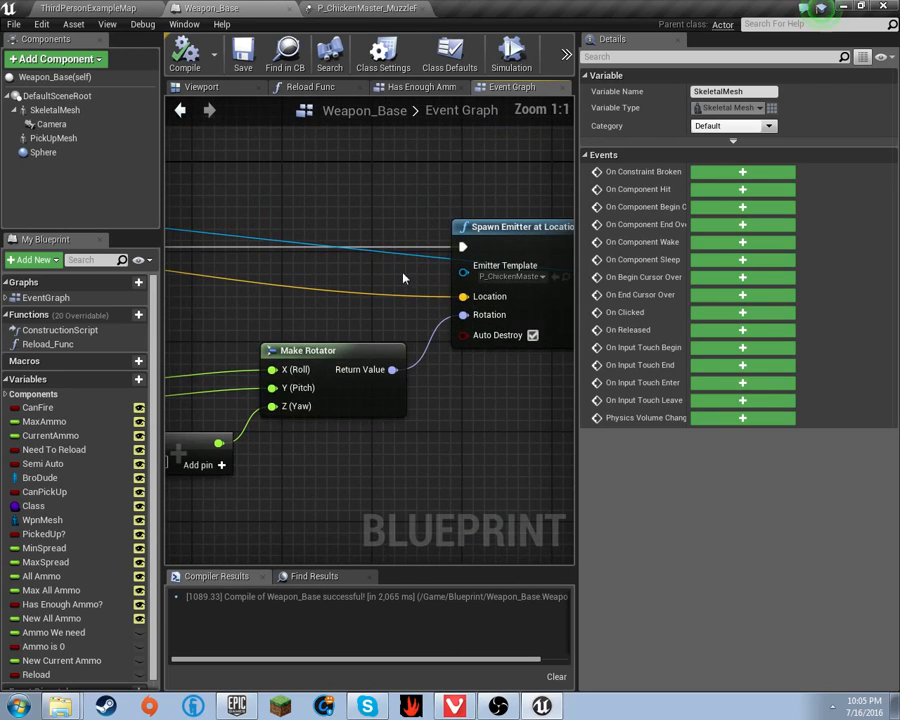
right_click_drag(424, 285, 333, 301)
left_click(424, 8)
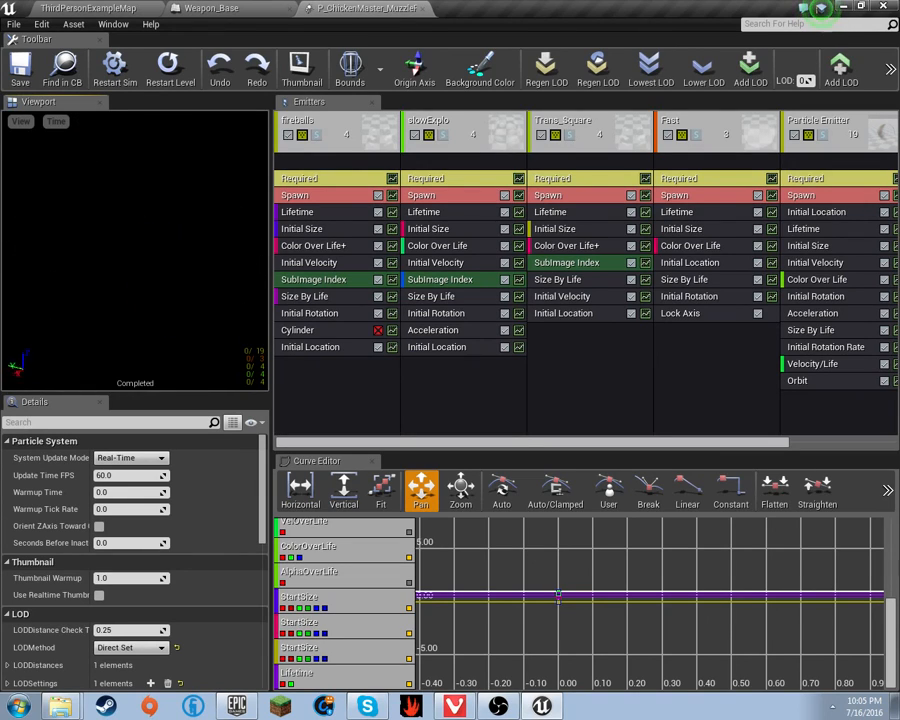
- Fly the ThirdPersonExampleMap viewport camera toward the stairs, up to the sky and back over the arena
left_click(88, 8)
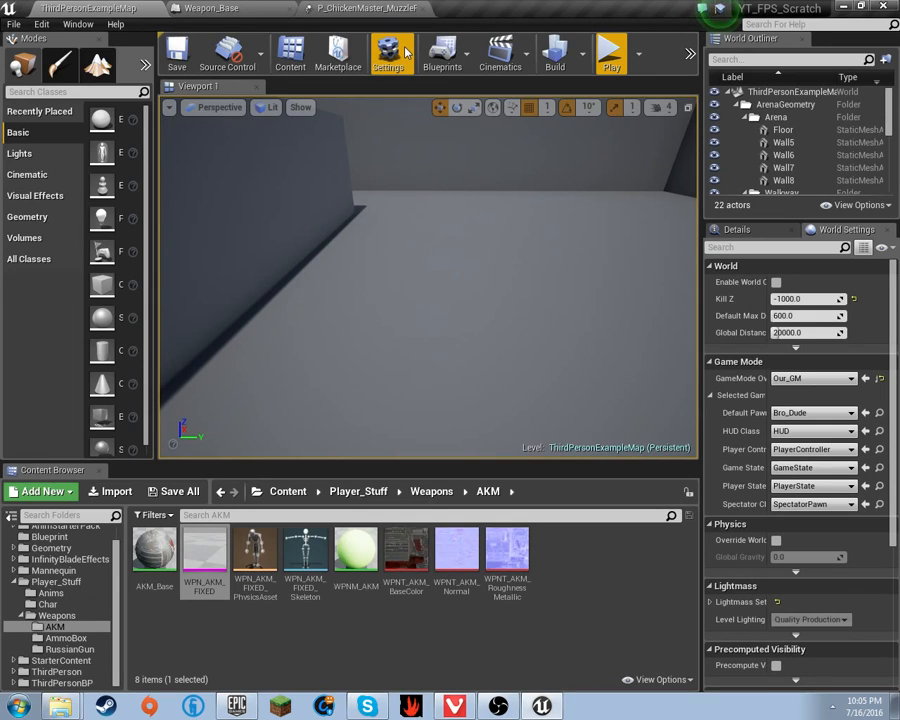
mouse_move(418, 157)
right_mouse_down()
mouse_move(390, 170)
mouse_move(370, 157)
mouse_move(421, 159)
right_mouse_up()
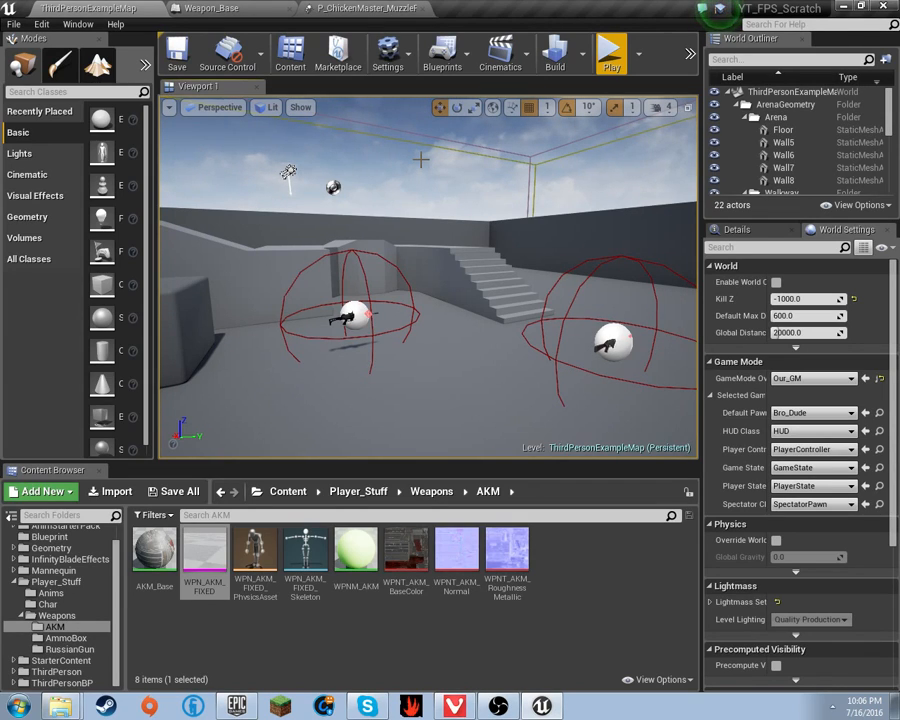
right_click_drag(421, 159, 457, 255)
key("s")
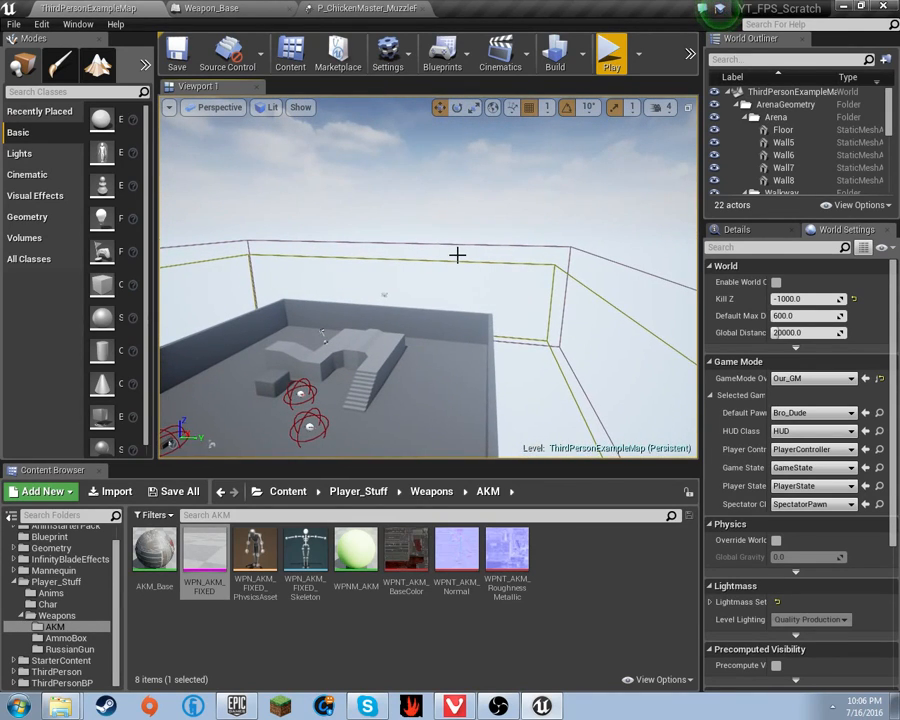